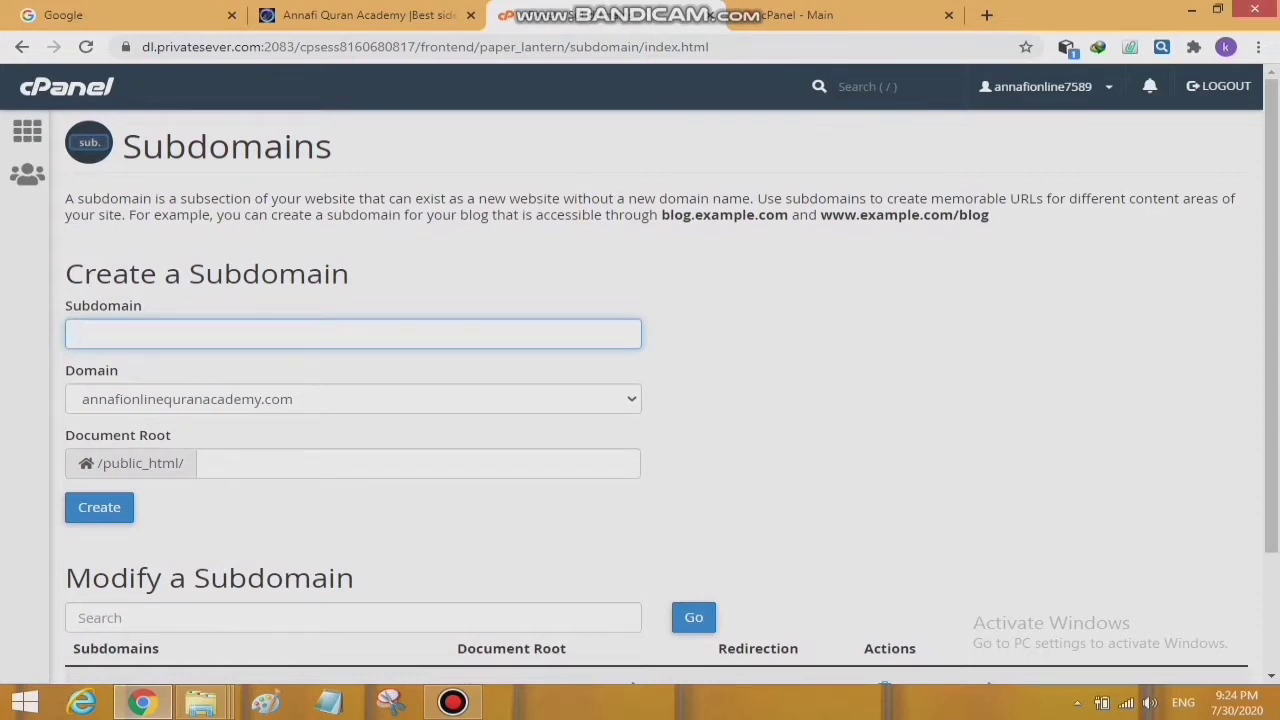
Step: Create the subdomain 'Webcourse' under annafionlinequranacademy.com
click(353, 399)
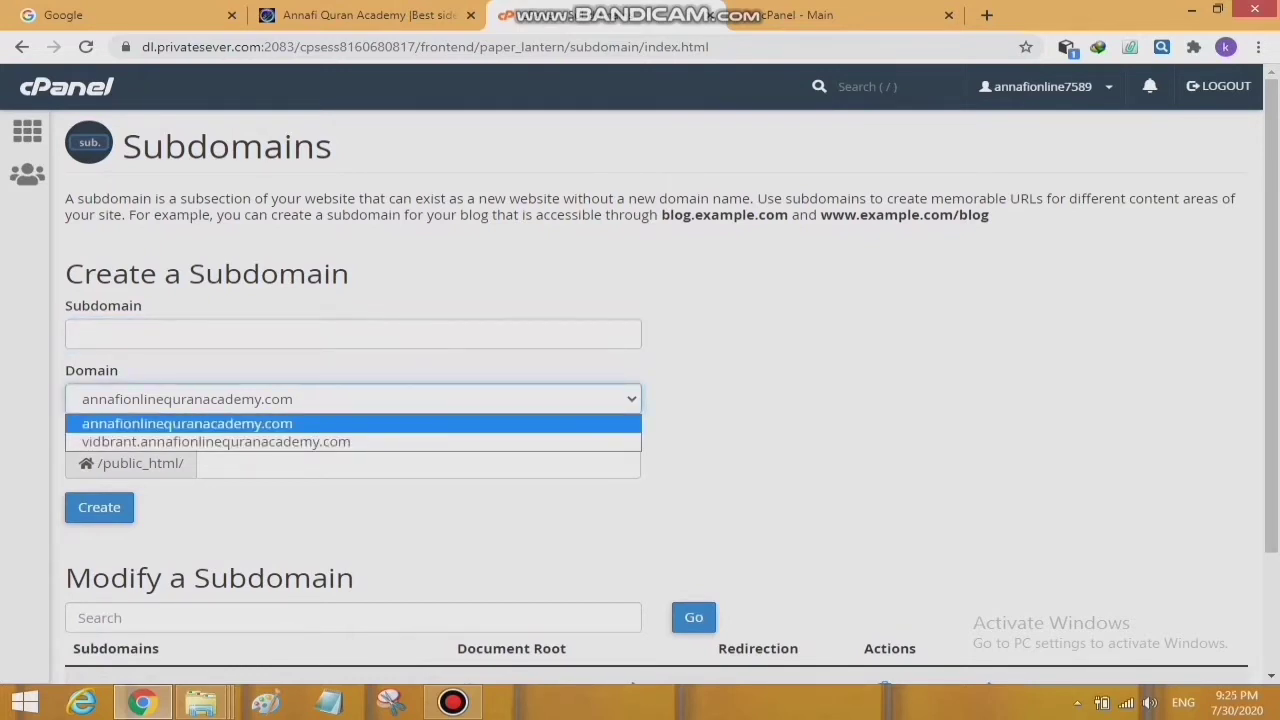
click(353, 334)
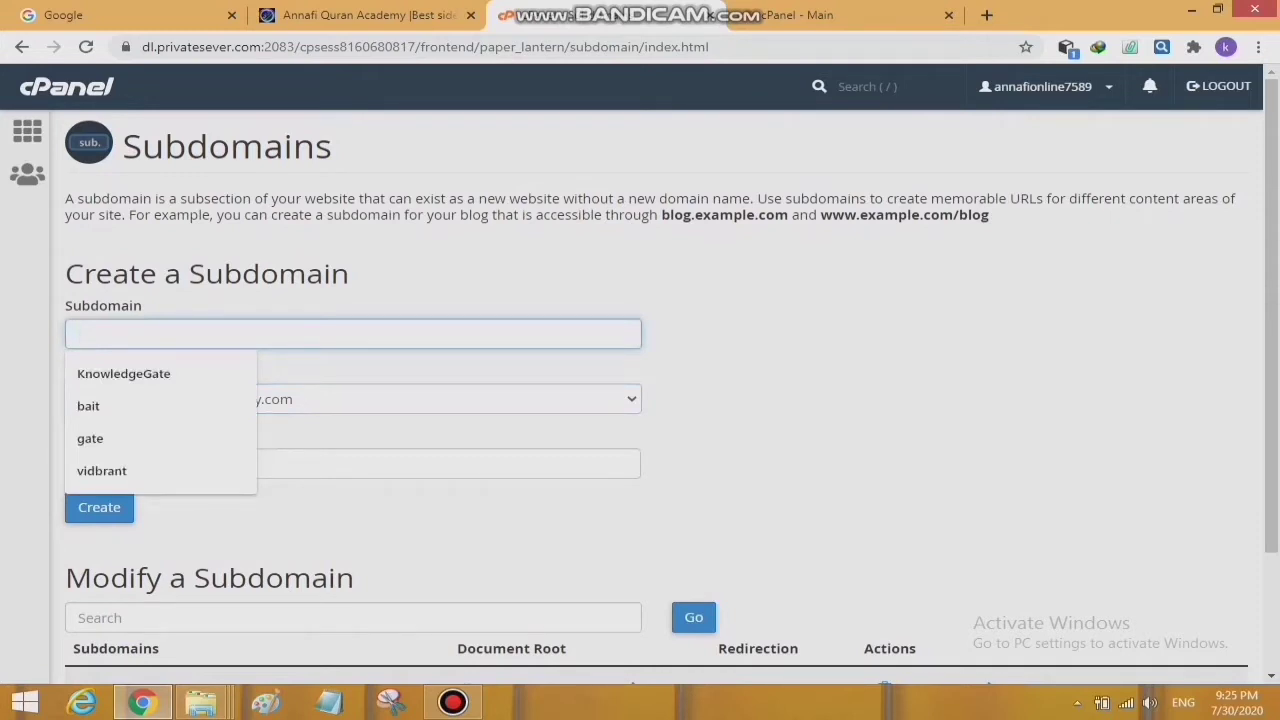
click(860, 400)
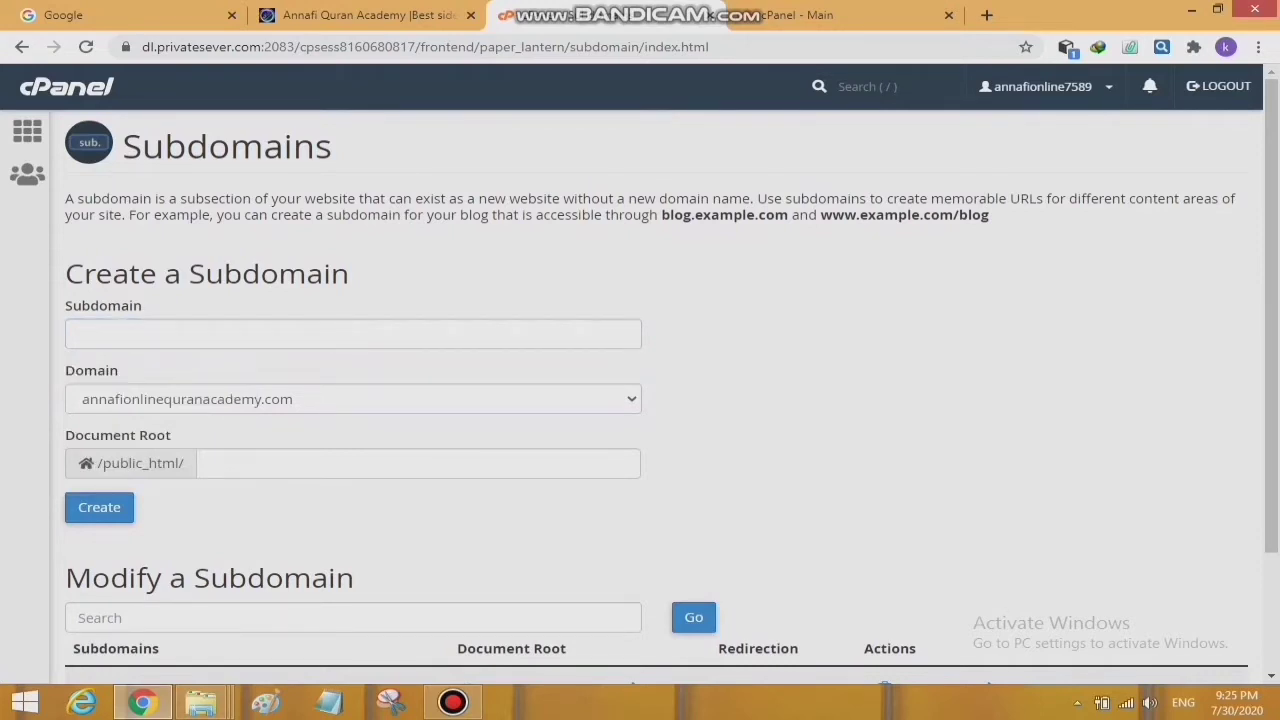
click(353, 334)
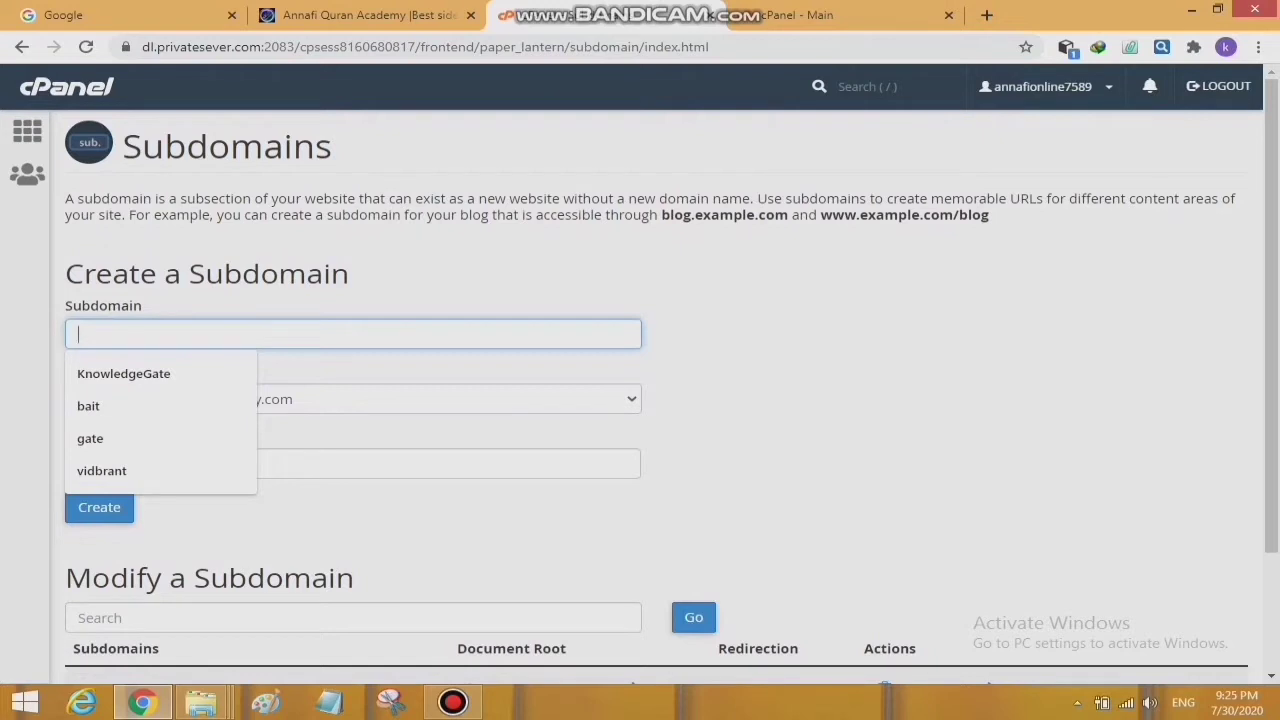
key(Down)
key(Down)
key(Down)
key(Down)
key(Up)
key(Up)
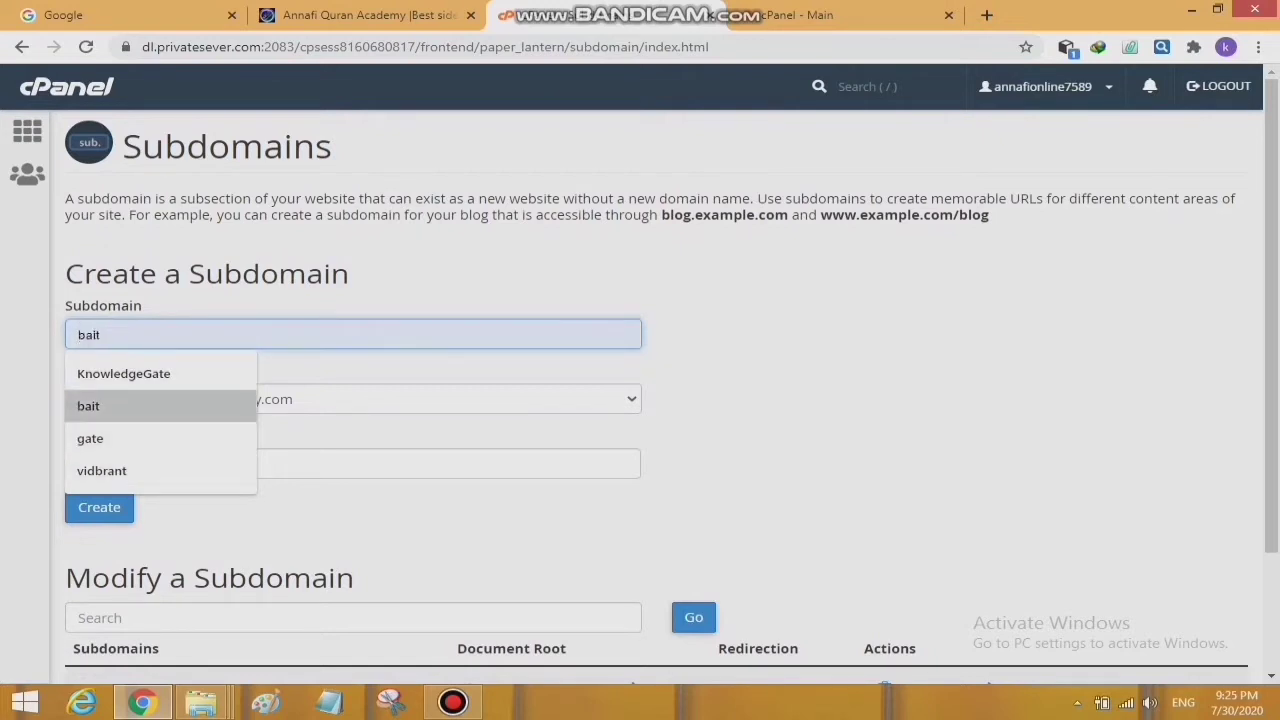
key(Up)
key(Up)
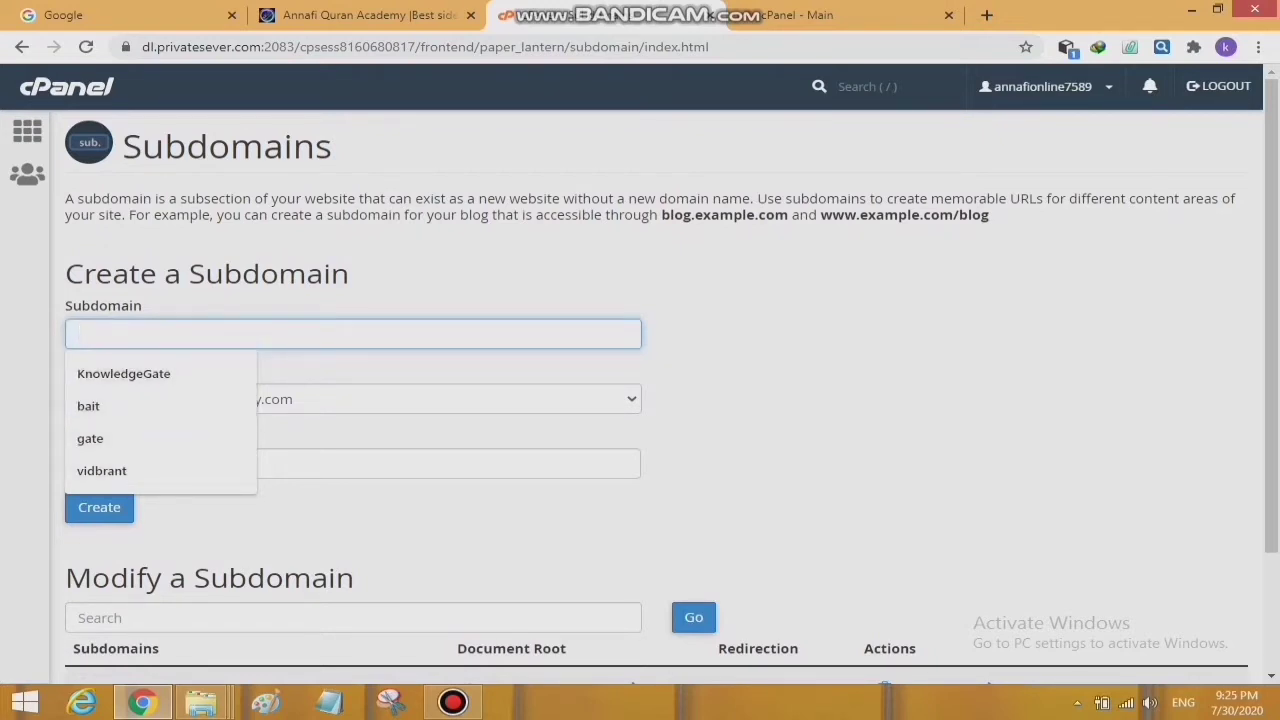
text(W)
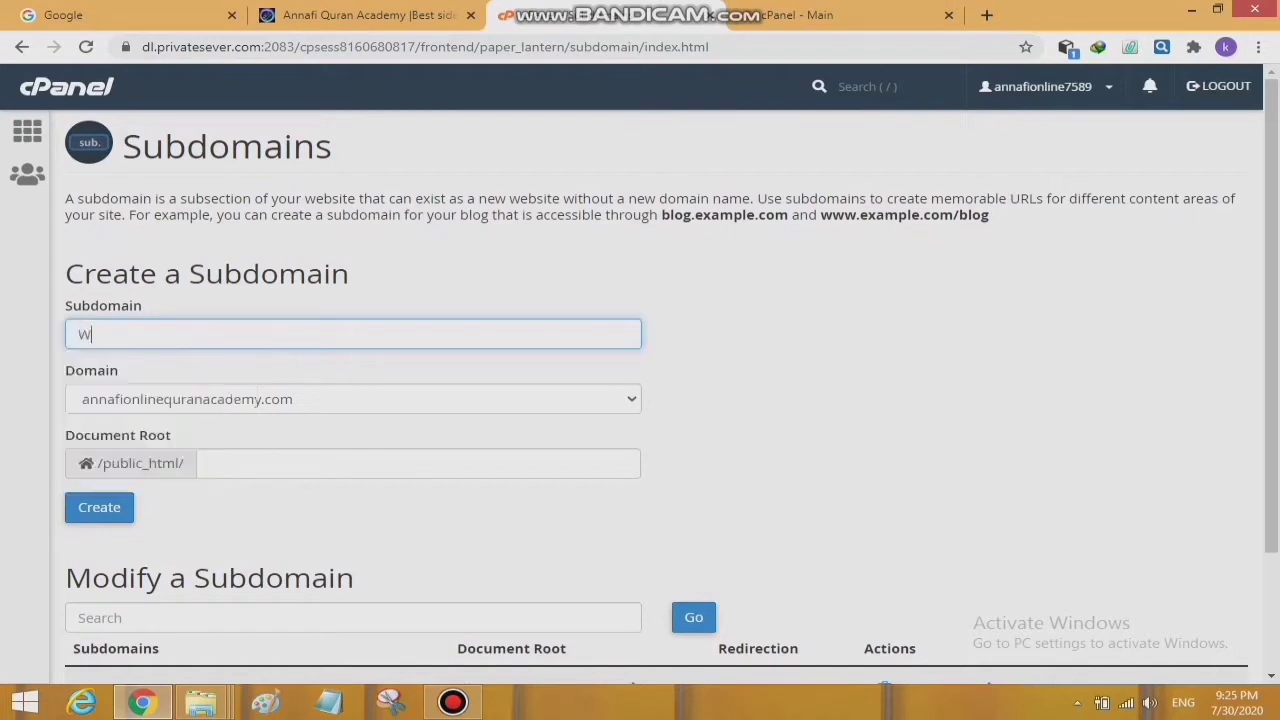
text(ebcourse)
click(99, 507)
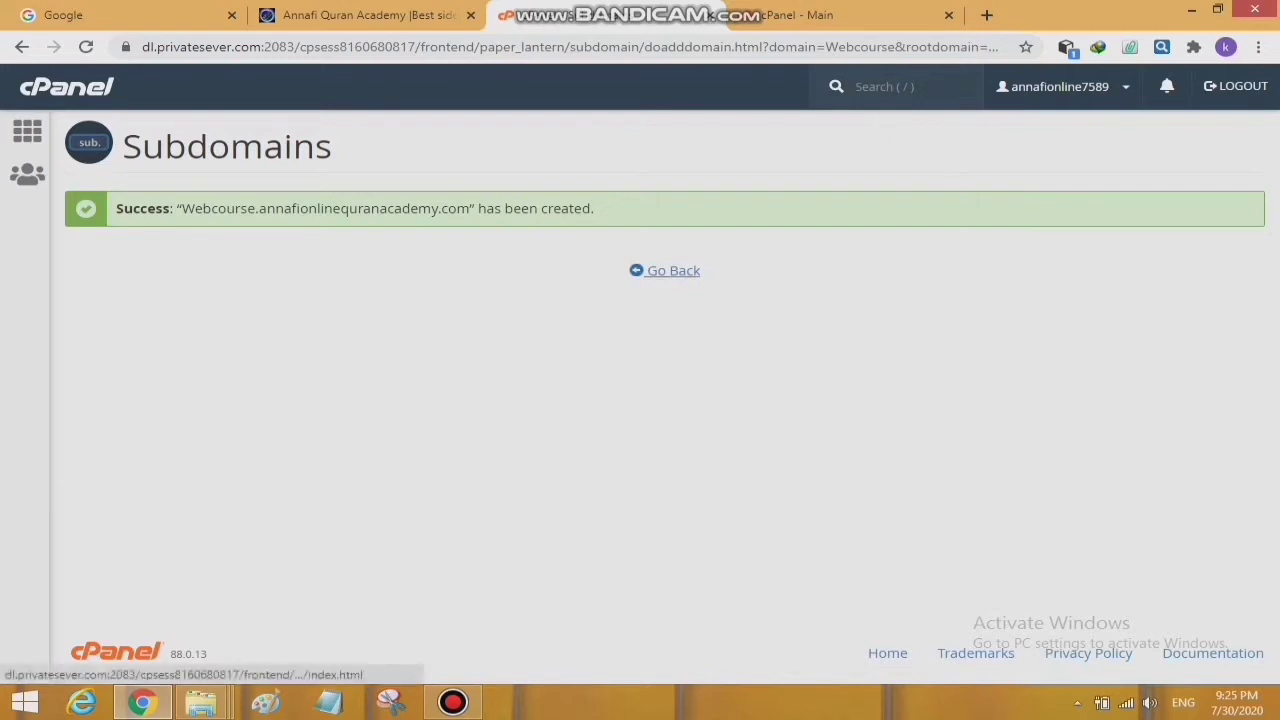
Step: Leave the subdomain confirmation and return to the cPanel home page
click(670, 270)
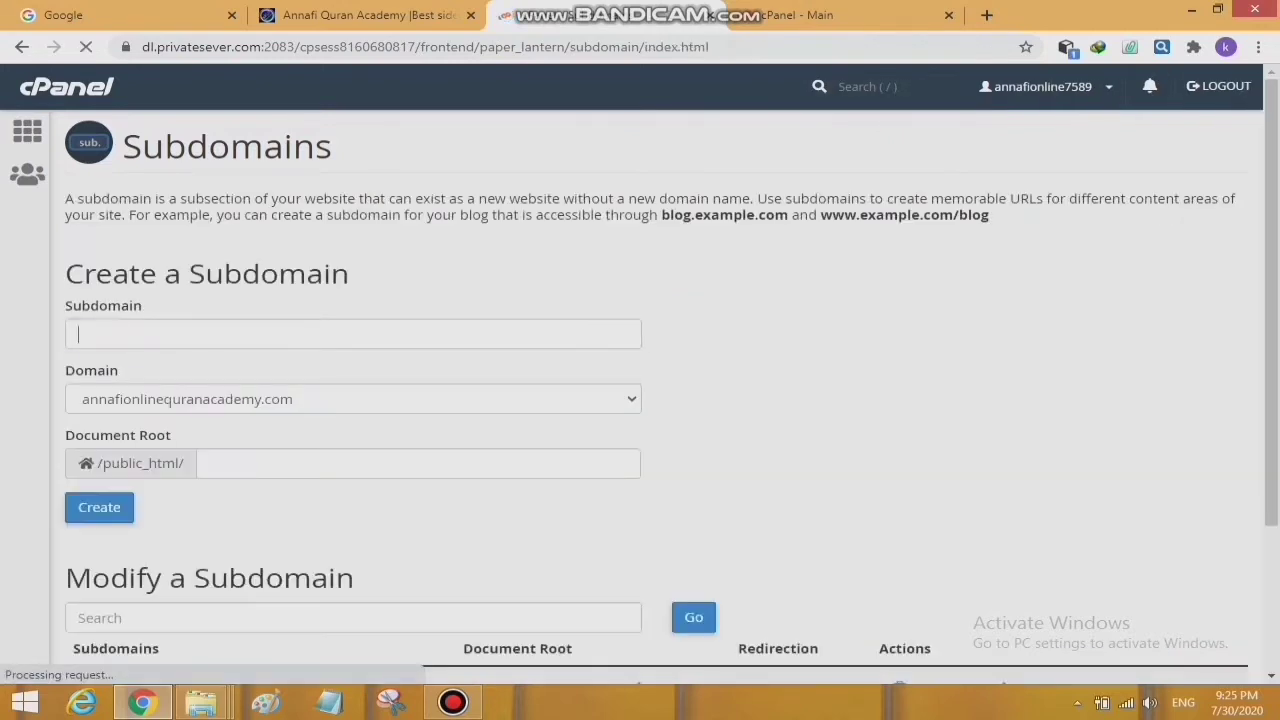
scroll(640, 400, down, 2)
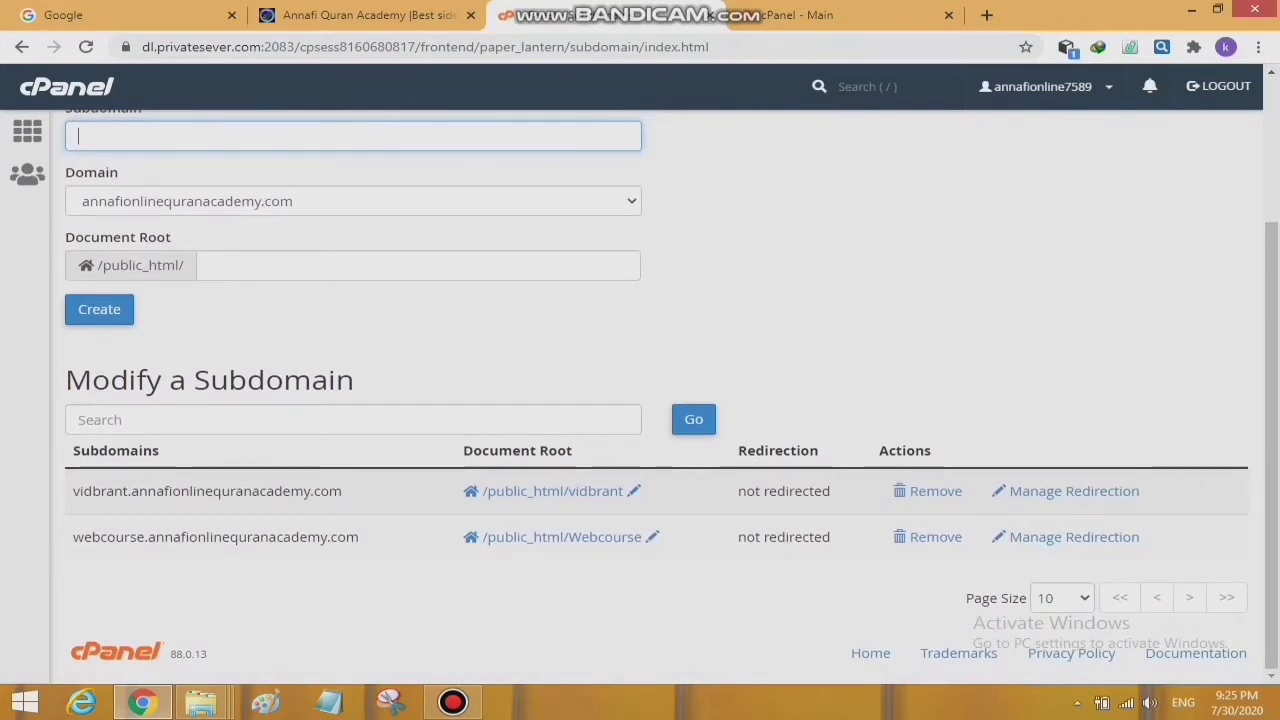
click(840, 15)
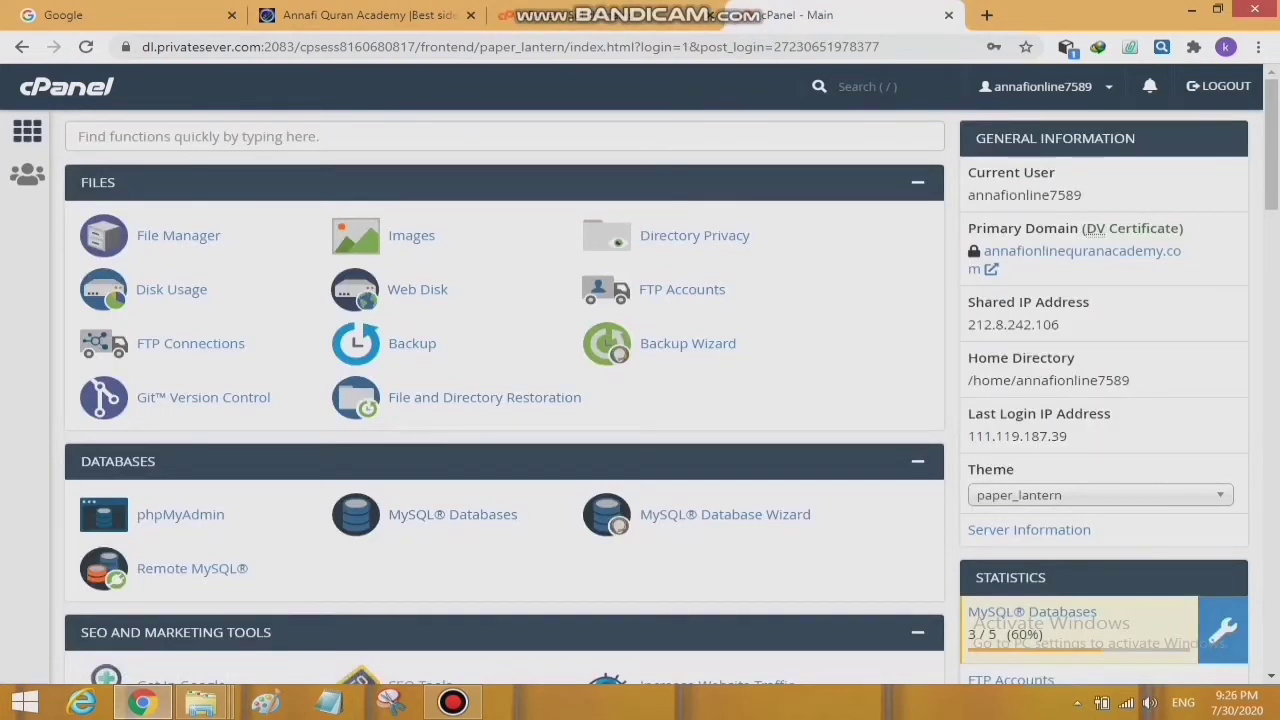
Step: Add a new MySQL database named webcourse on the MySQL Databases page
click(452, 514)
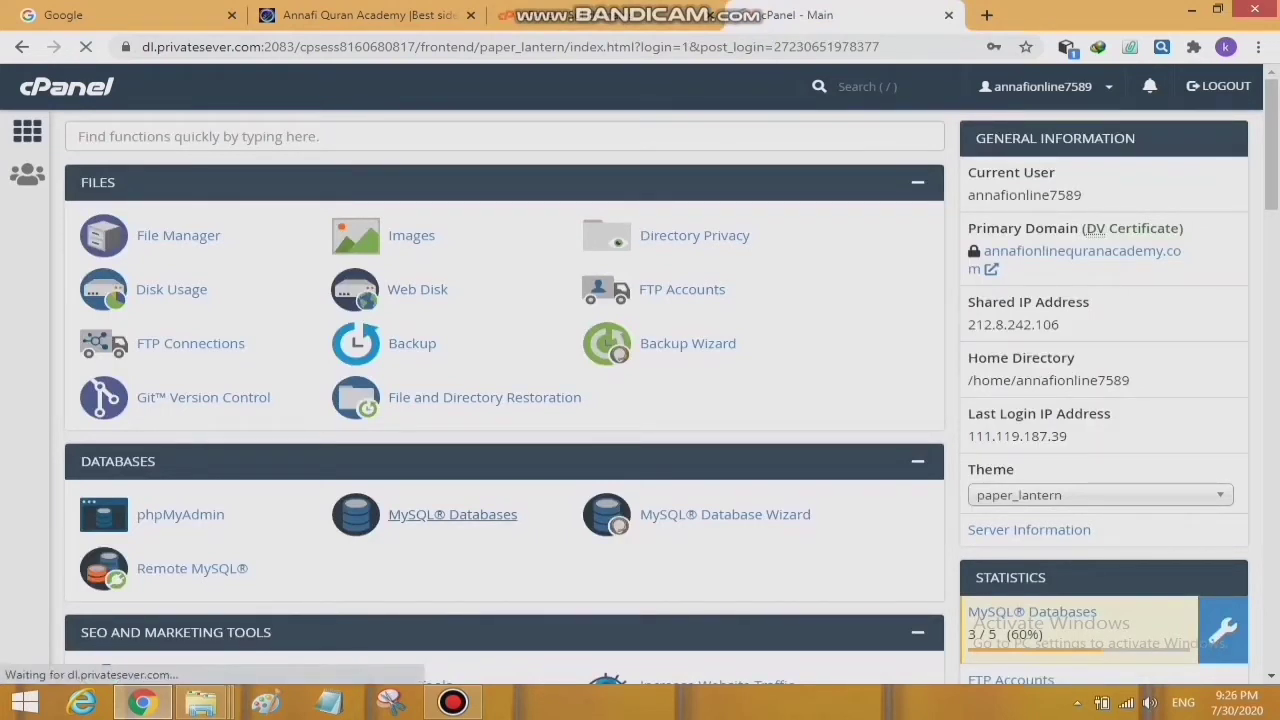
scroll(670, 380, down, 1)
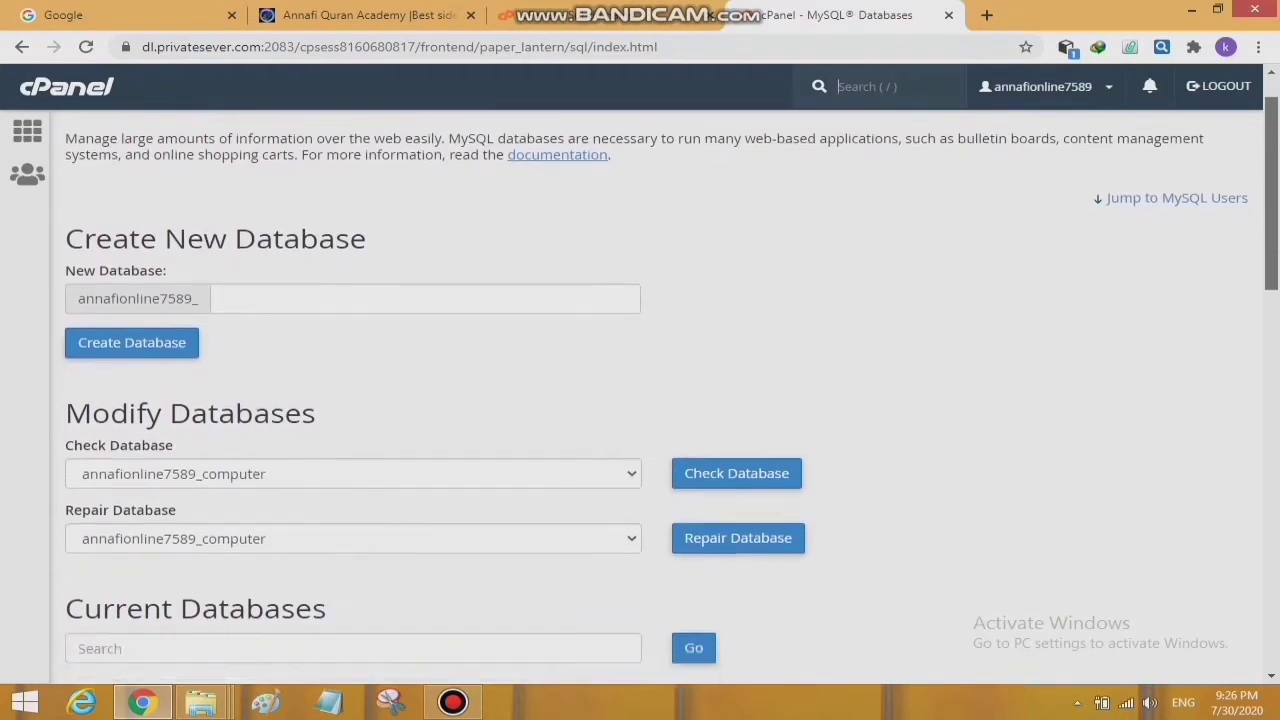
click(425, 299)
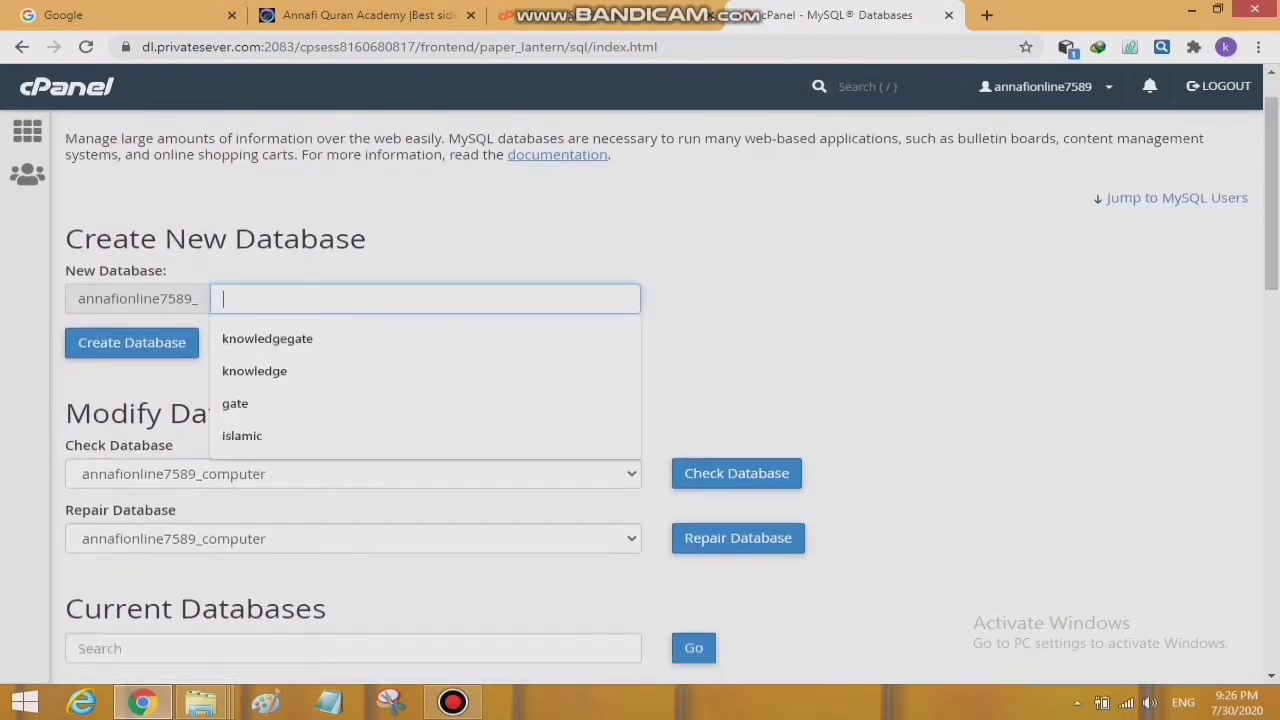
text(webco)
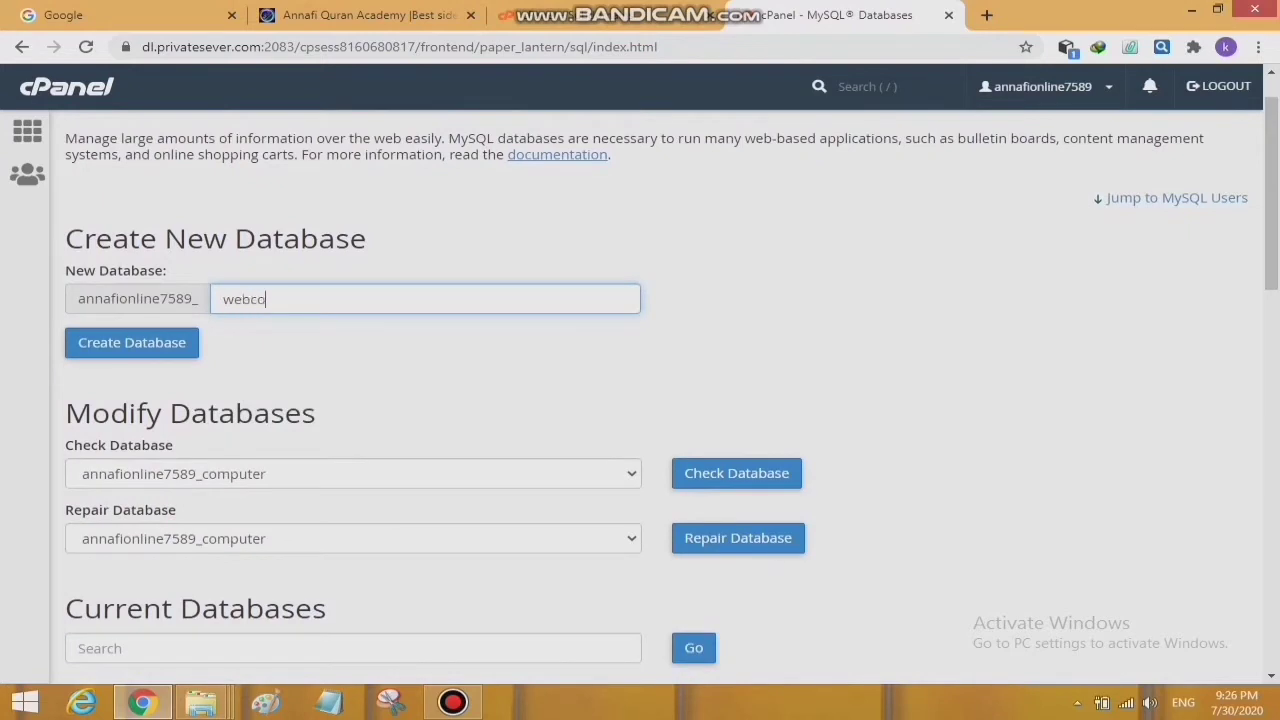
text(urse)
key(Return)
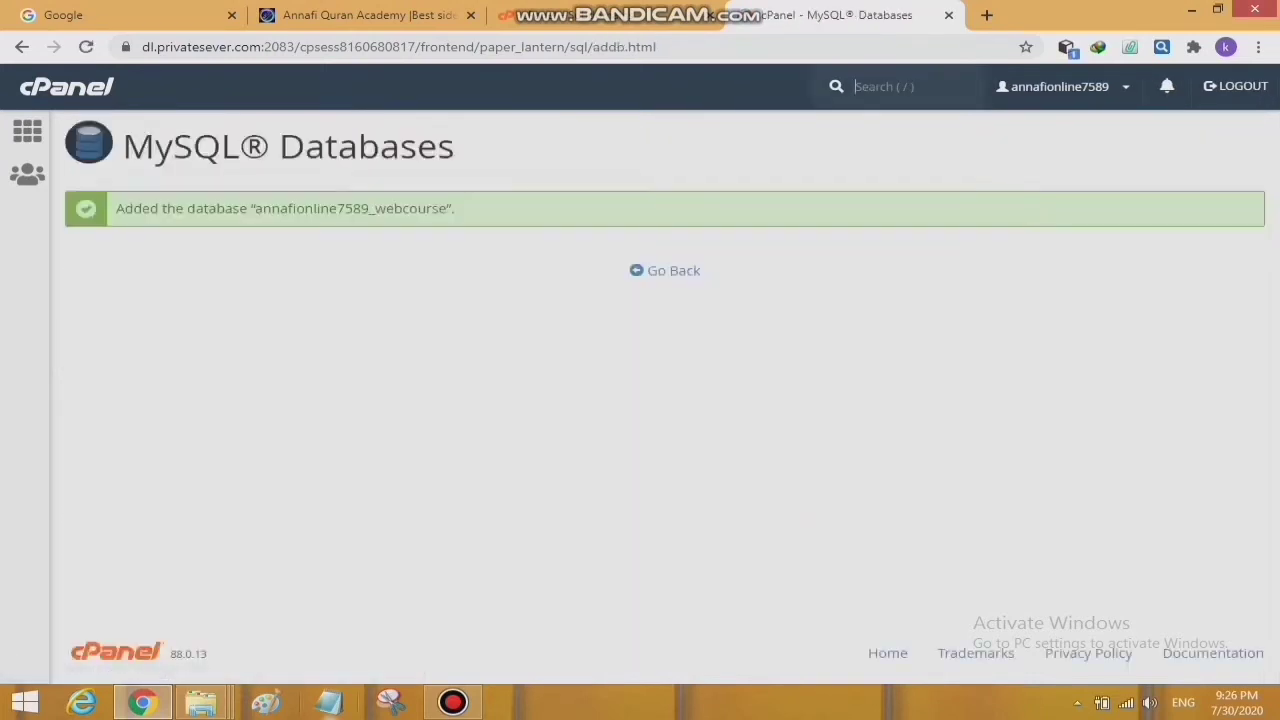
click(329, 703)
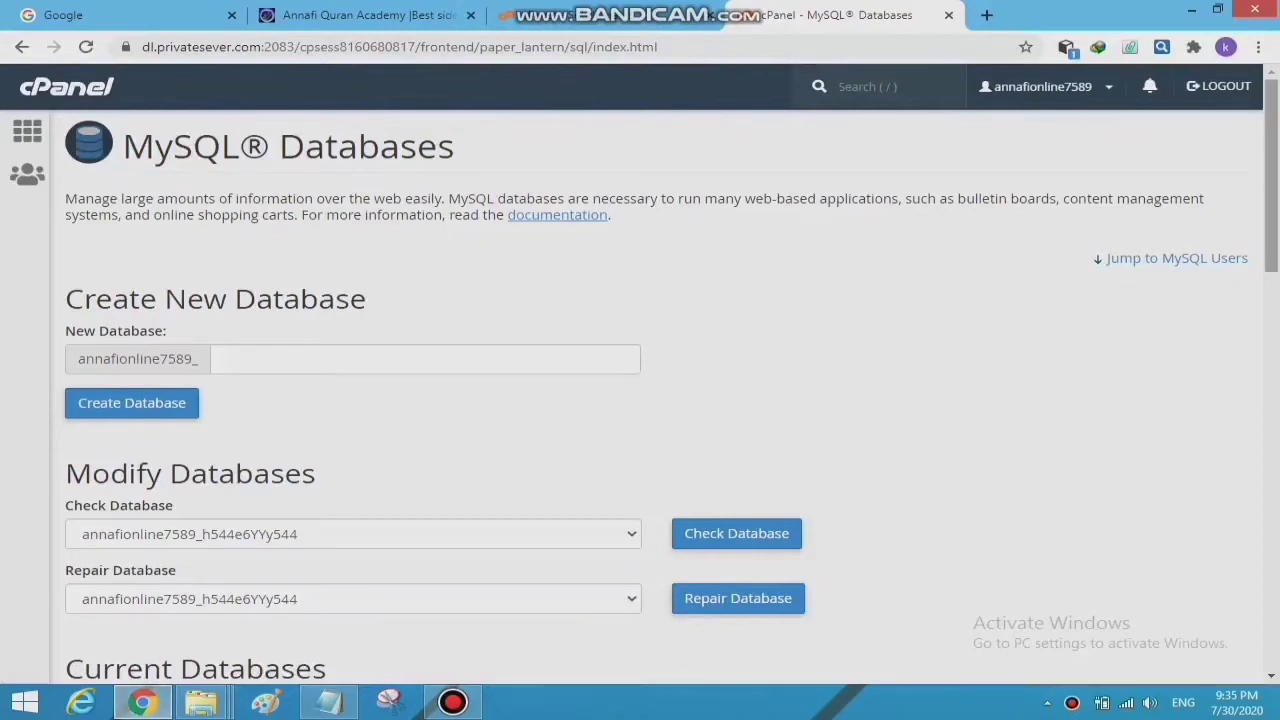
Step: Add a new MySQL user with the chosen username and a very strong password
scroll(1271, 175, down, 3)
scroll(1271, 175, down, 5)
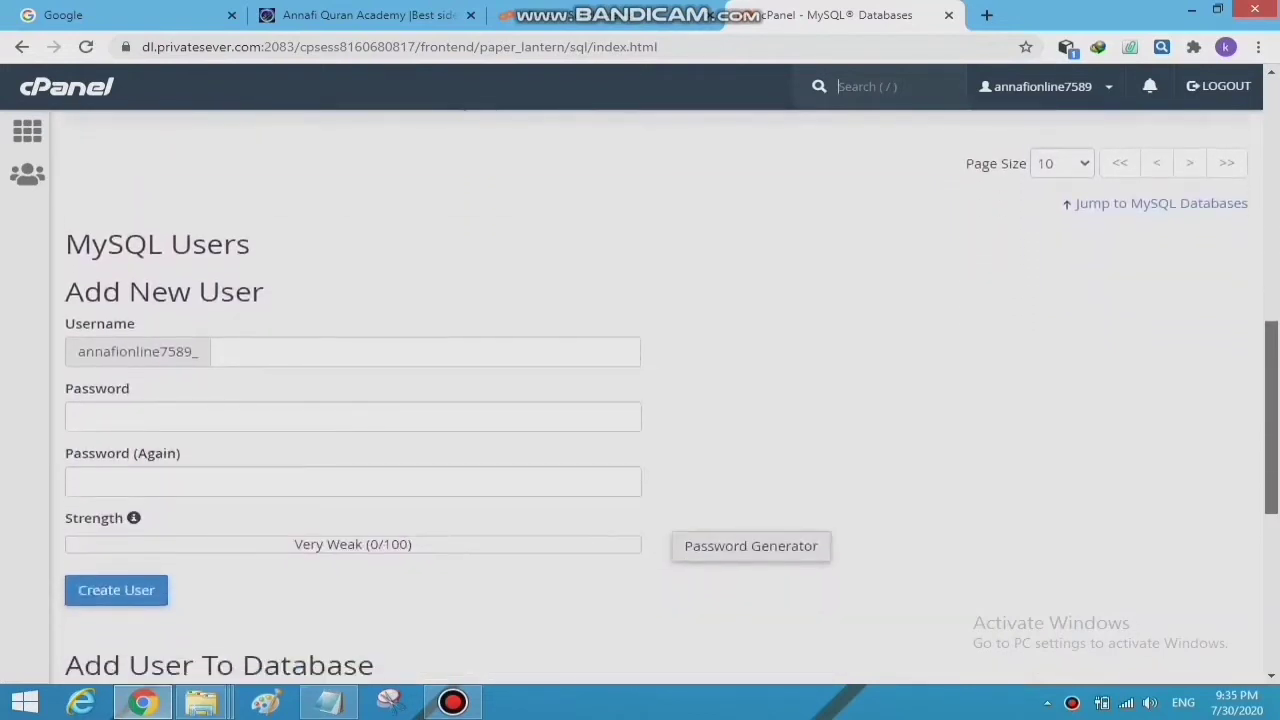
click(425, 352)
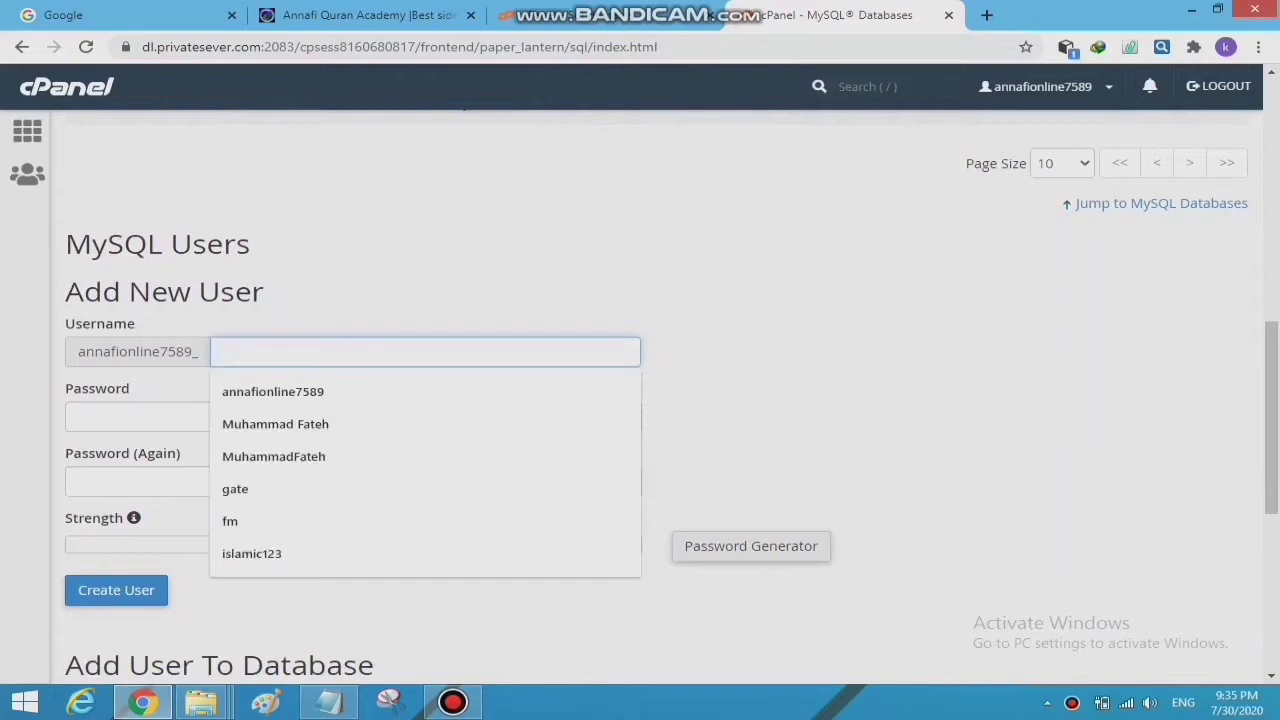
text(ar)
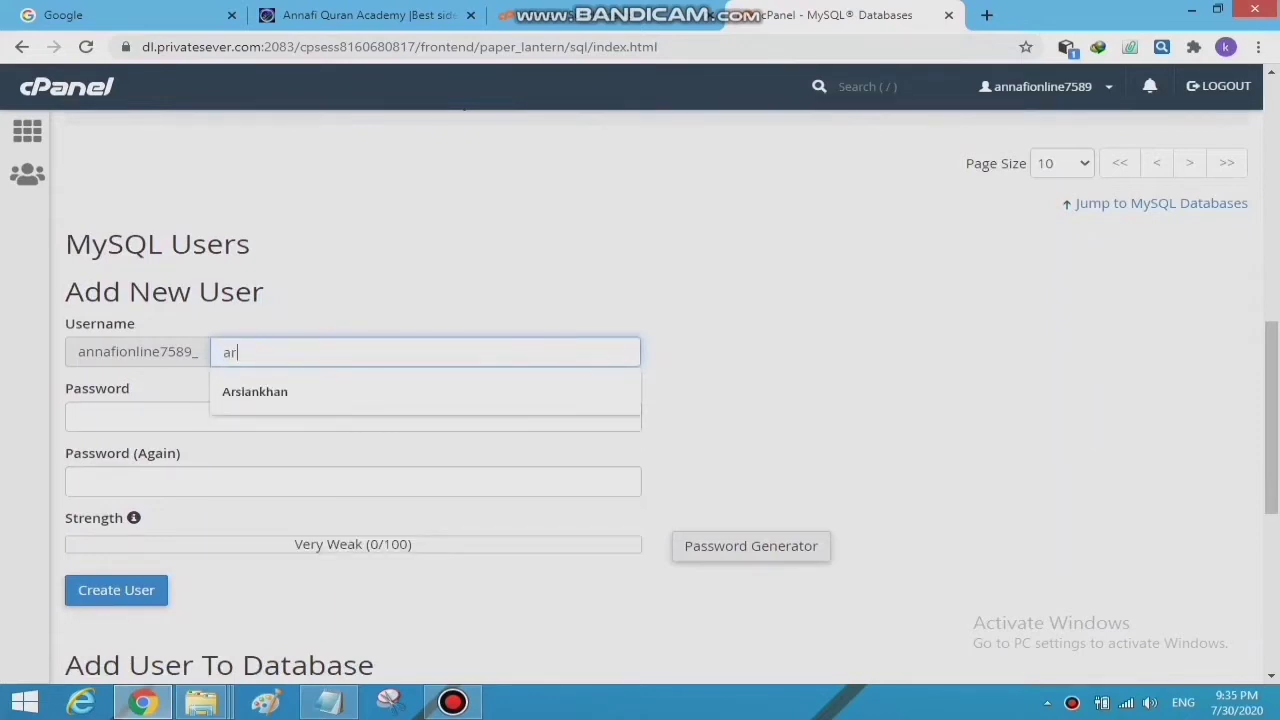
key(BackSpace)
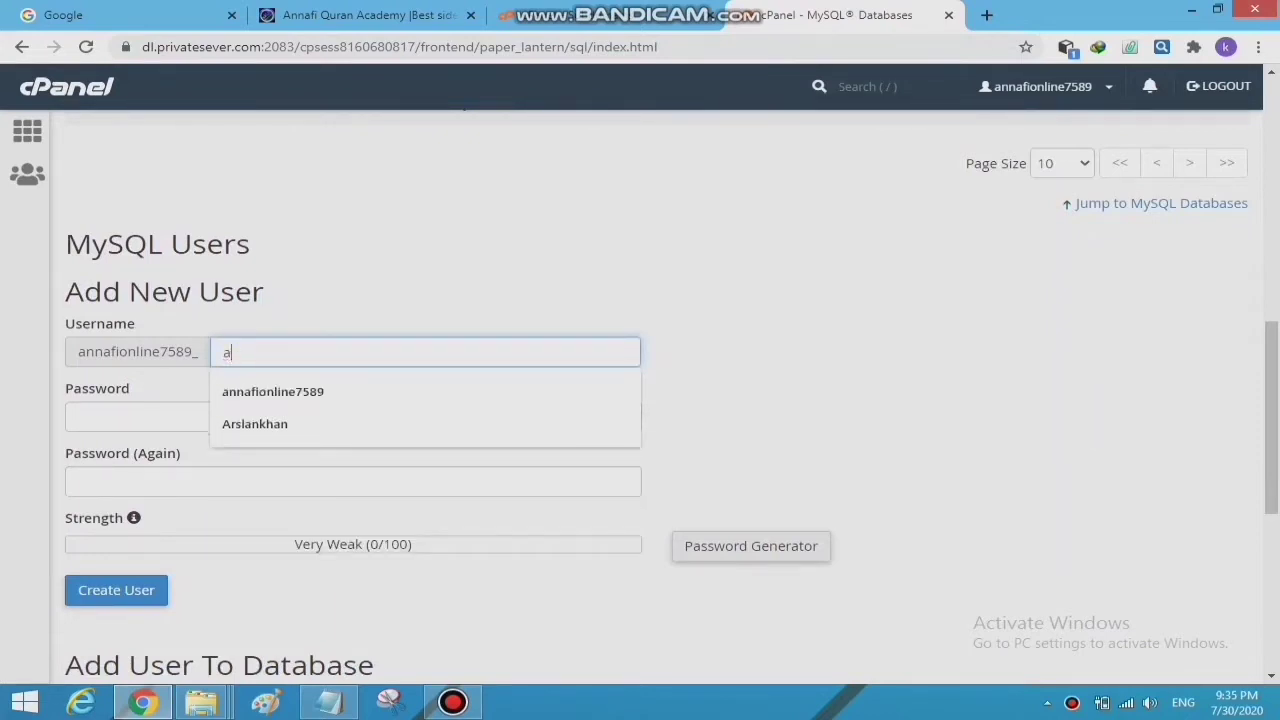
key(BackSpace)
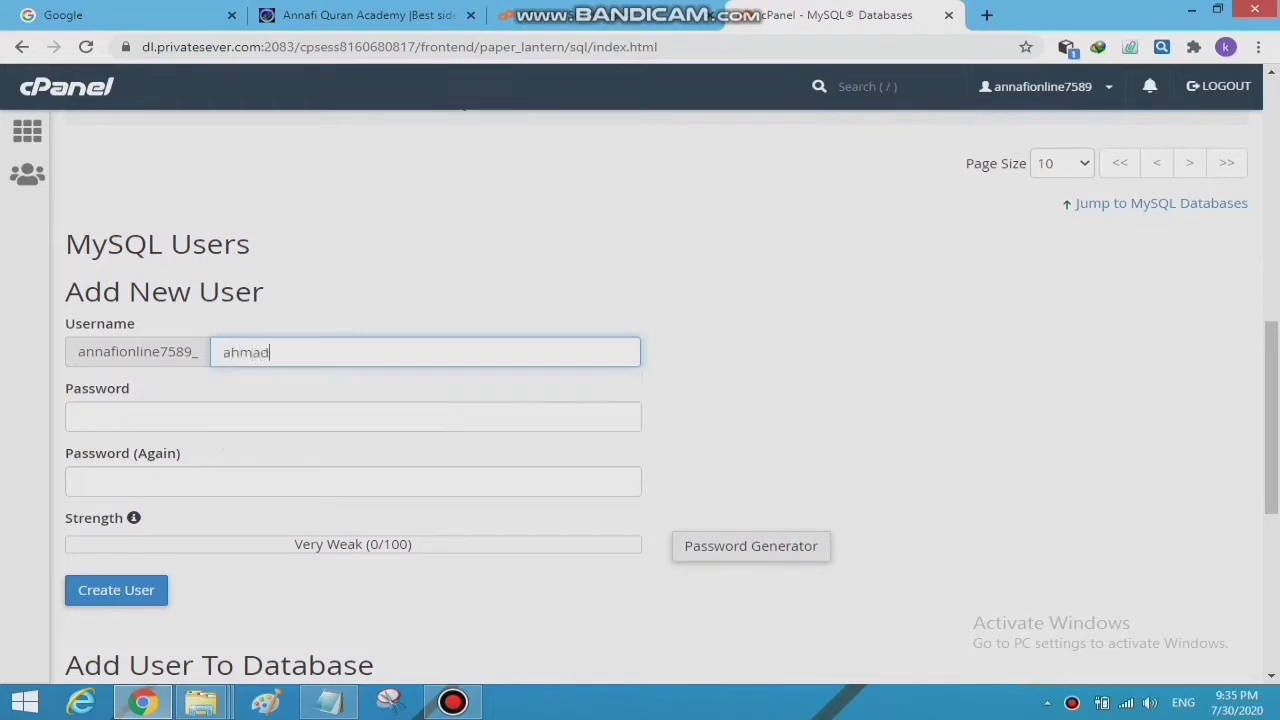
key(Tab)
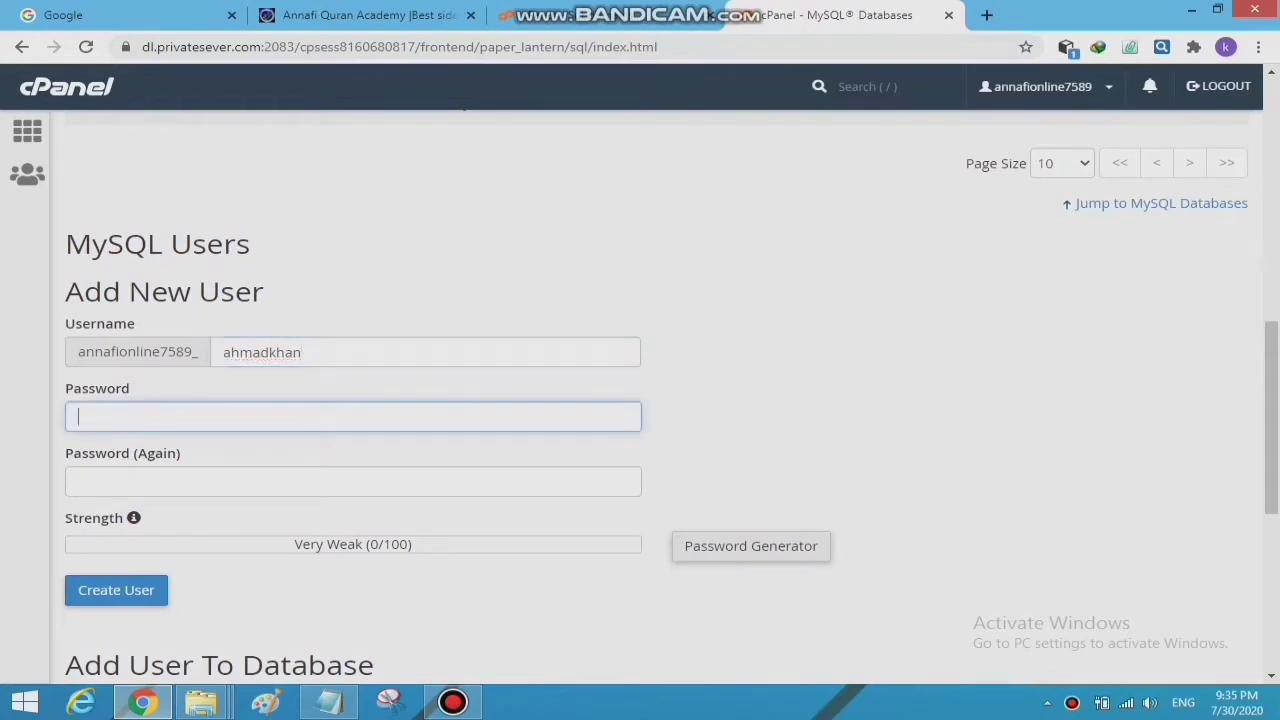
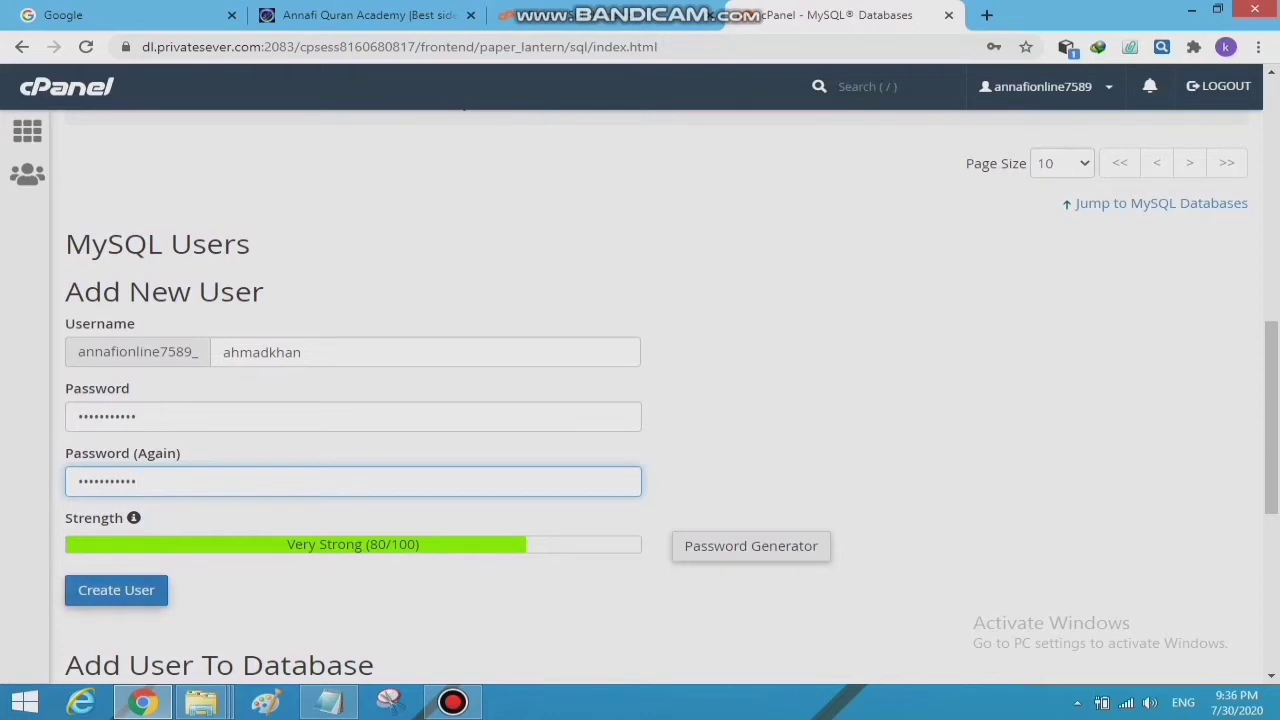
click(116, 590)
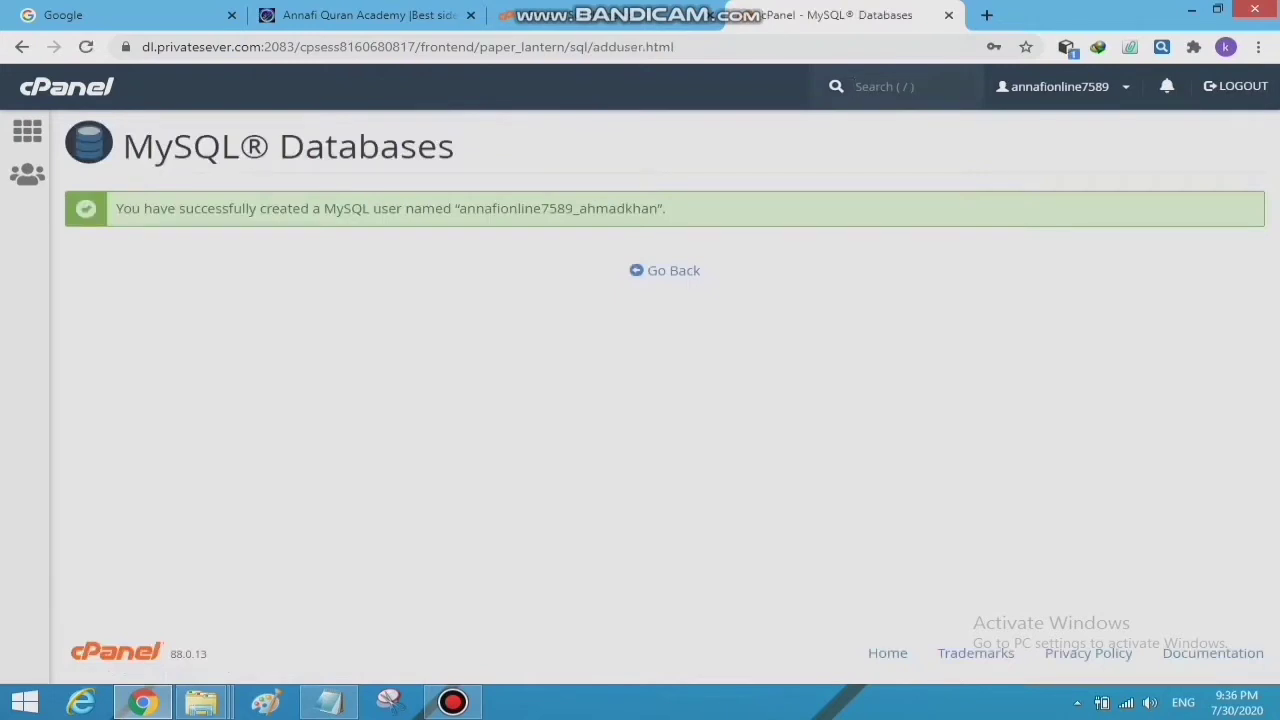
Step: Copy the new MySQL username into the Notepad notes, then go back to MySQL Databases
drag(664, 208, 458, 208)
key(ctrl+c)
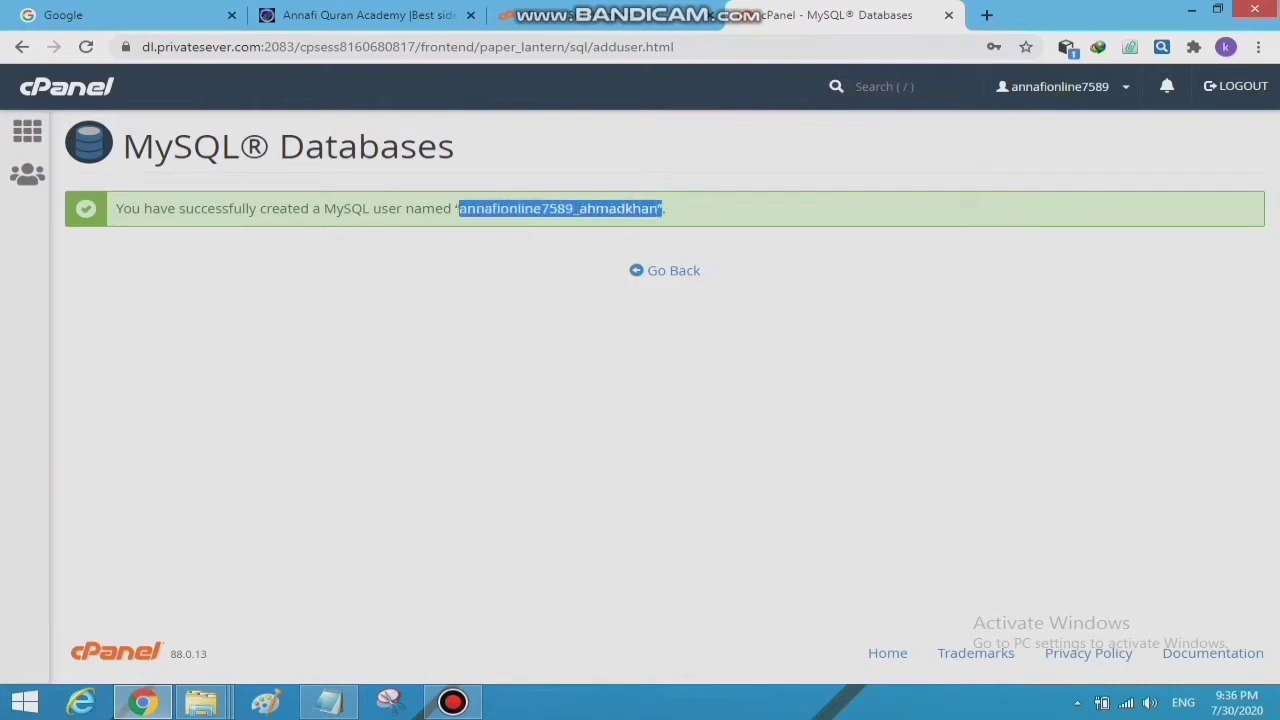
click(329, 703)
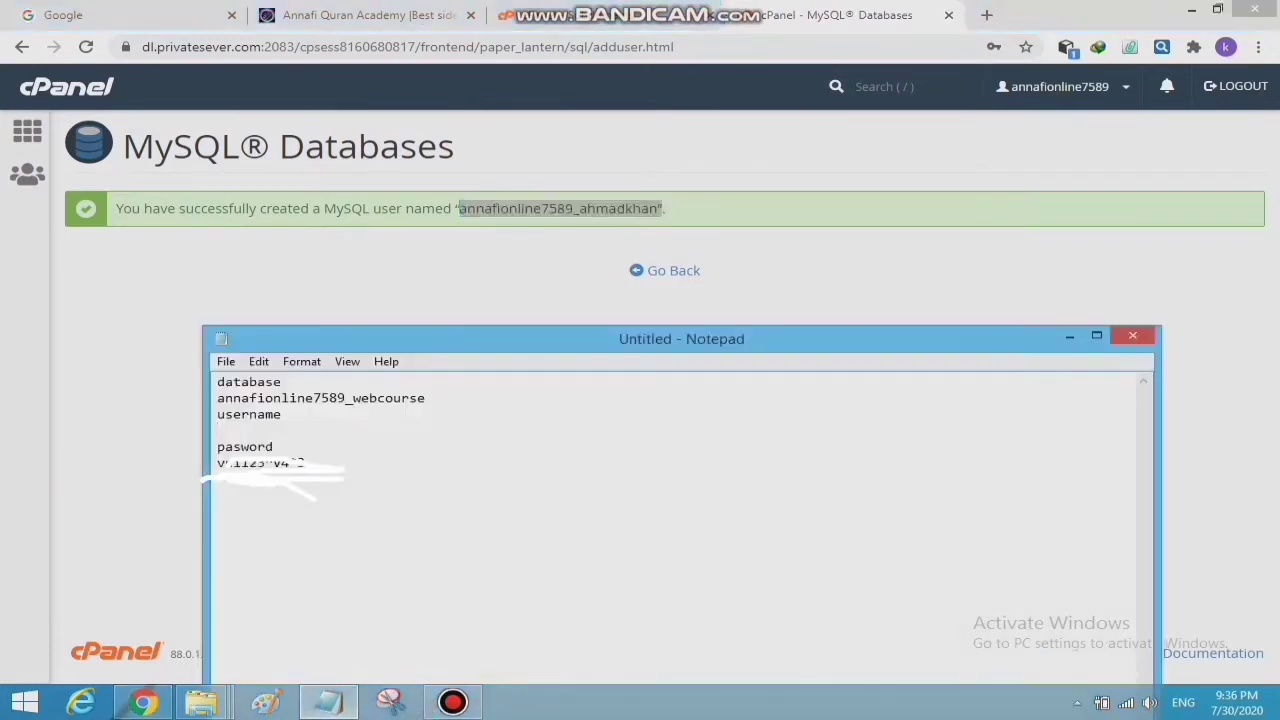
key(ctrl+v)
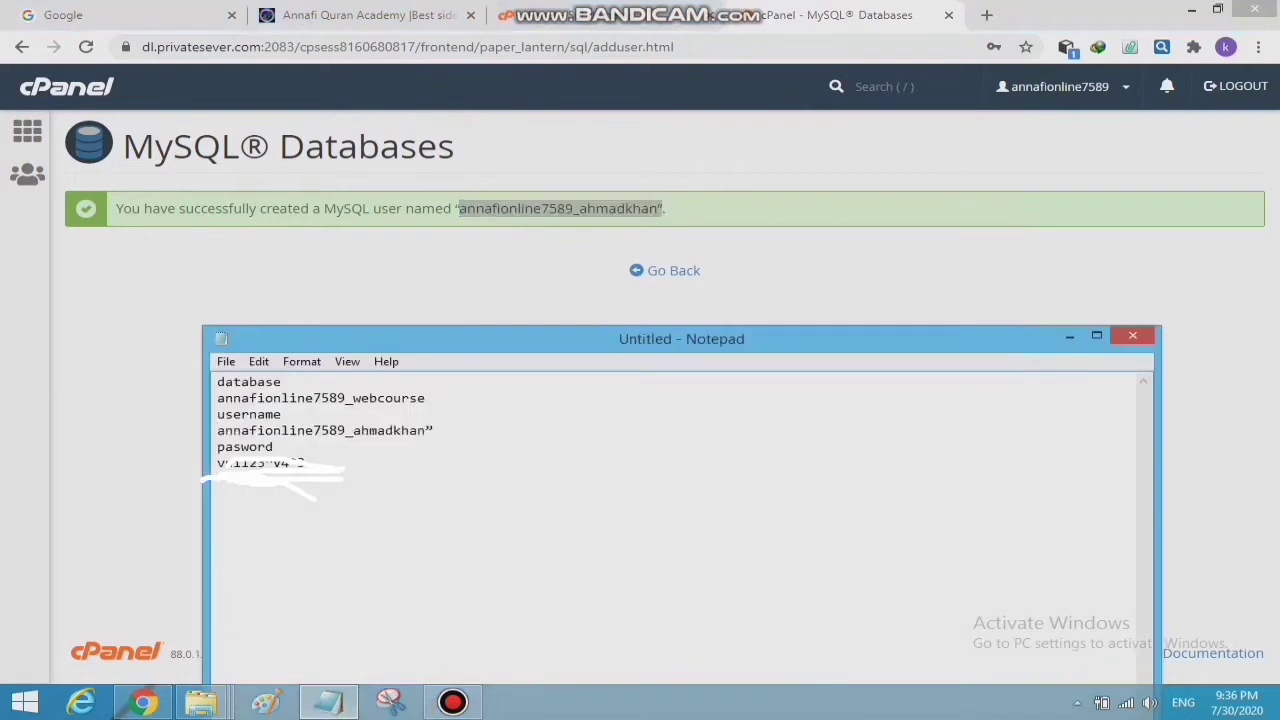
click(1069, 336)
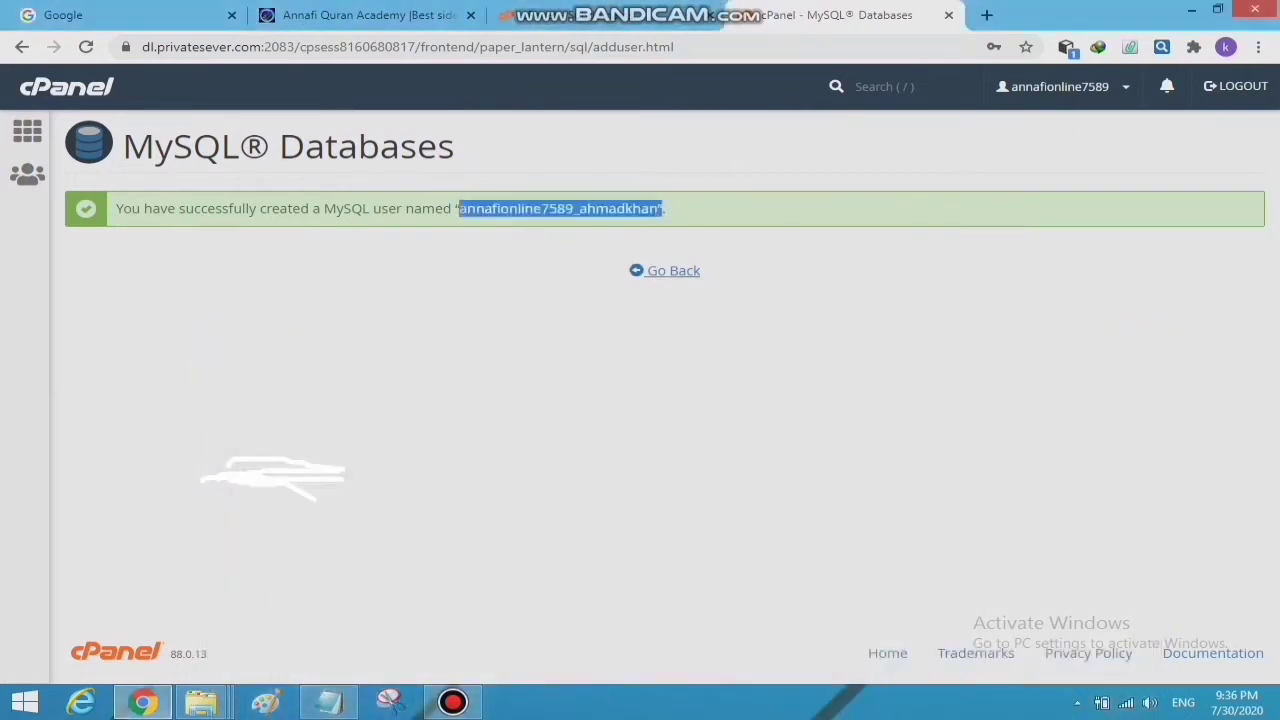
click(673, 270)
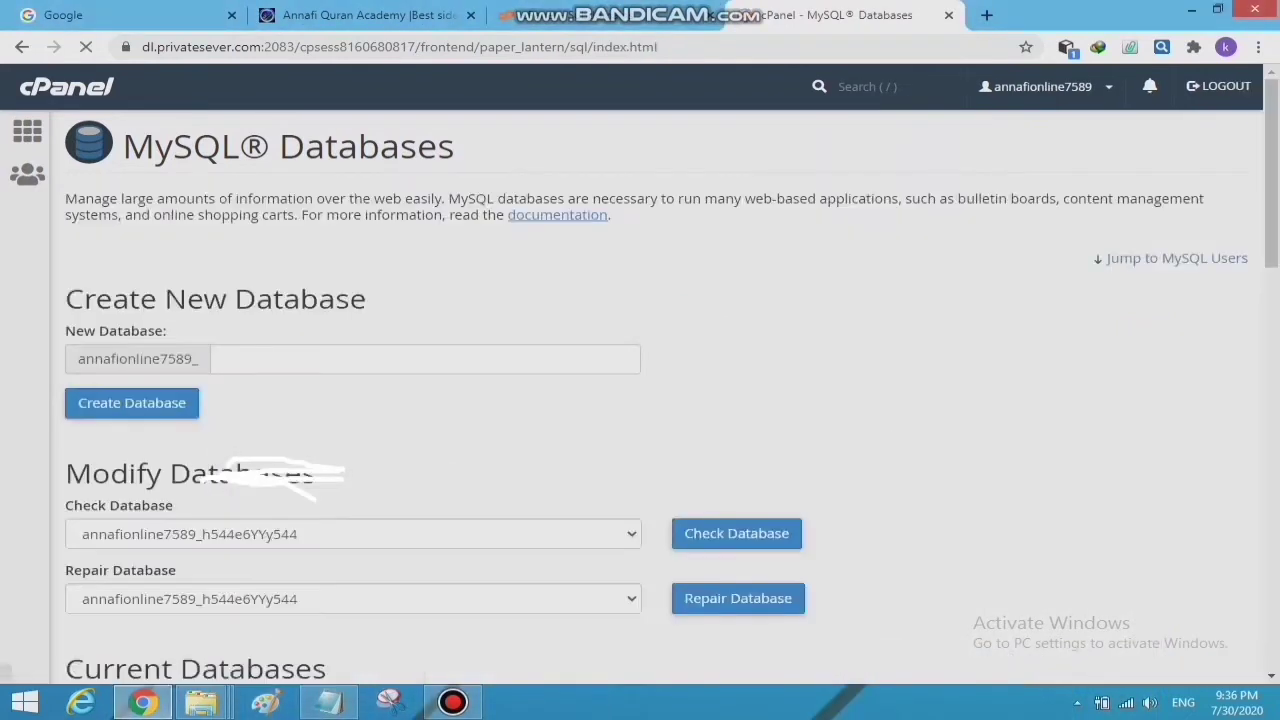
Step: Add the newly created MySQL user to the _webcourse database
scroll(270, 475, down, 6)
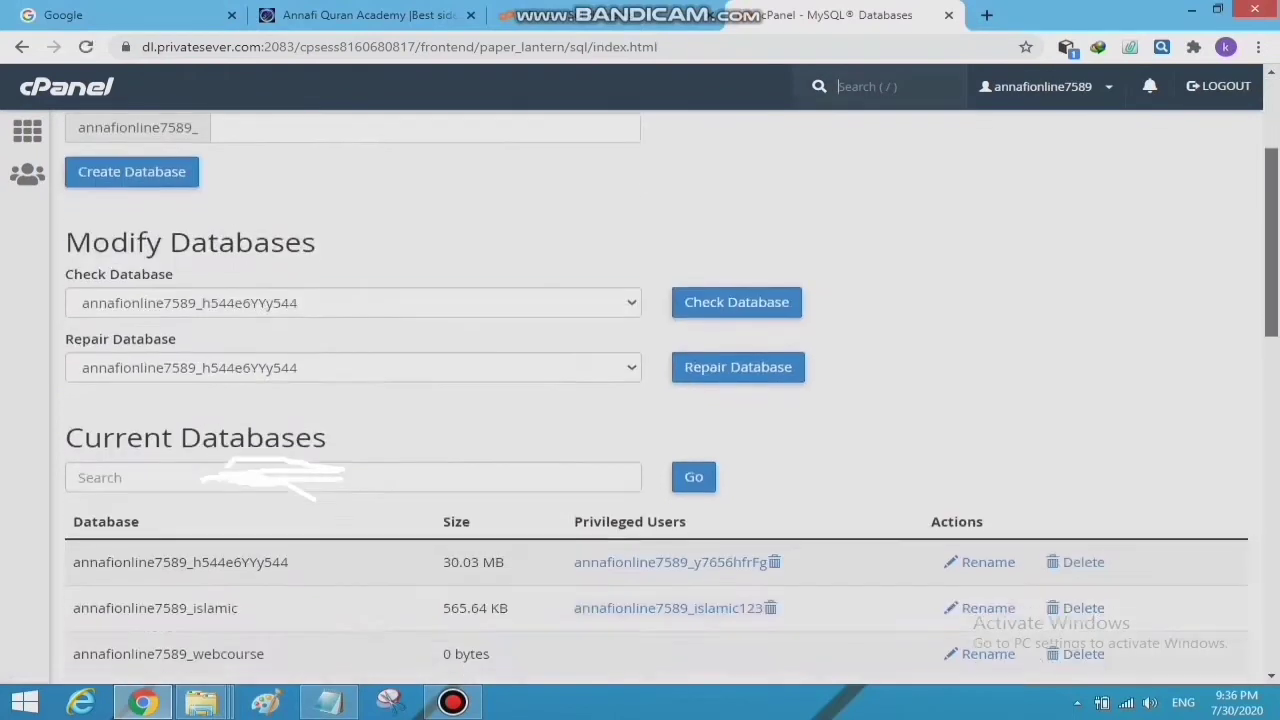
scroll(270, 475, down, 2)
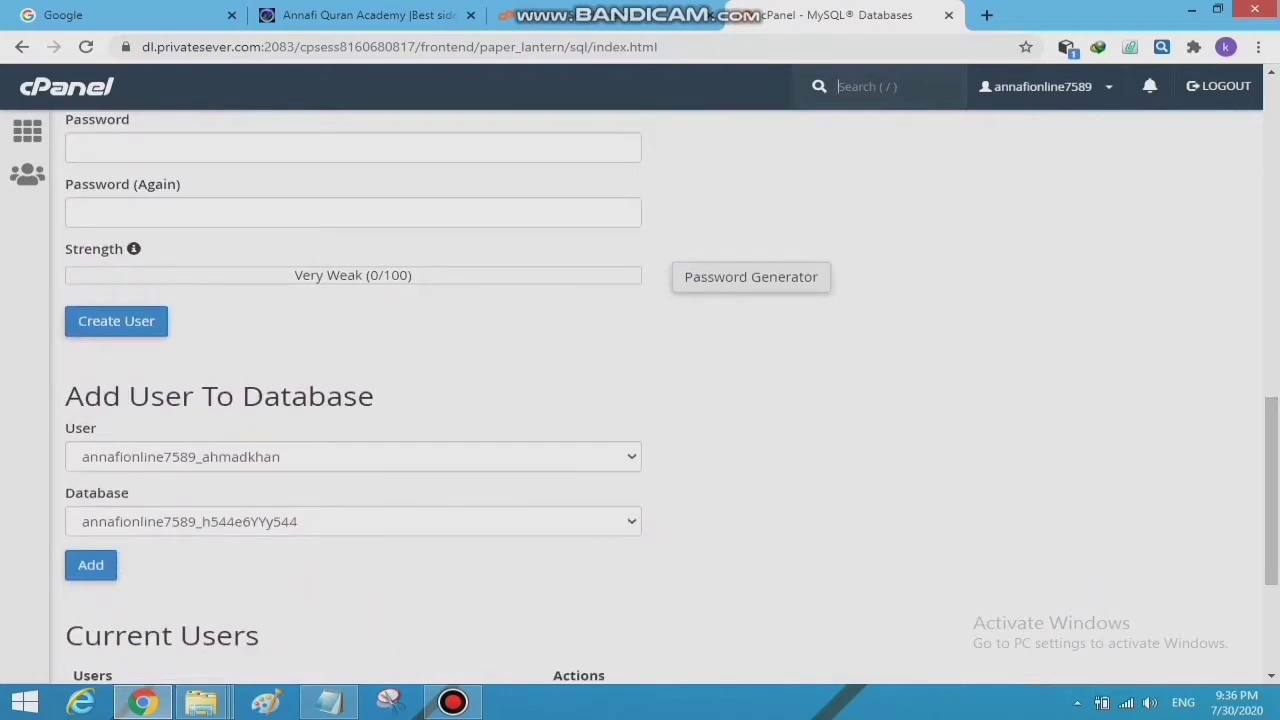
click(320, 457)
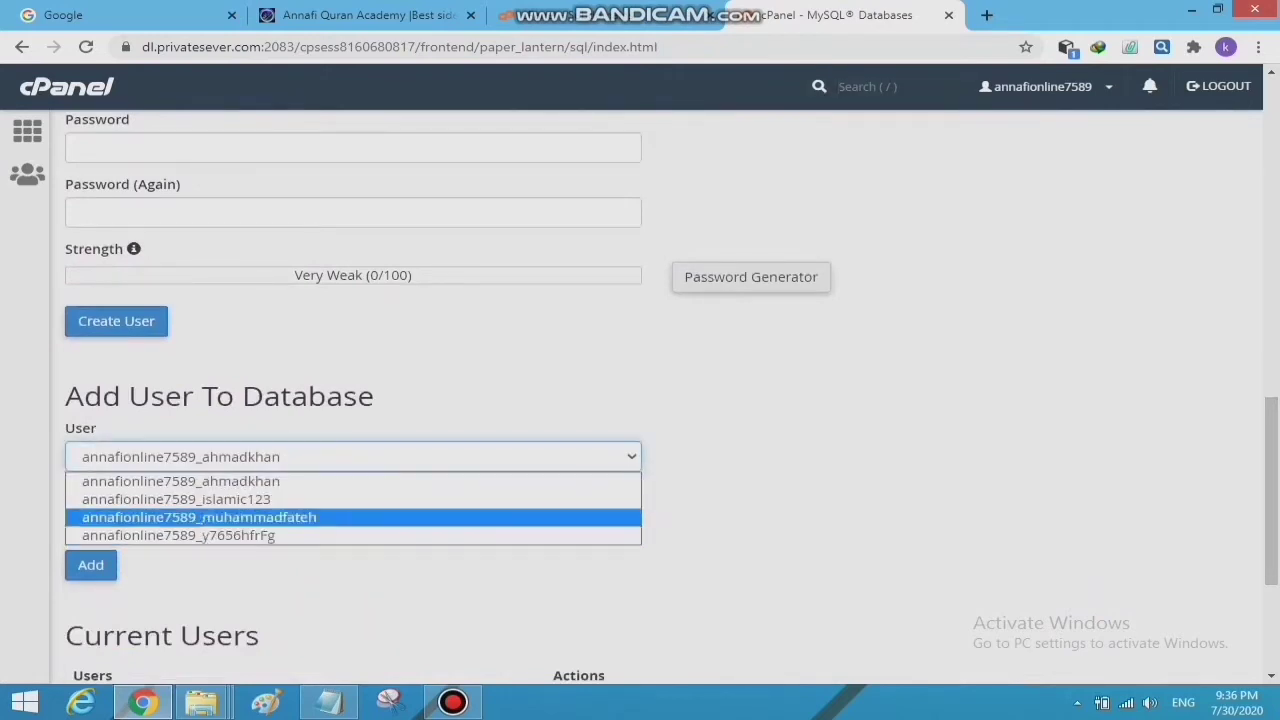
key(Up)
key(Up)
key(Return)
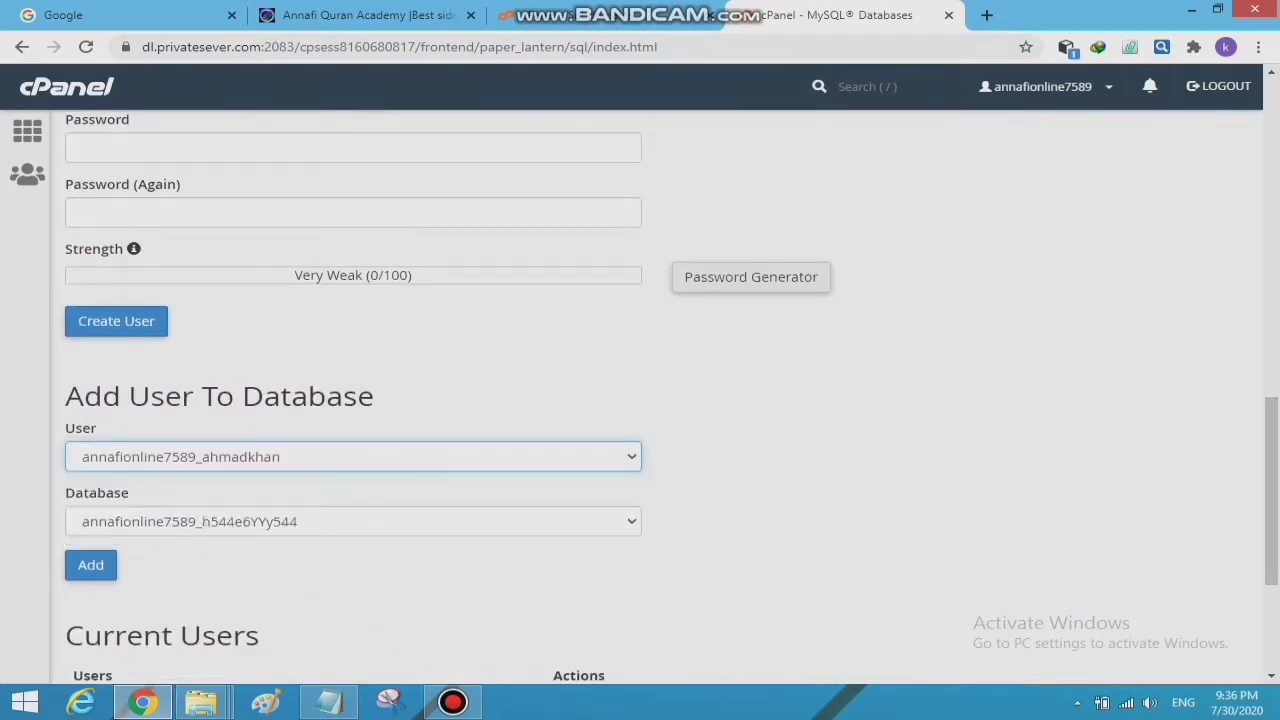
click(320, 521)
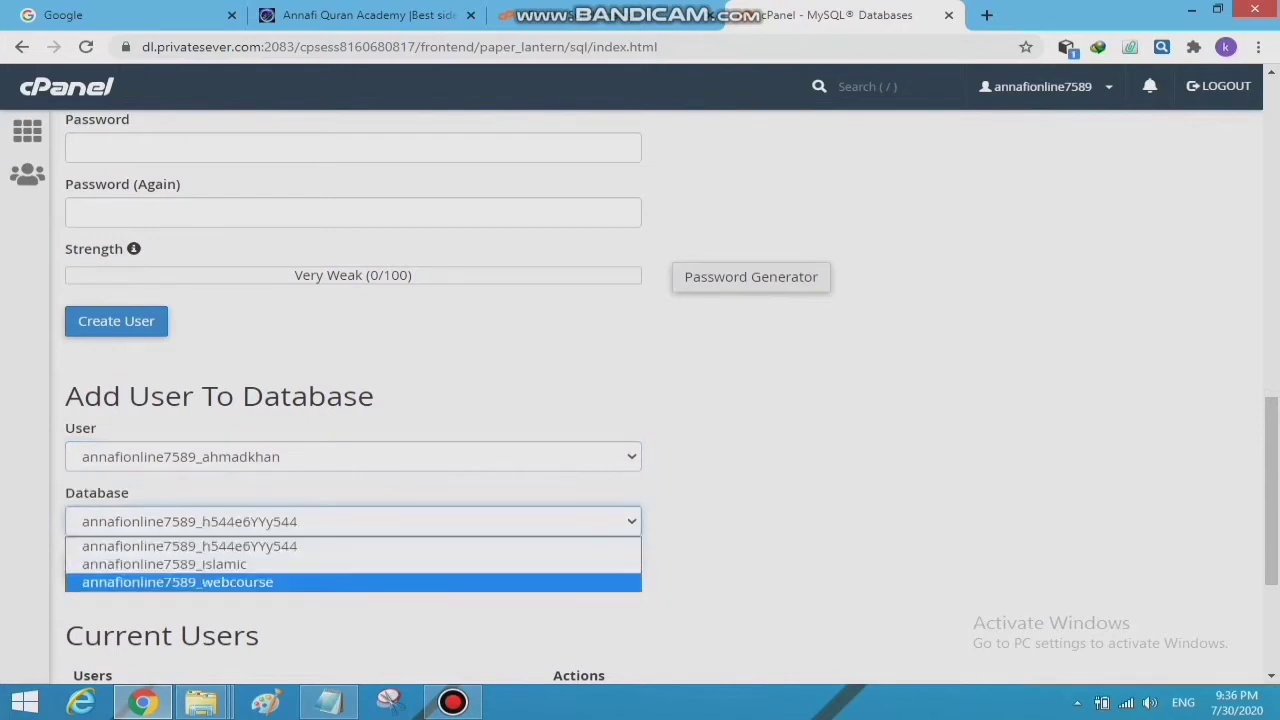
key(Return)
key(Tab)
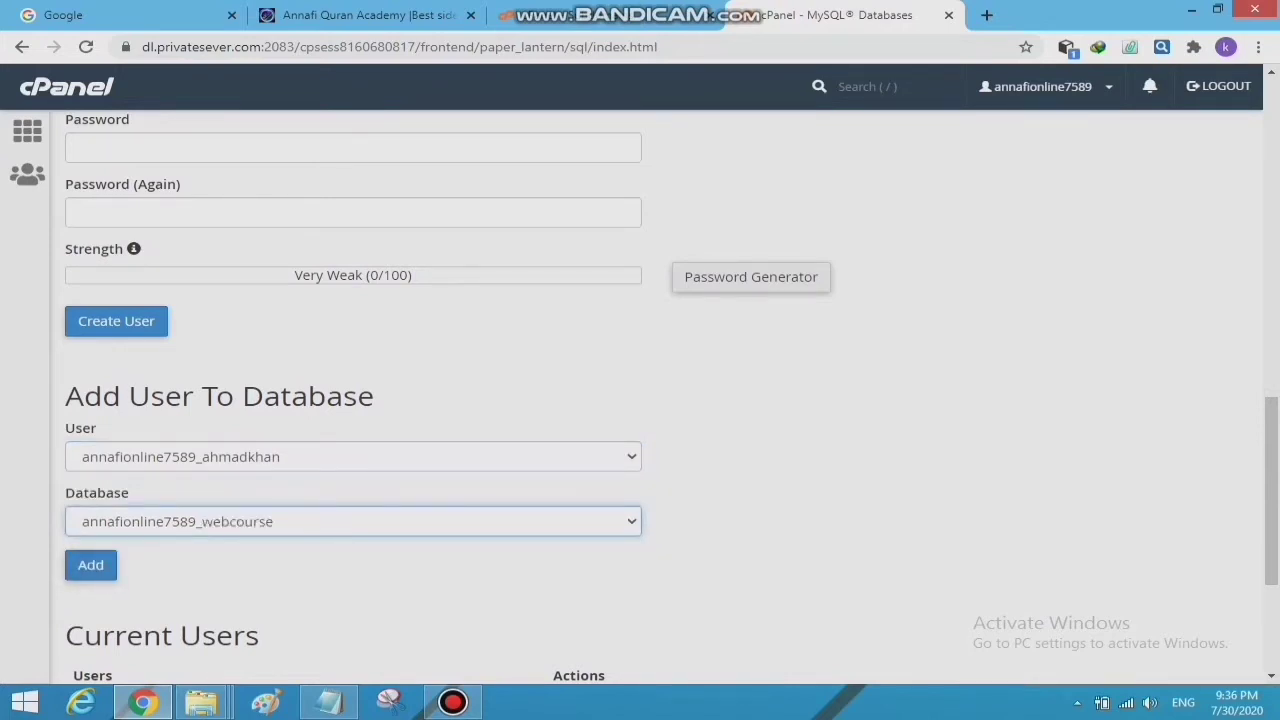
key(Return)
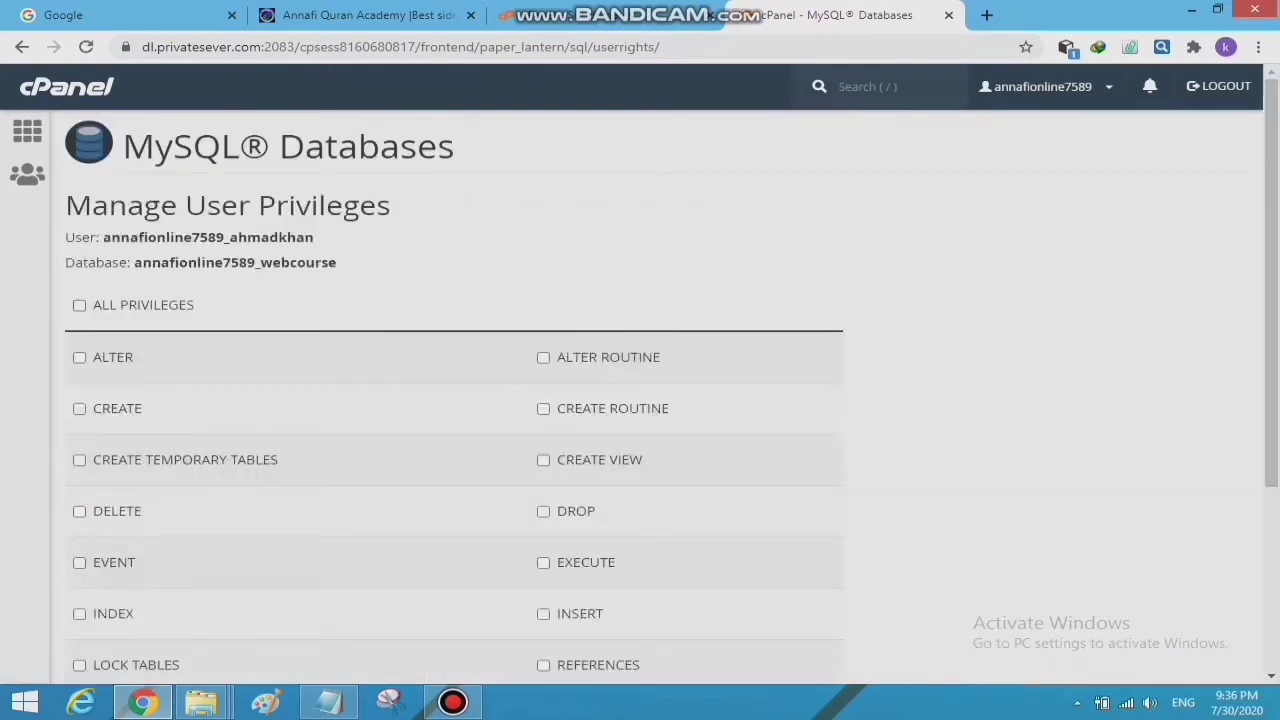
Step: Grant the user ALL PRIVILEGES on the database and save the changes
click(79, 305)
drag(1271, 300, 1271, 485)
click(125, 548)
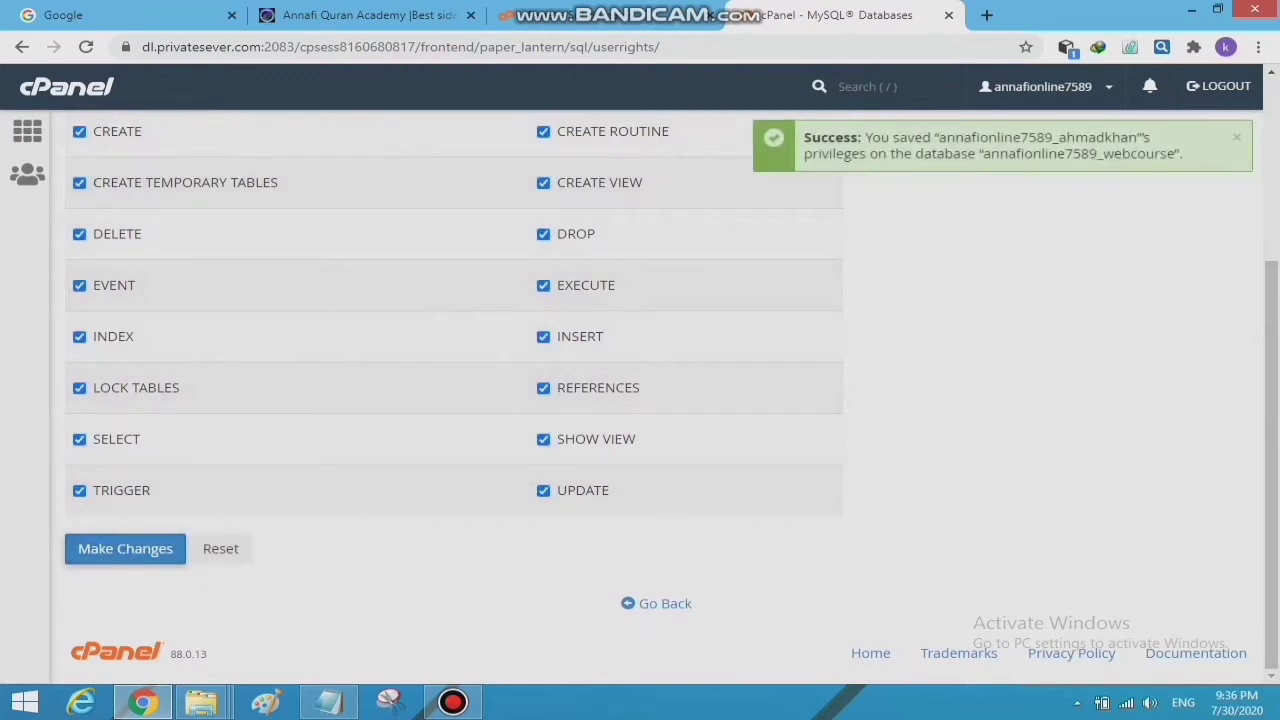
Step: From the Subdomains page, open the /public_html/Webcourse document root in File Manager
click(664, 604)
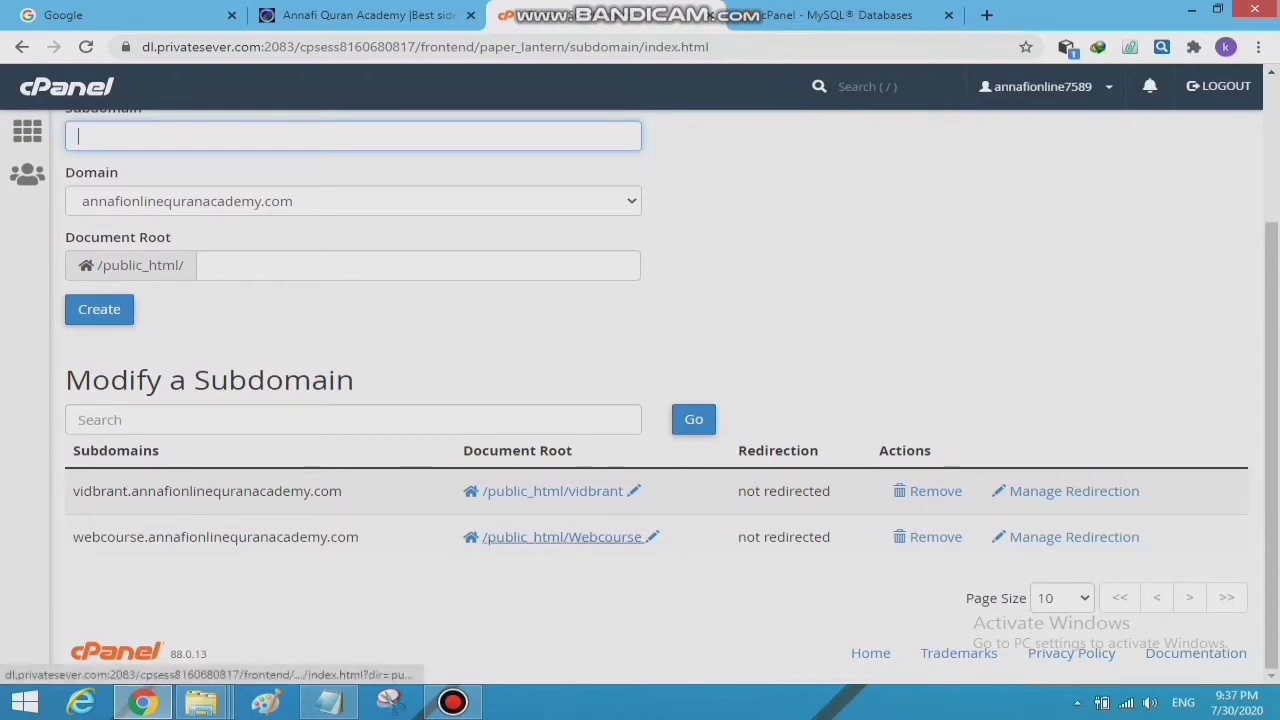
click(560, 537)
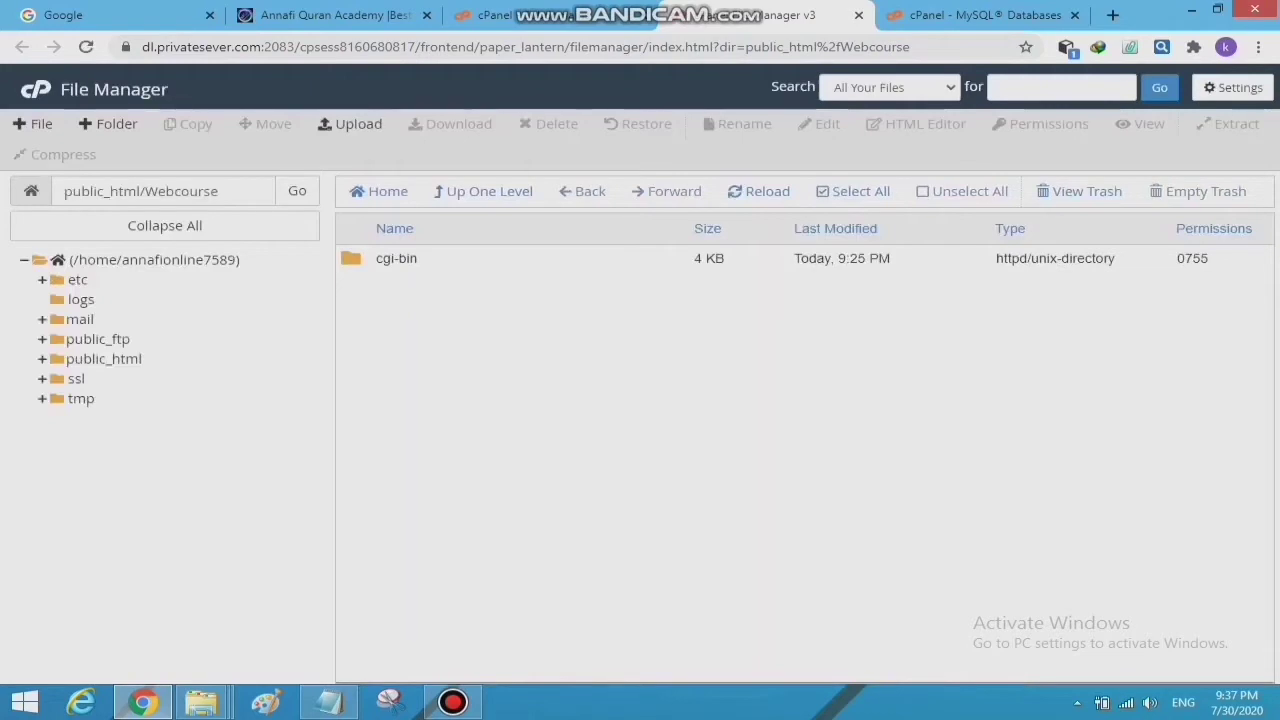
Step: Upload wordpress-5.4.2.zip from Downloads\Compressed into public_html/Webcourse and return to the listing
click(104, 359)
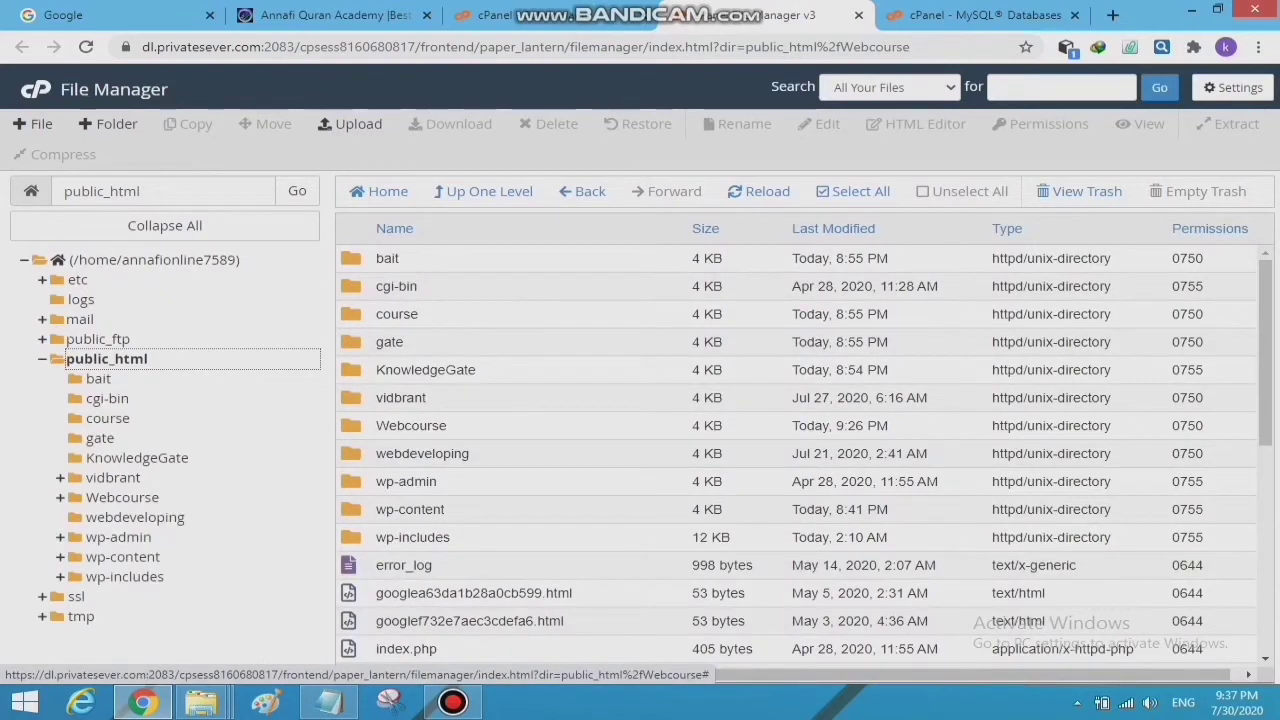
click(122, 498)
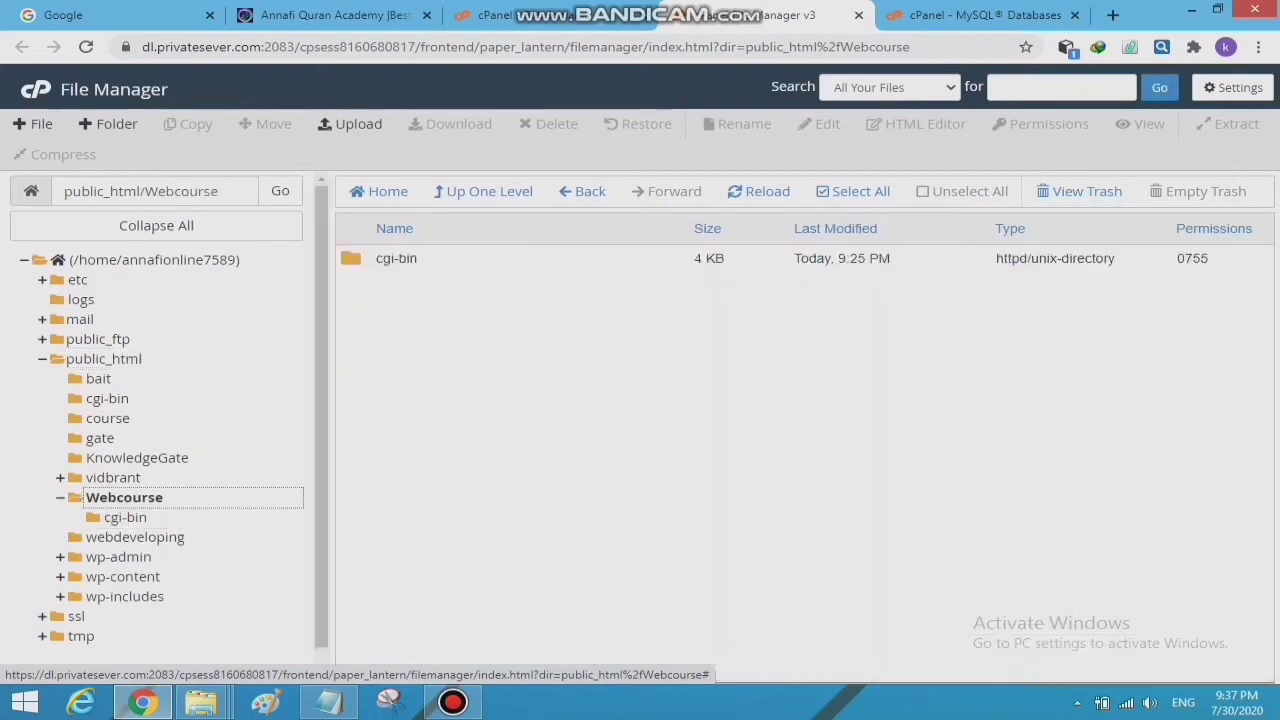
click(350, 124)
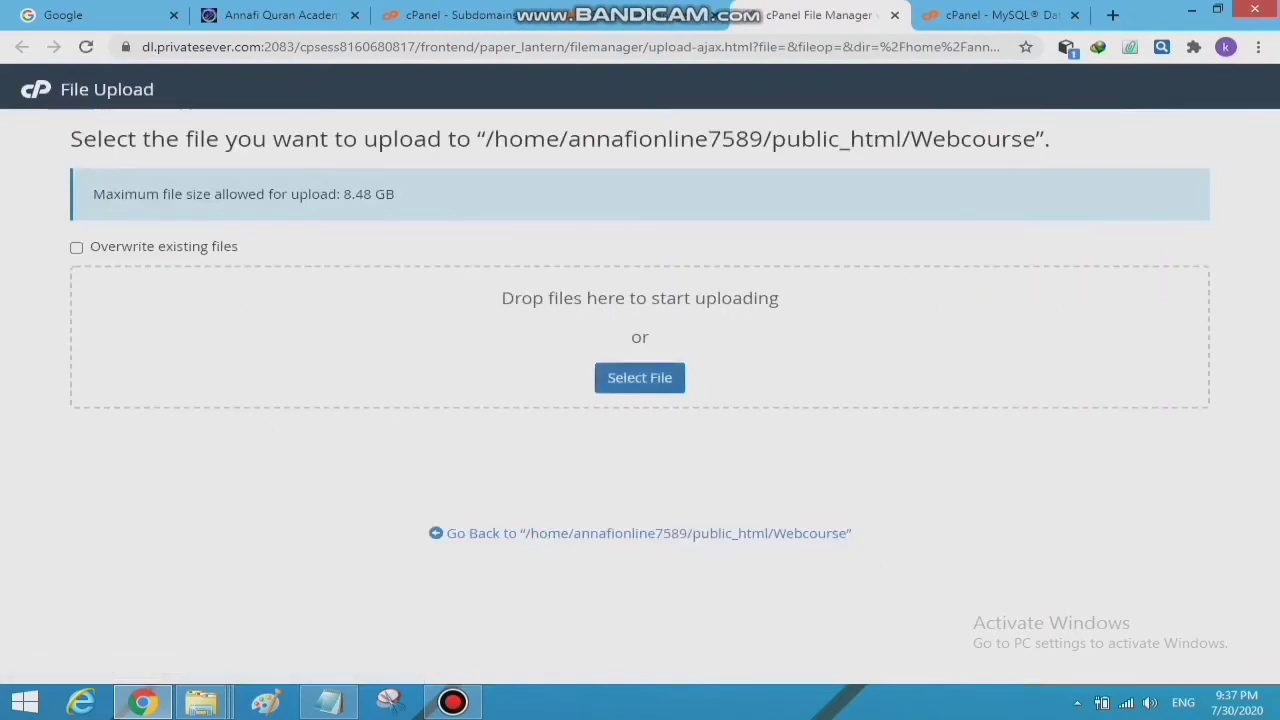
click(639, 377)
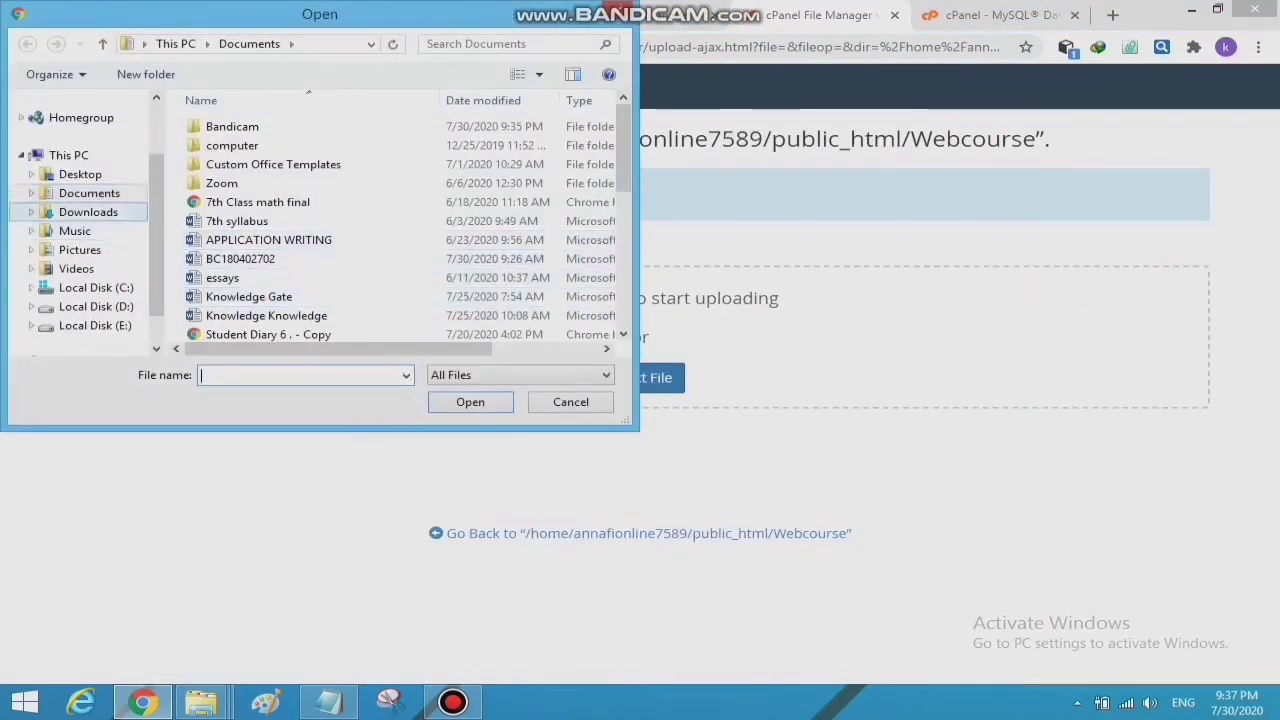
click(88, 212)
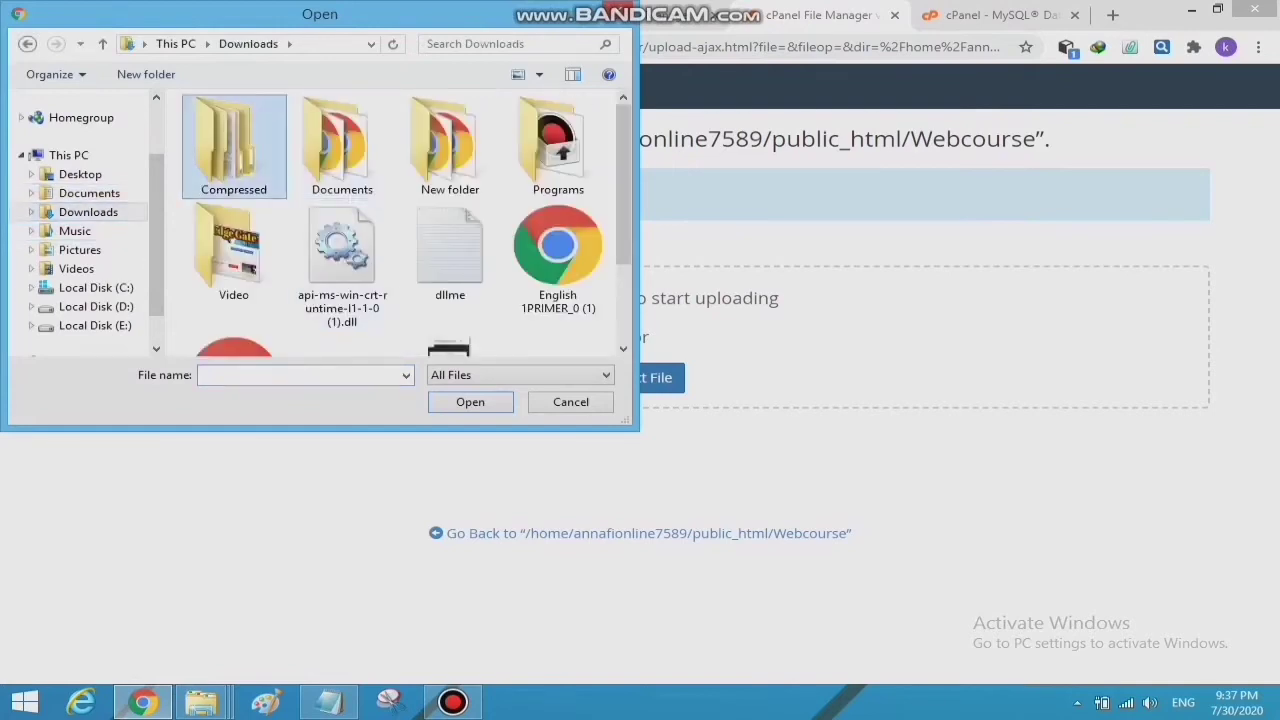
double_click(233, 145)
click(234, 140)
double_click(234, 140)
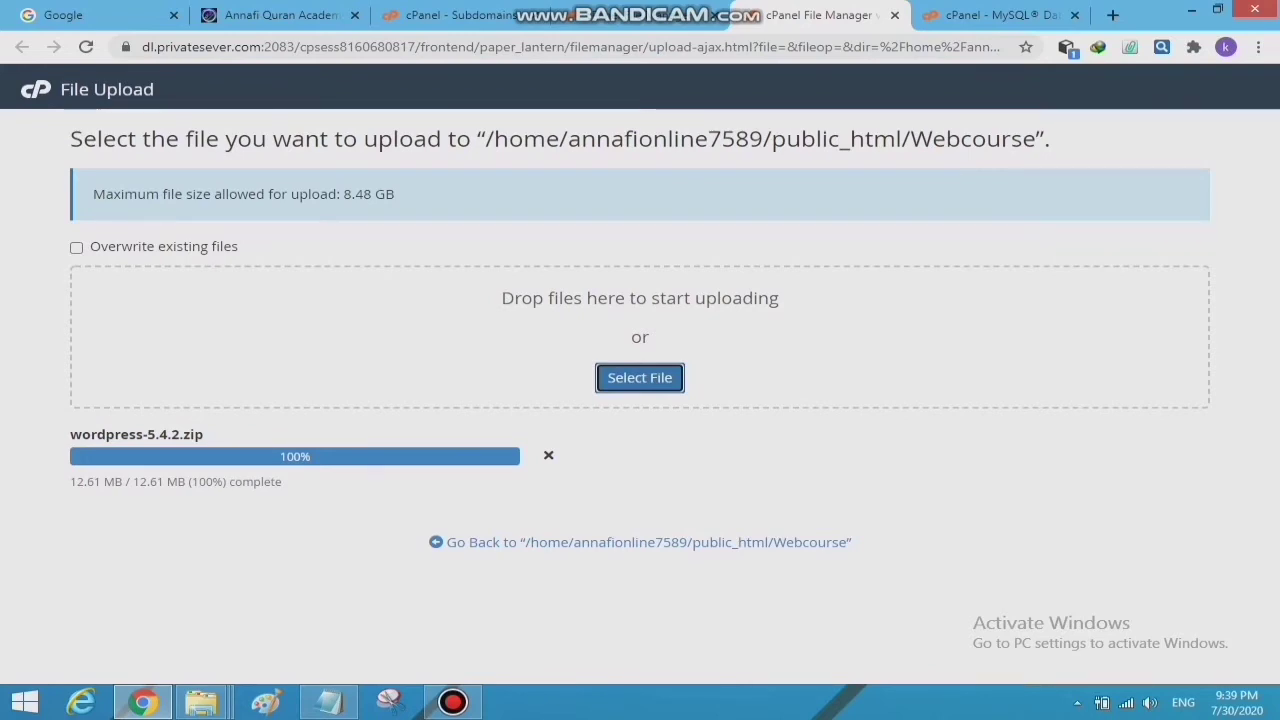
click(455, 703)
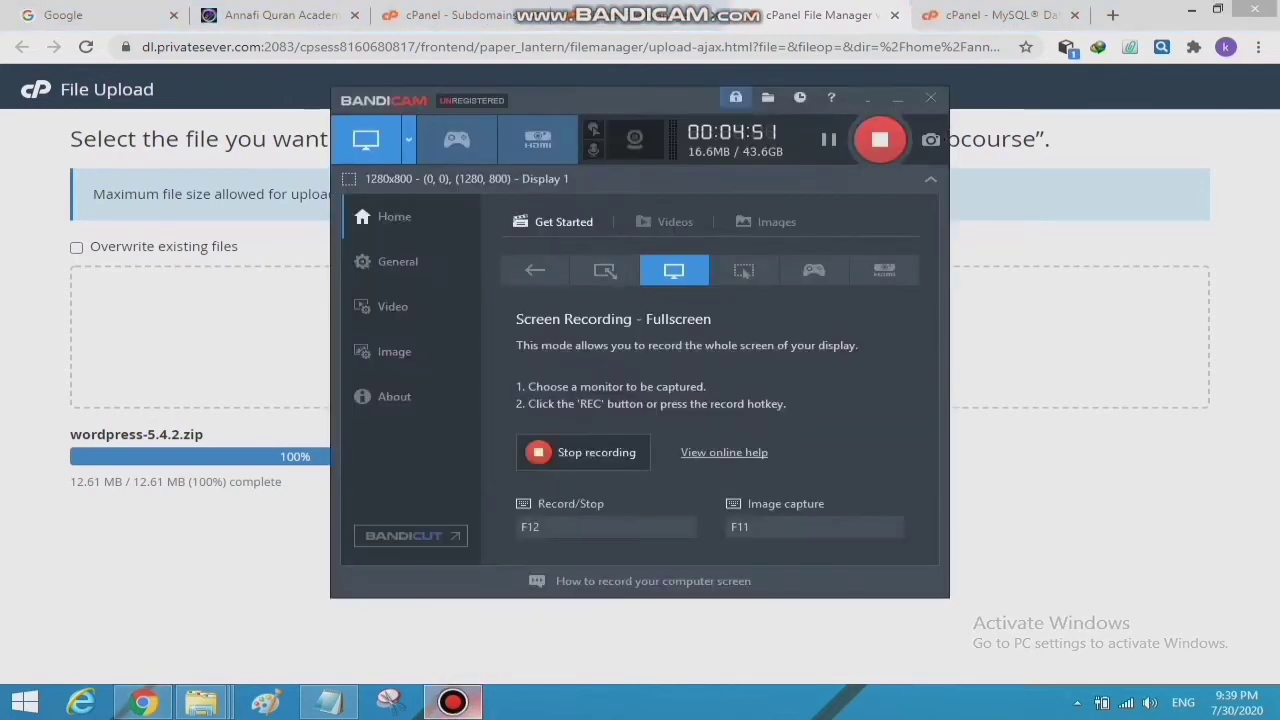
click(453, 703)
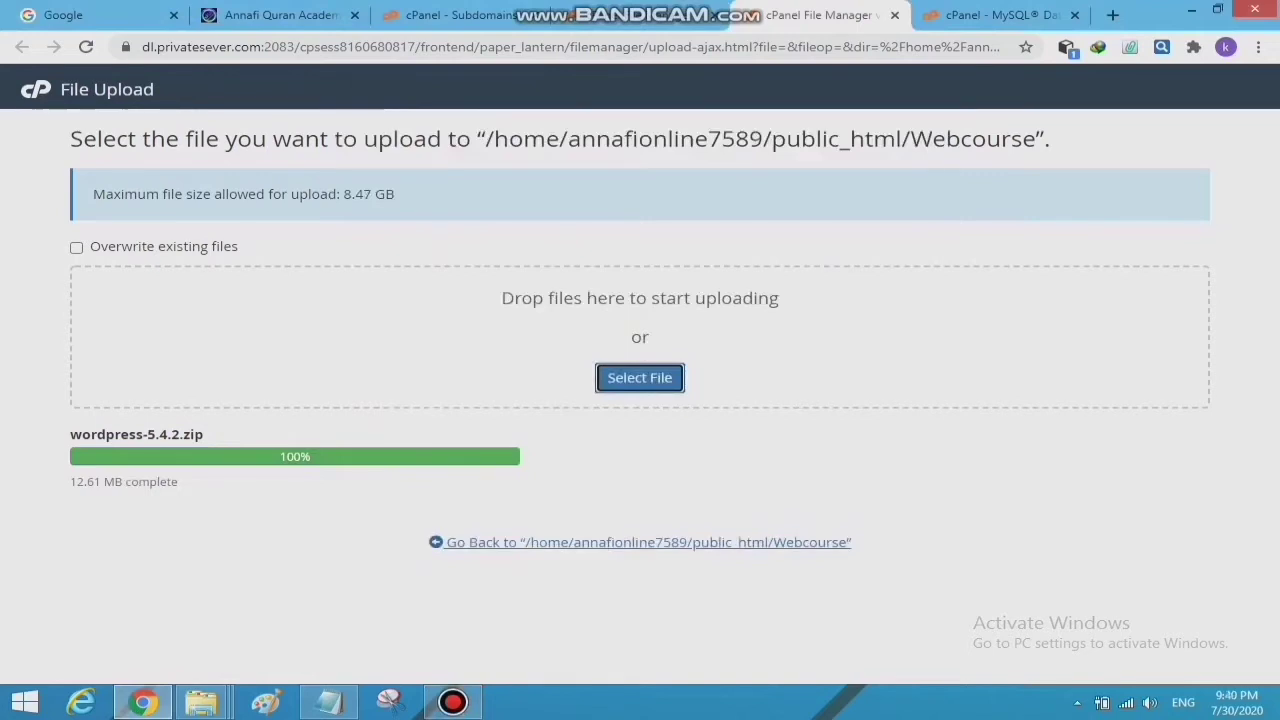
click(648, 543)
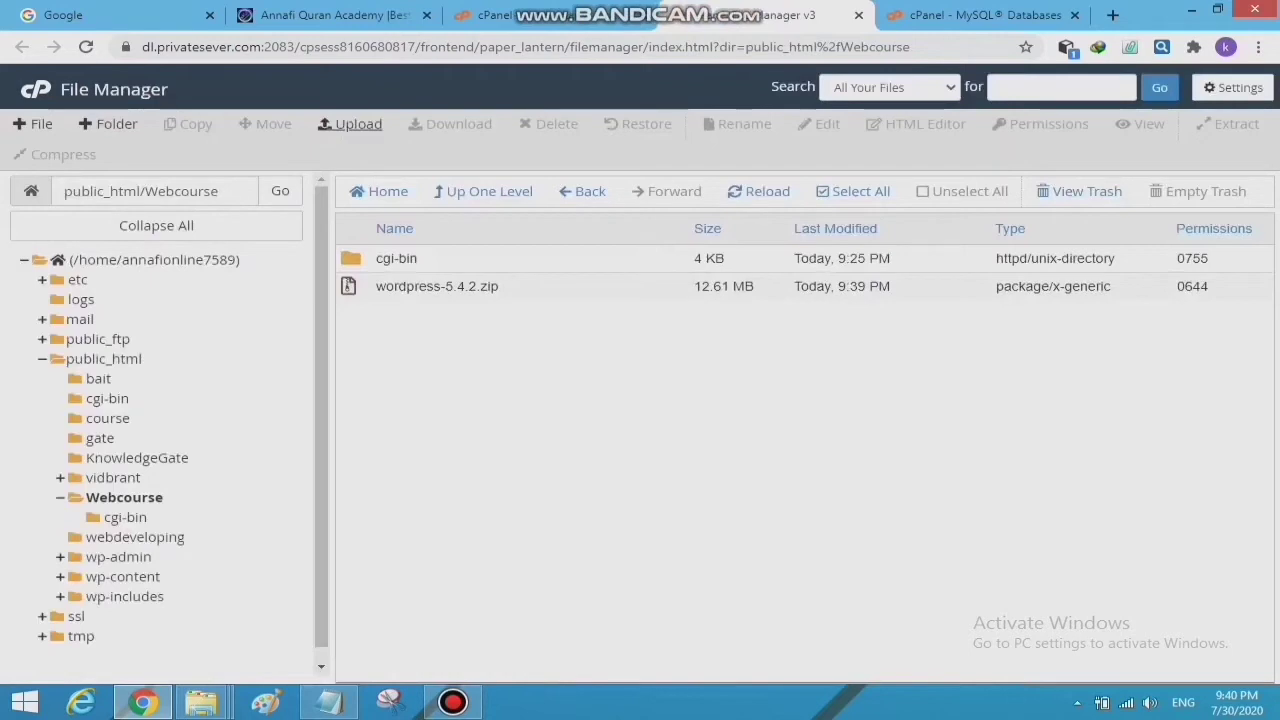
Step: Extract wordpress-5.4.2.zip into the Webcourse folder
click(437, 286)
right_click(474, 294)
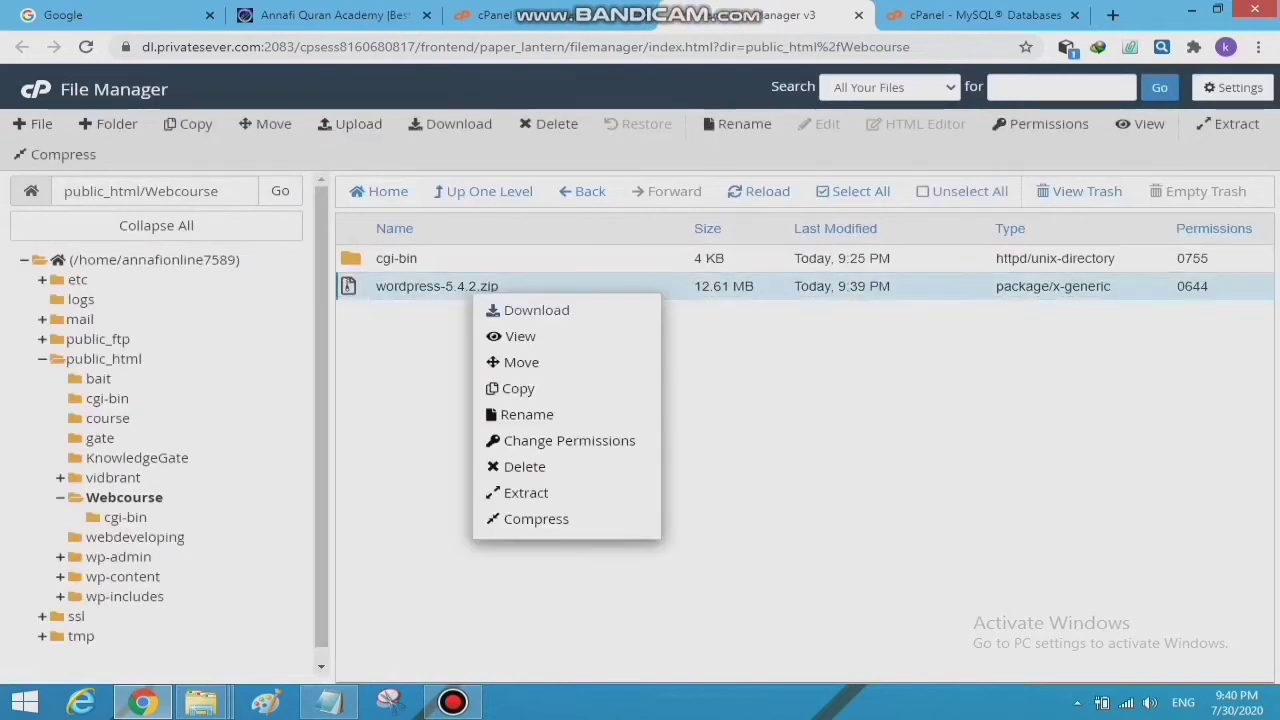
click(526, 492)
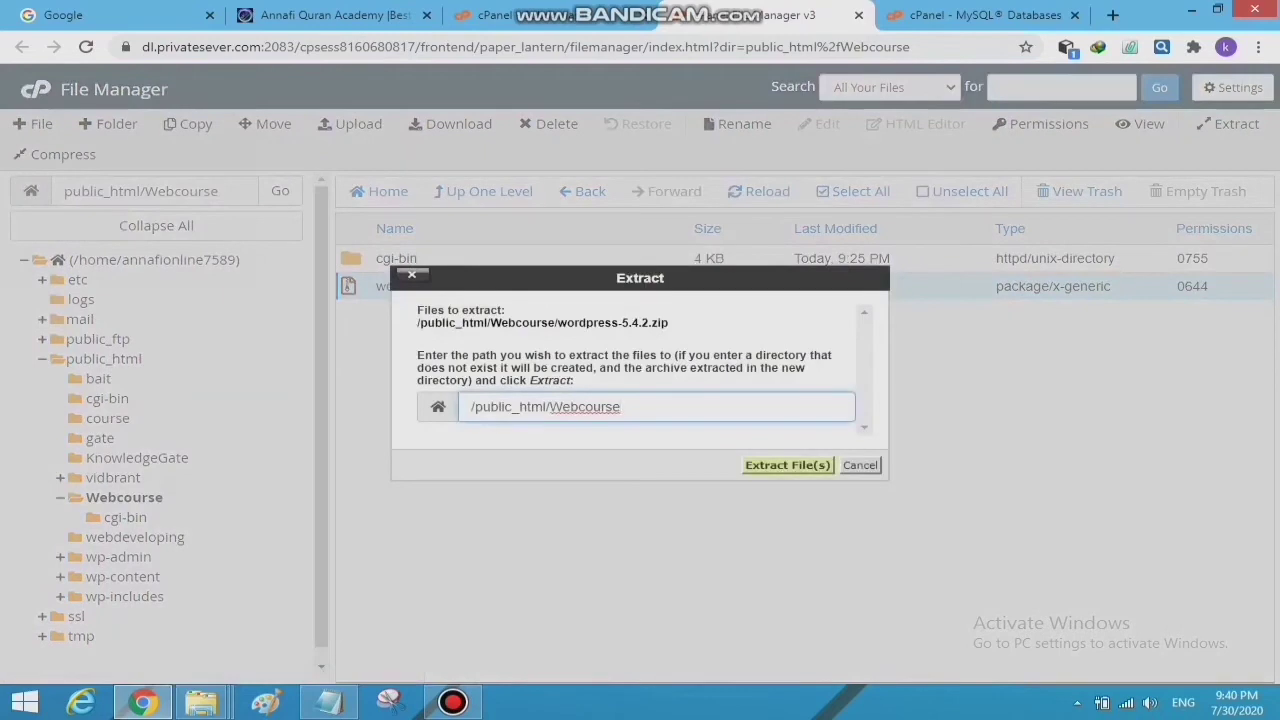
click(788, 465)
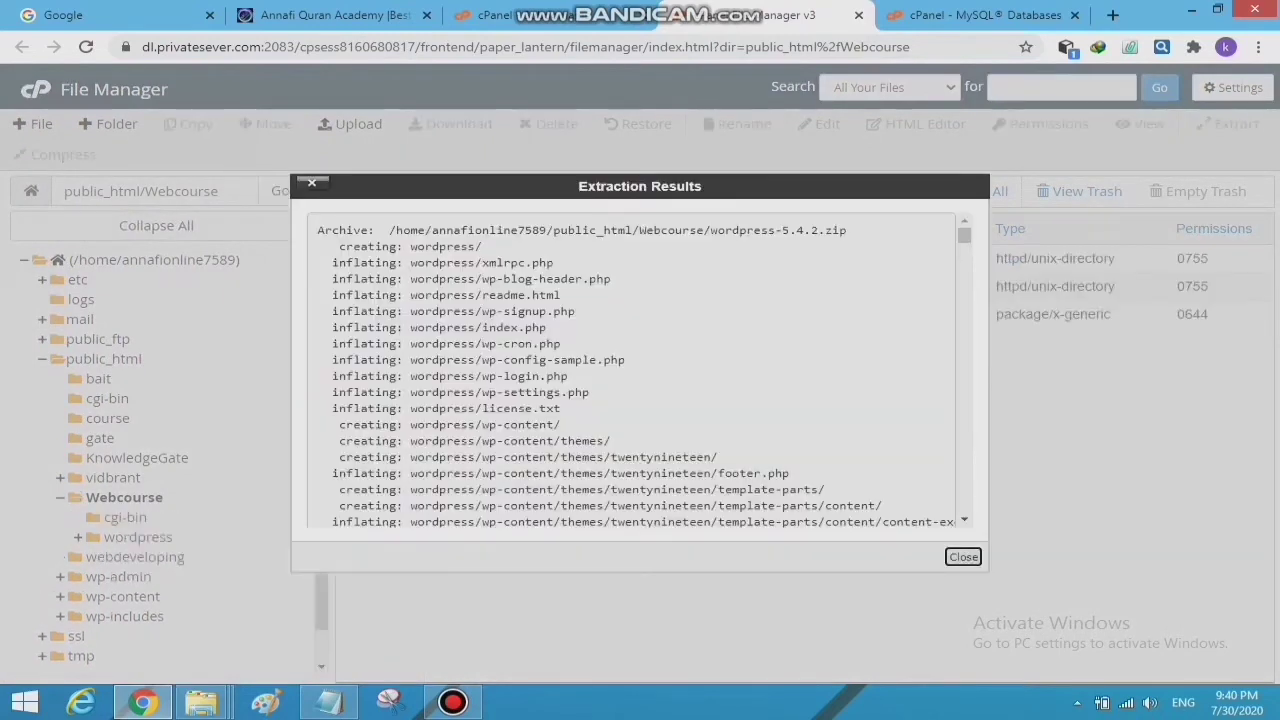
click(963, 557)
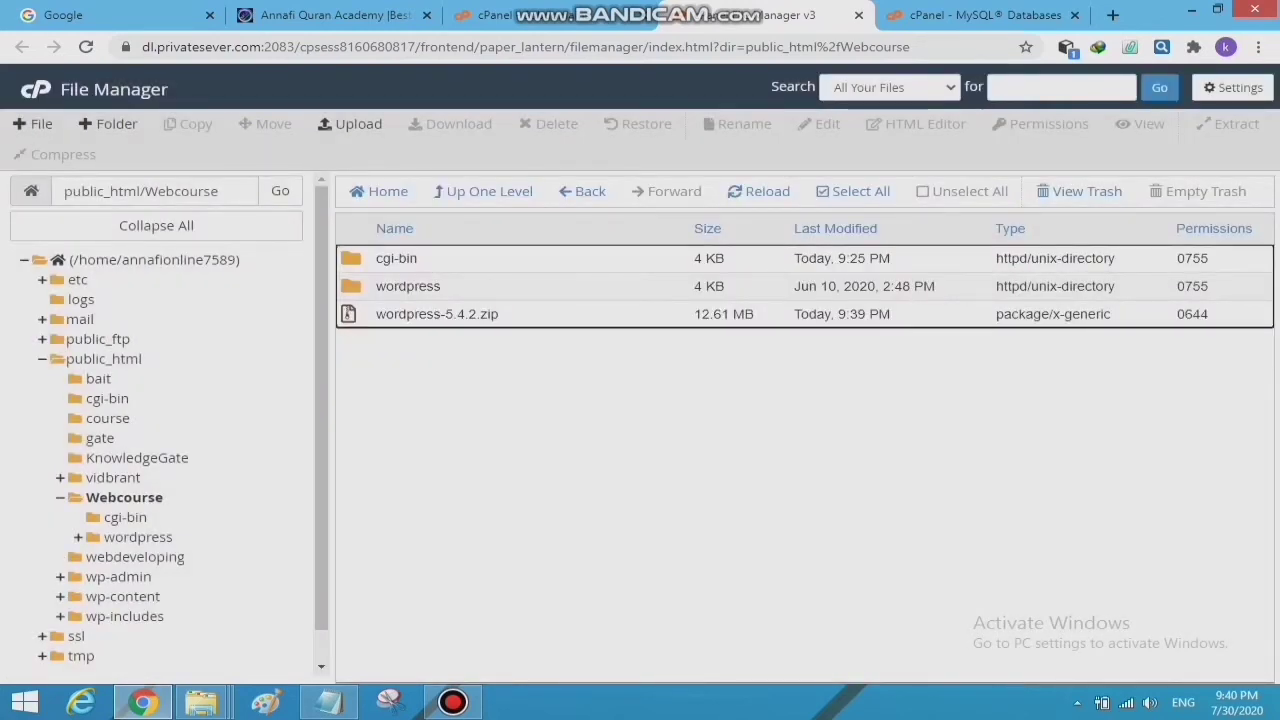
Step: Move the zip archive to the trash and open the extracted wordpress folder
click(480, 316)
right_click(480, 316)
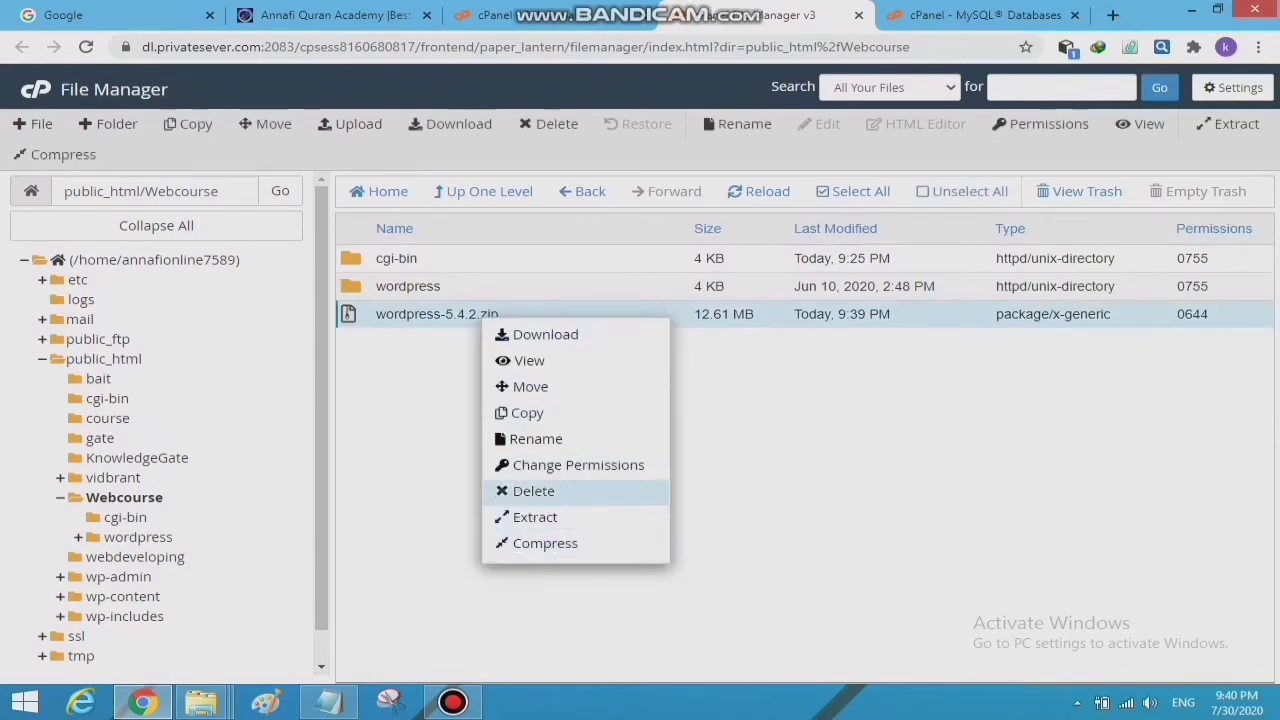
click(533, 491)
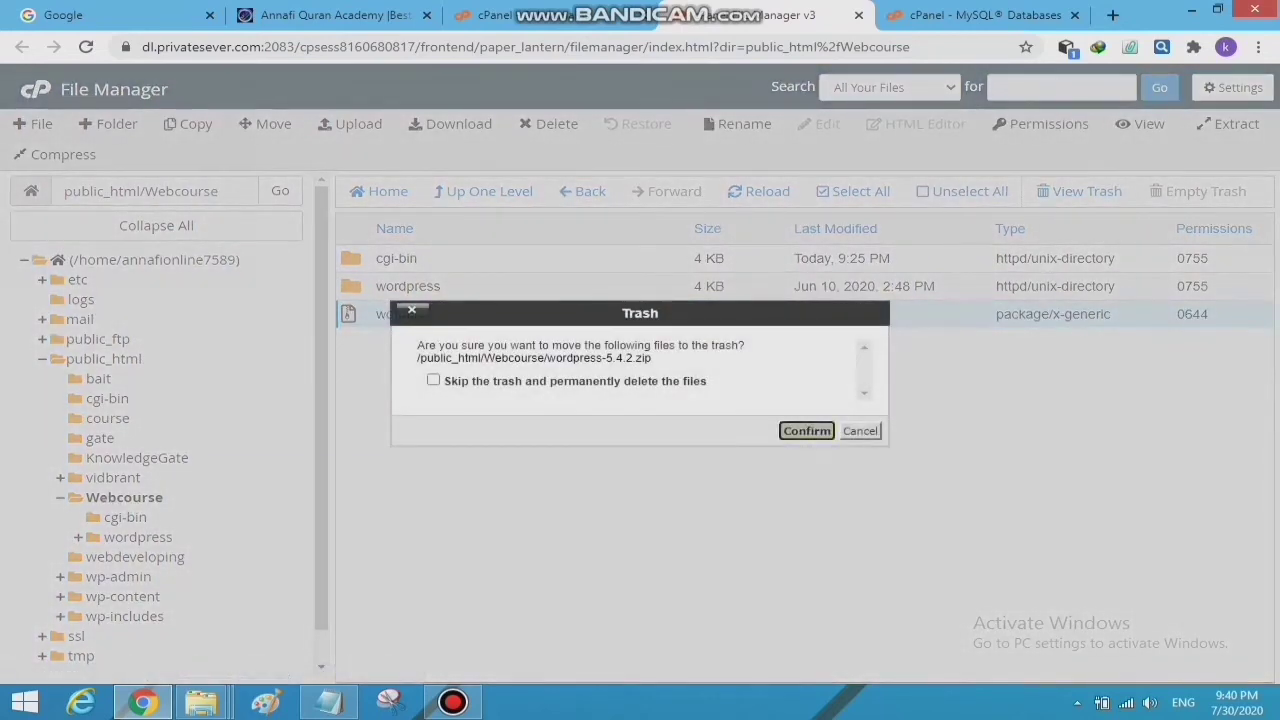
click(806, 430)
double_click(351, 286)
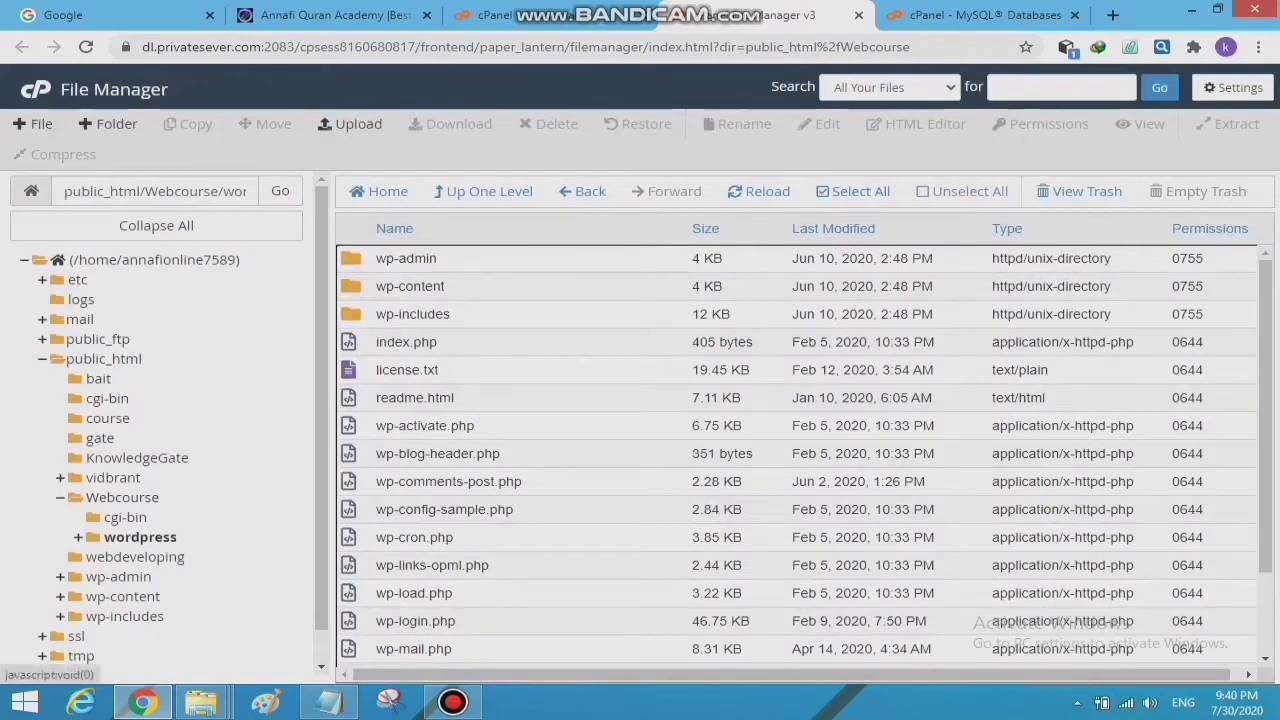
Step: Move all WordPress files from the wordpress subfolder up into /public_html/Webcourse and select wp-config-sample.php
click(852, 191)
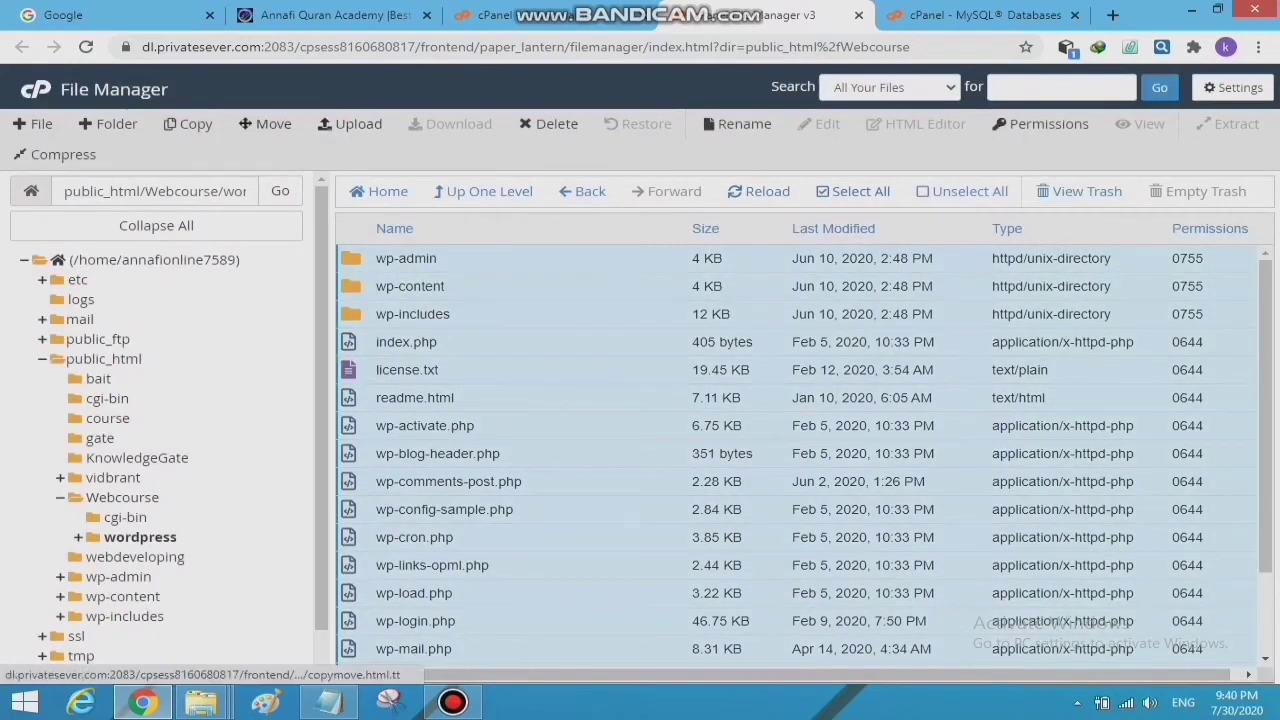
click(266, 123)
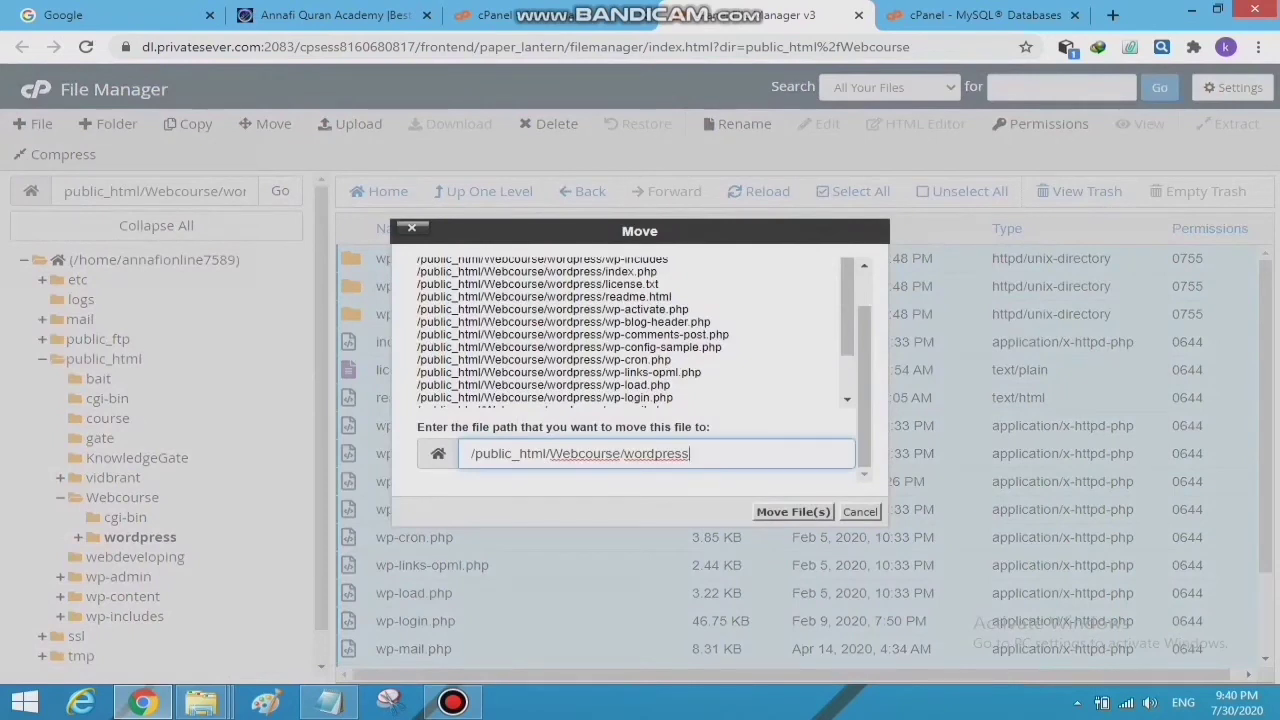
key(BackSpace)
key(BackSpace)
key(BackSpace)
key(BackSpace)
key(BackSpace)
key(BackSpace)
key(BackSpace)
key(BackSpace)
key(BackSpace)
key(BackSpace)
key(Tab)
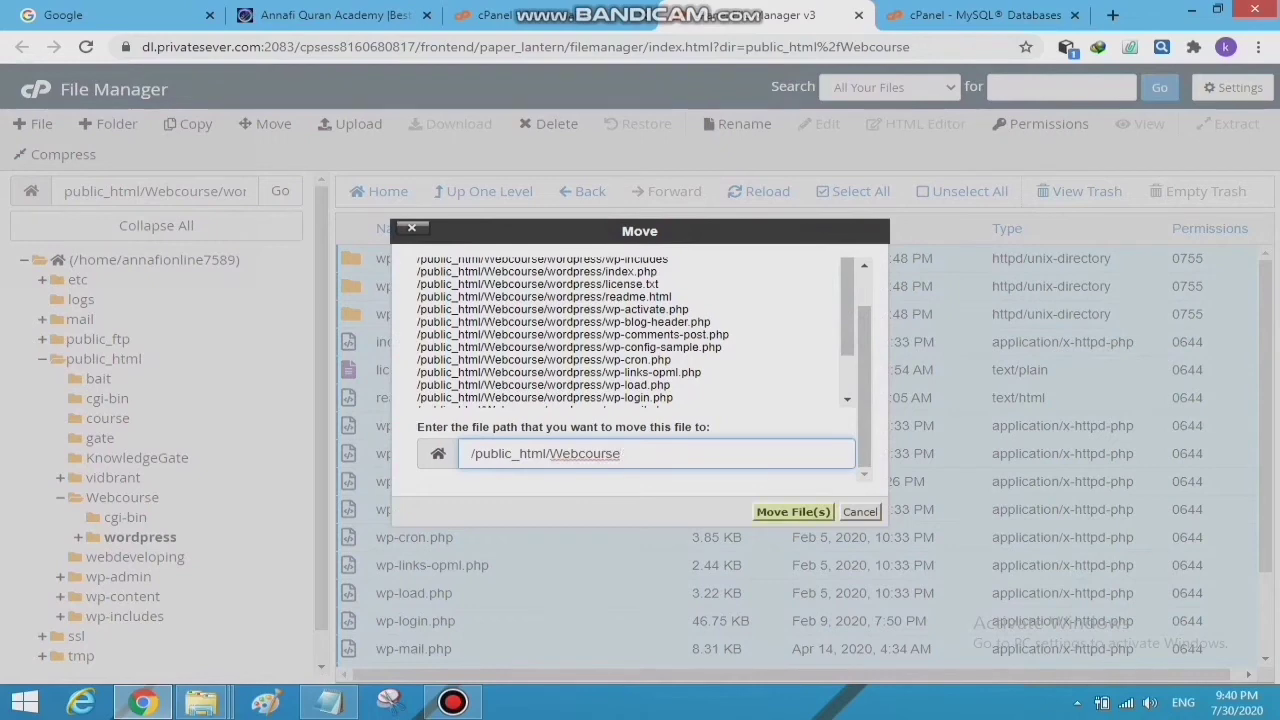
key(Return)
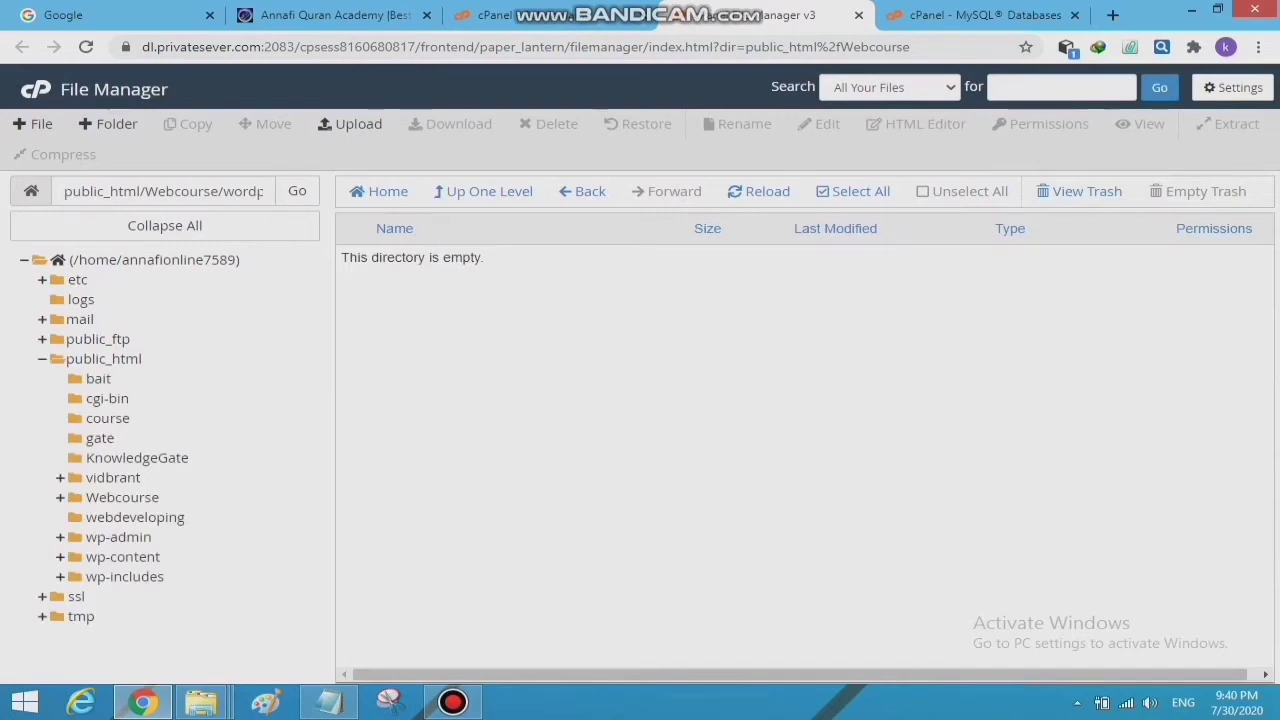
click(122, 498)
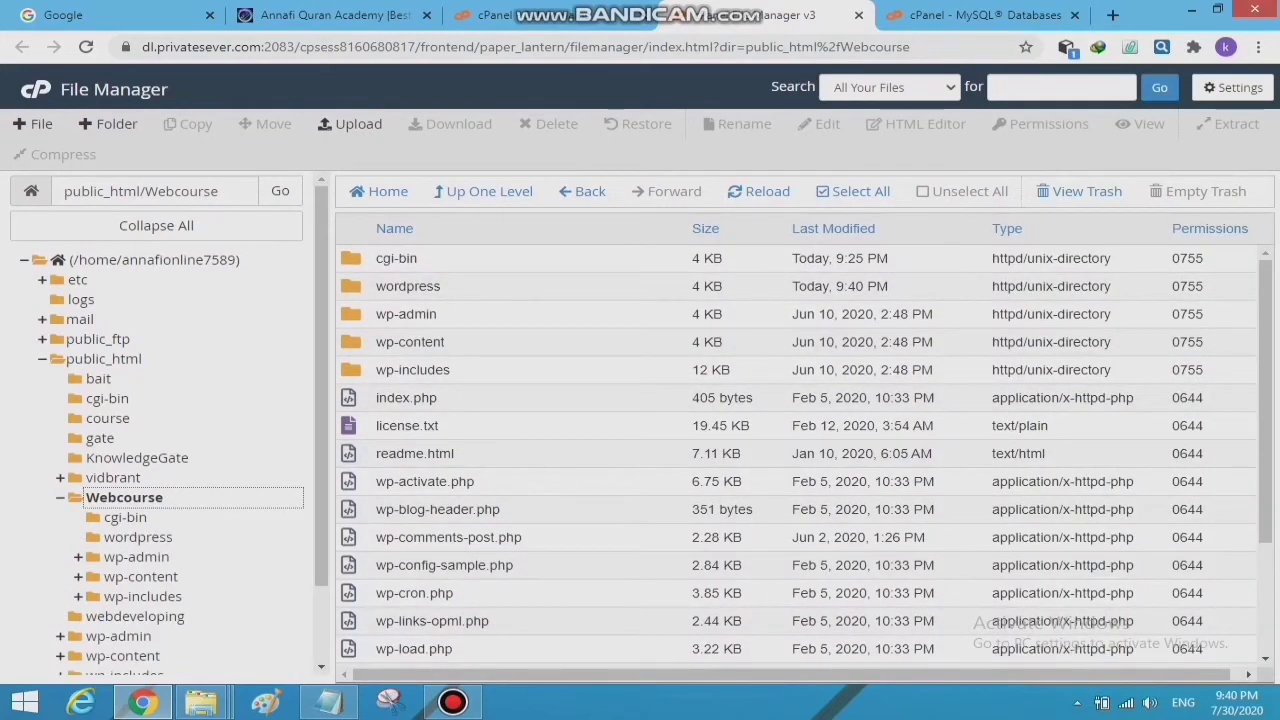
click(446, 566)
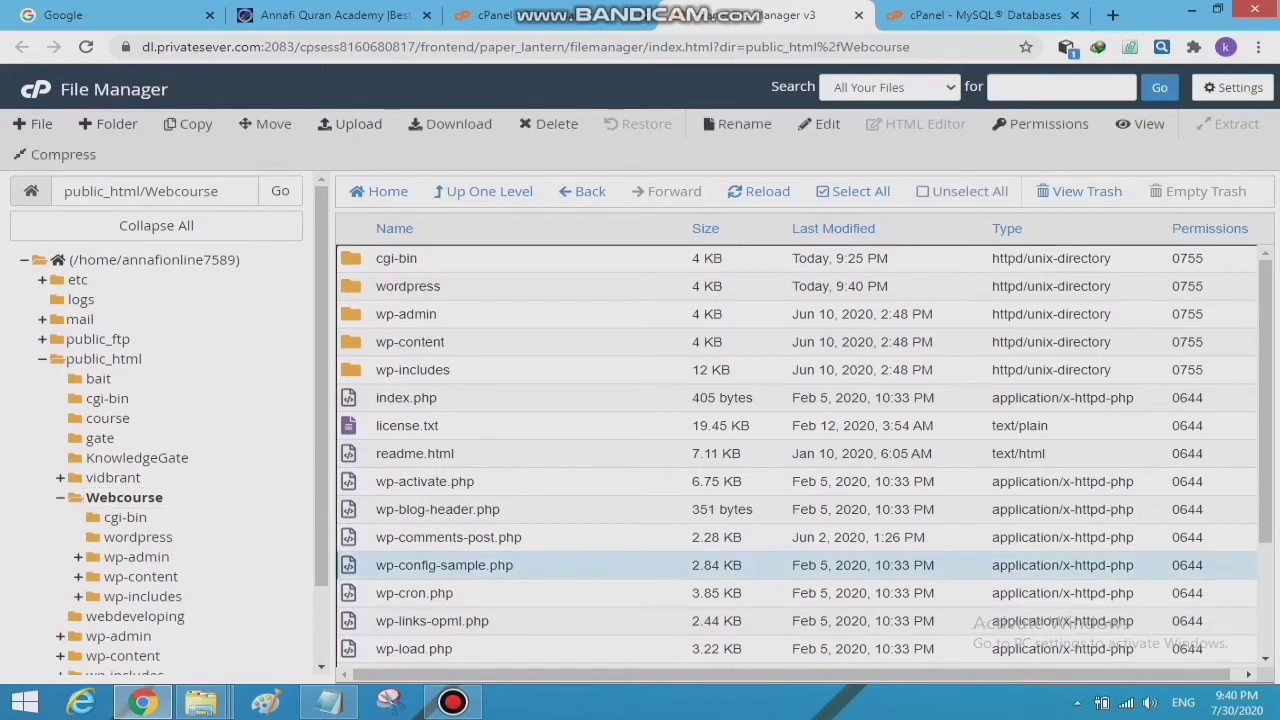
Step: Open wp-config-sample.php in the code editor and paste the database name into DB_NAME
right_click(464, 565)
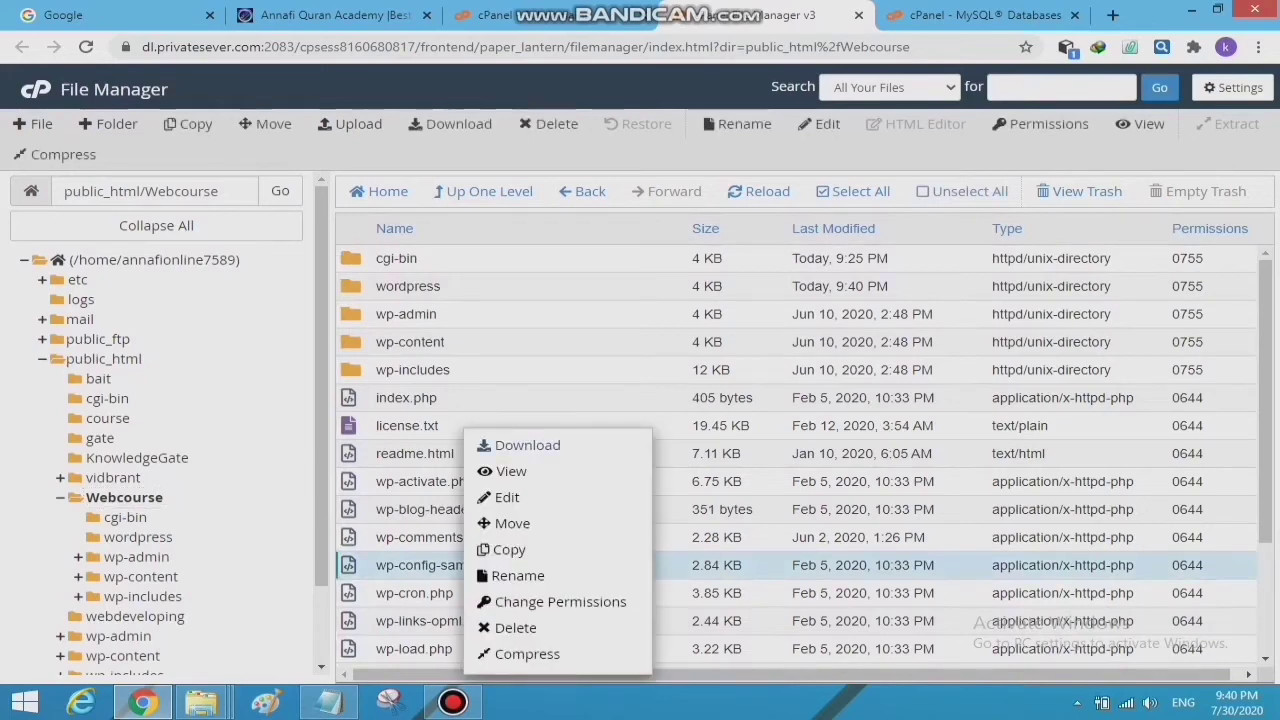
click(507, 497)
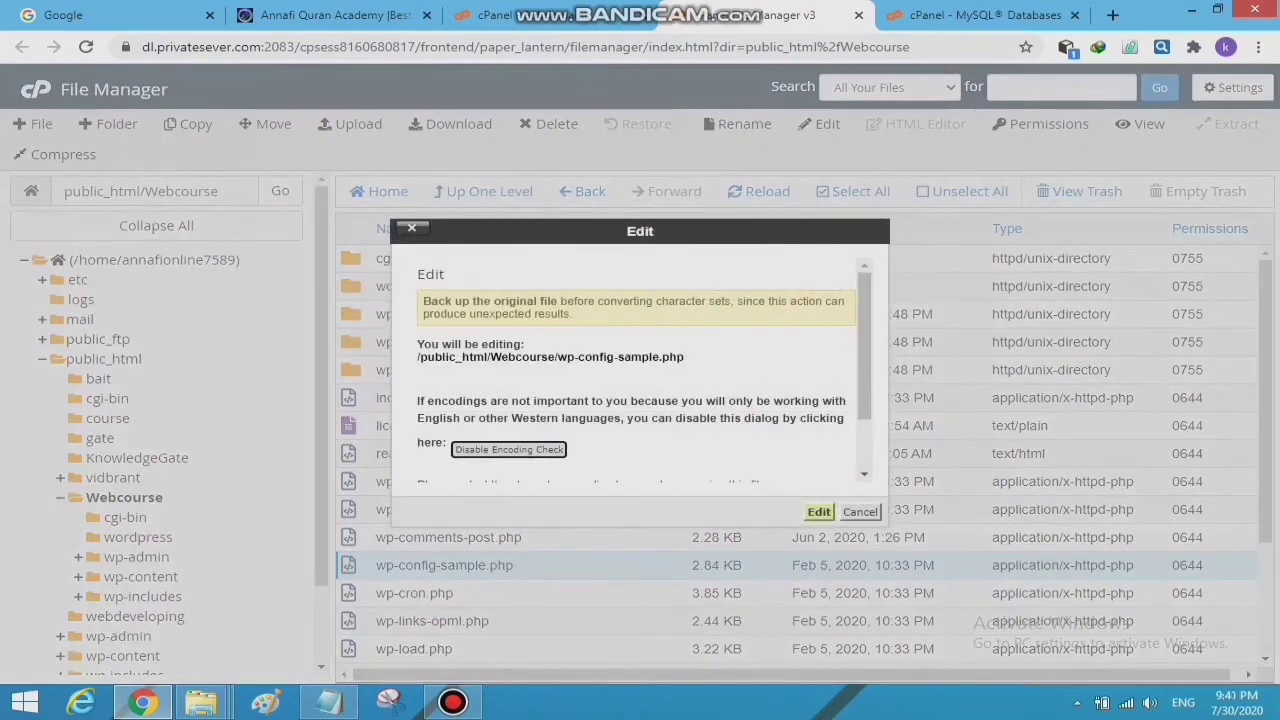
click(818, 511)
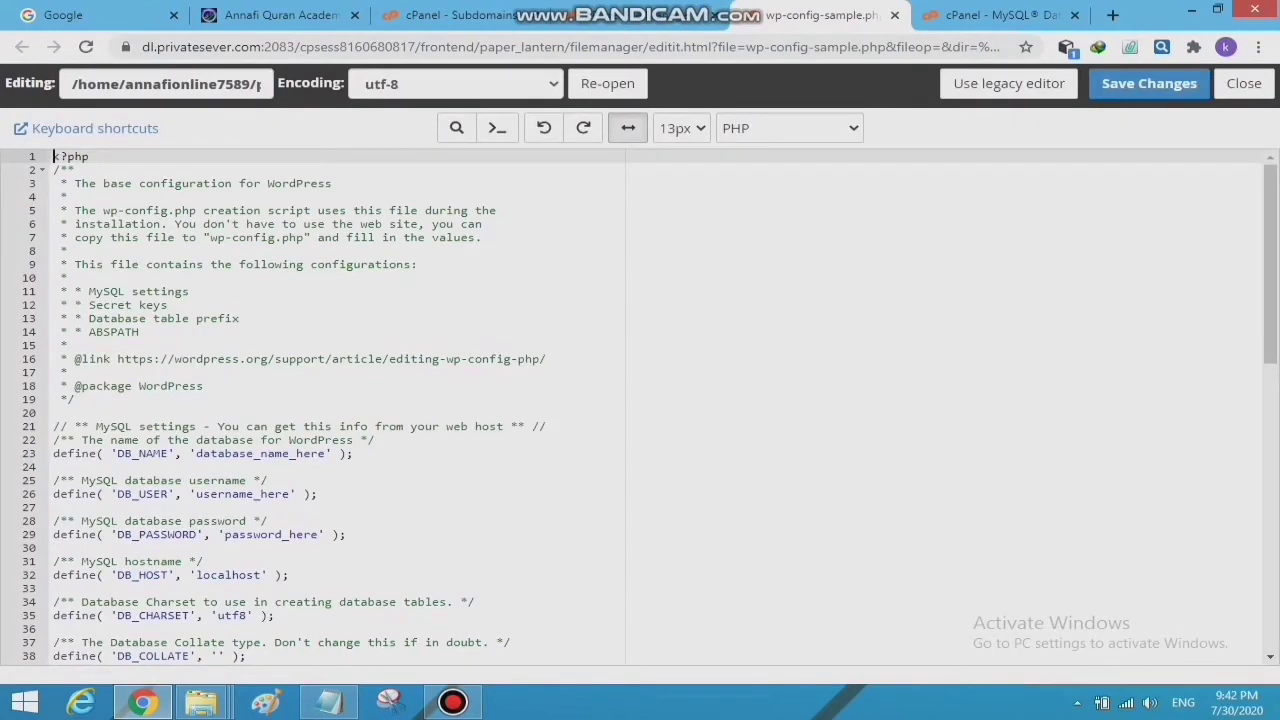
drag(330, 453, 196, 453)
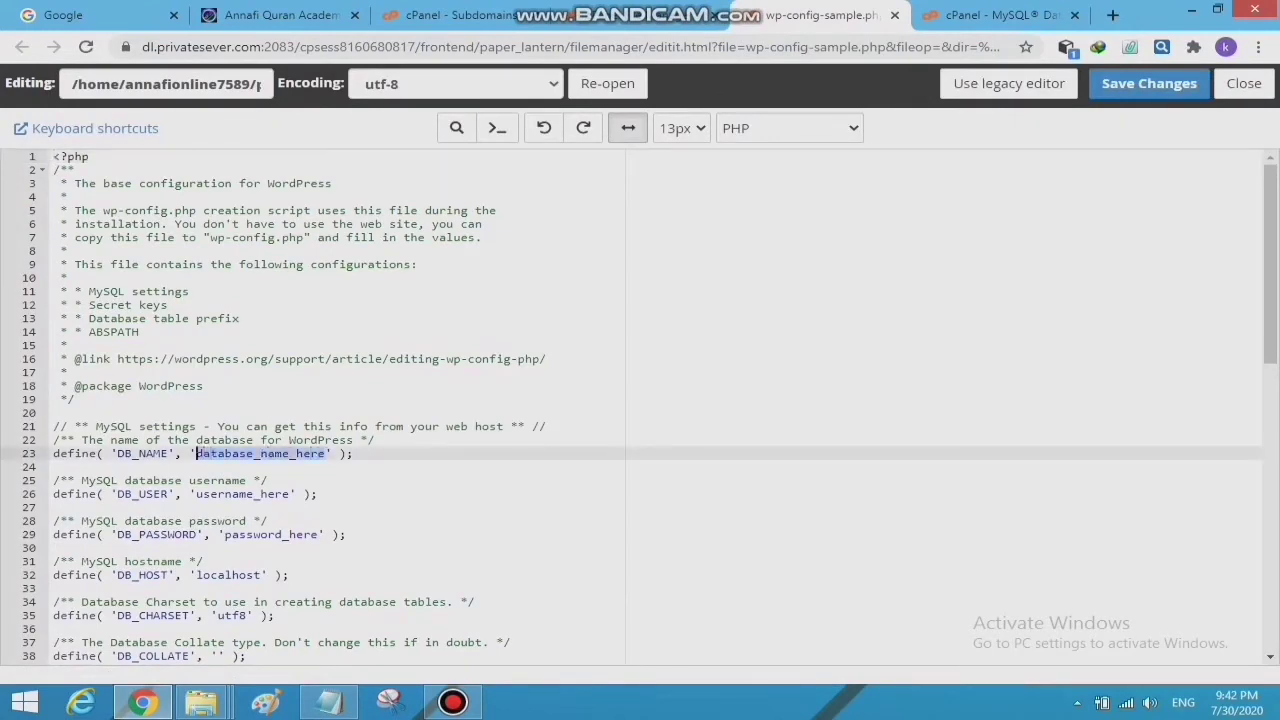
key(BackSpace)
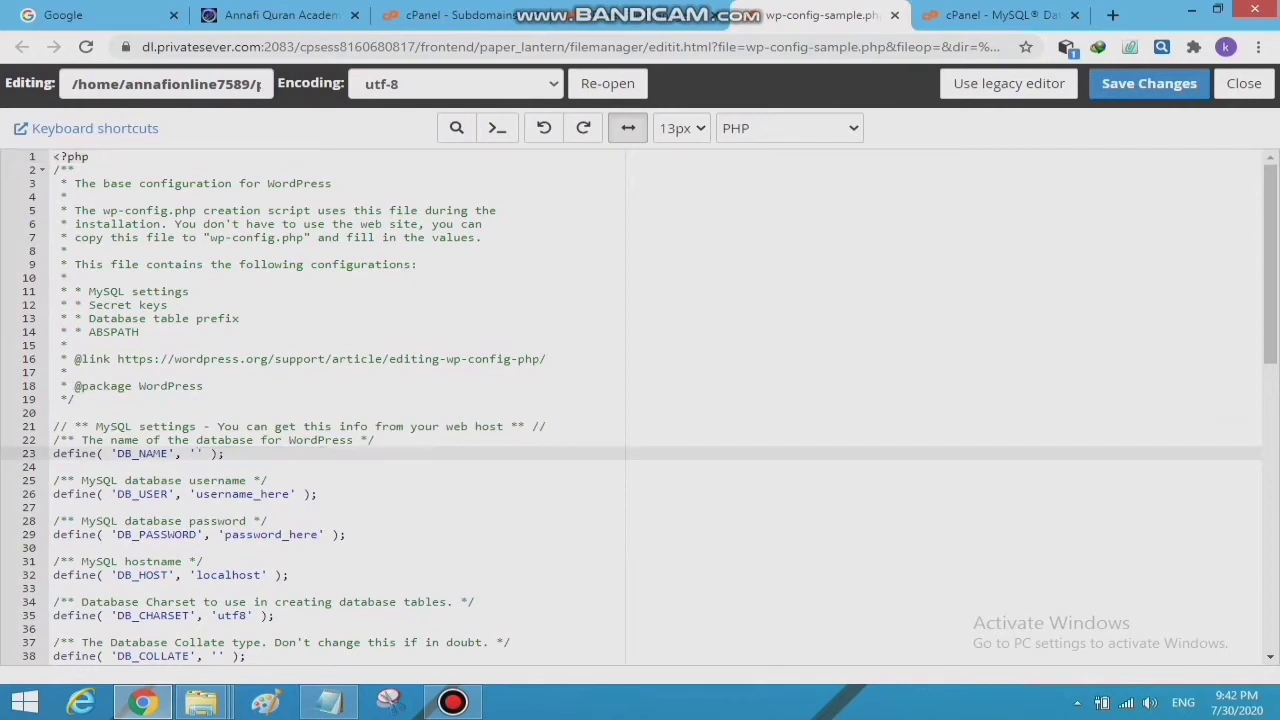
click(328, 702)
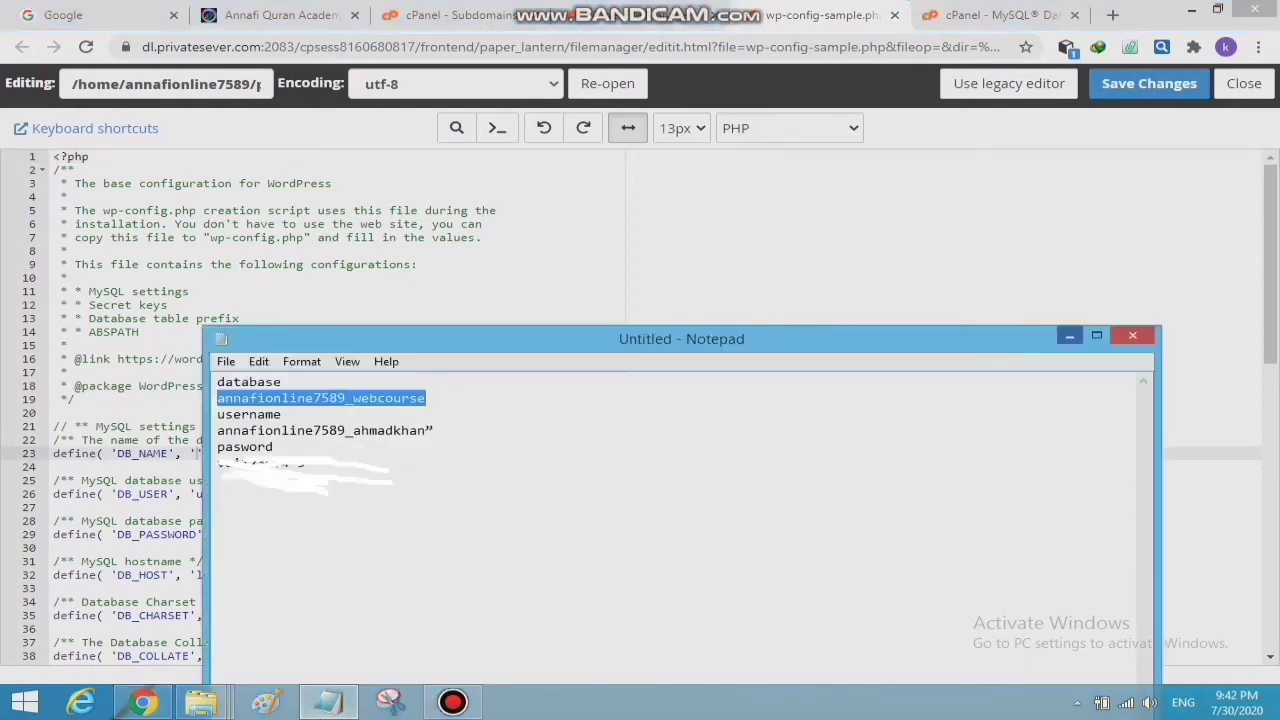
click(1069, 336)
key(ctrl+v)
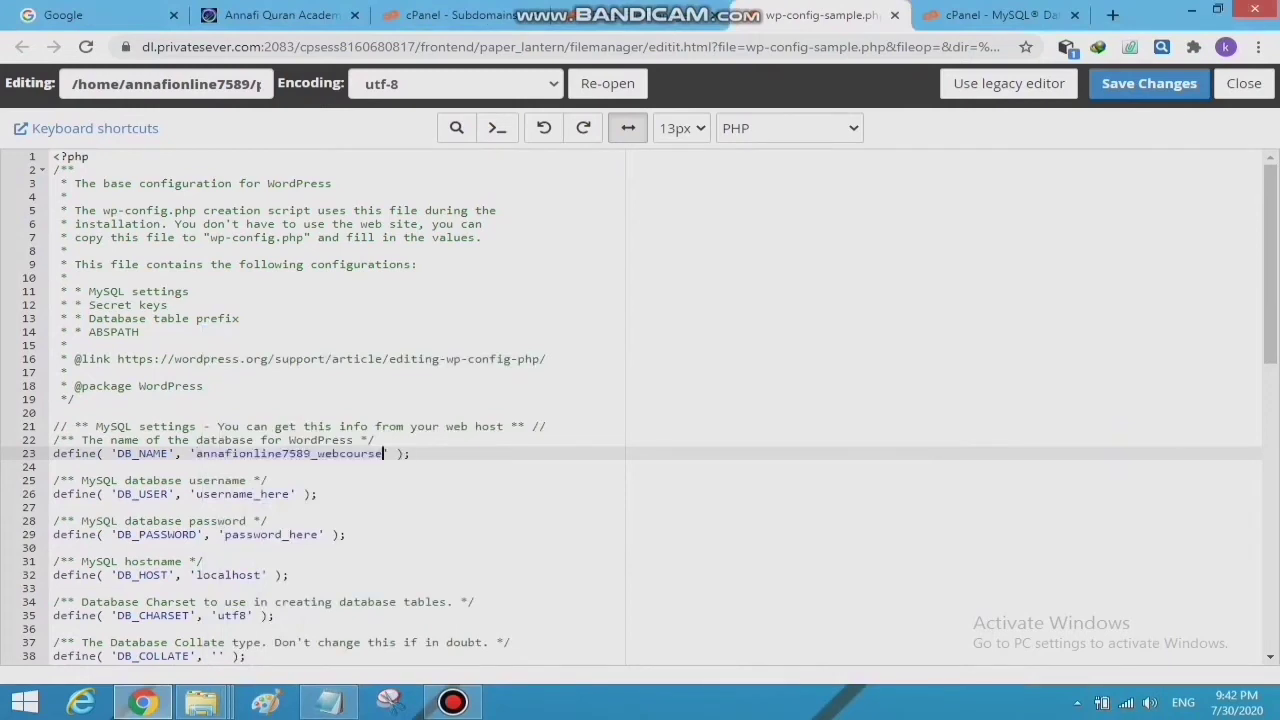
Step: Replace the username_here placeholder in DB_USER with the MySQL username from the notes
double_click(288, 494)
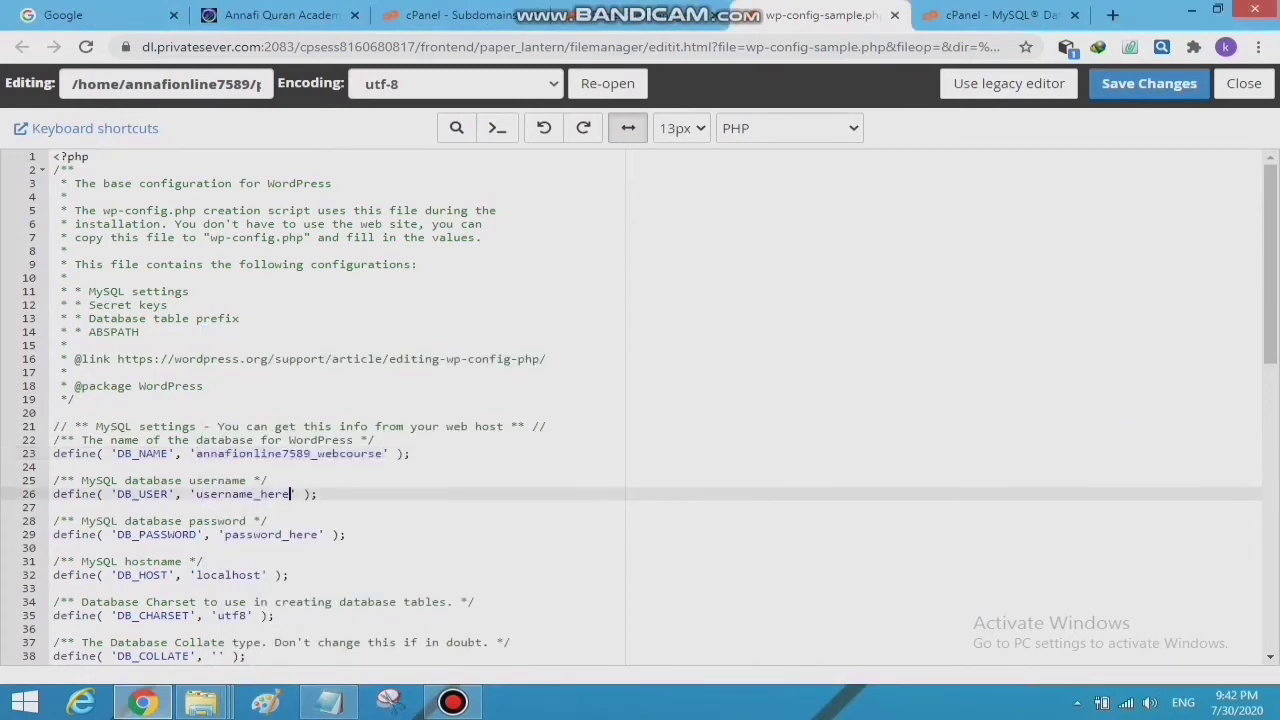
key(BackSpace)
click(329, 702)
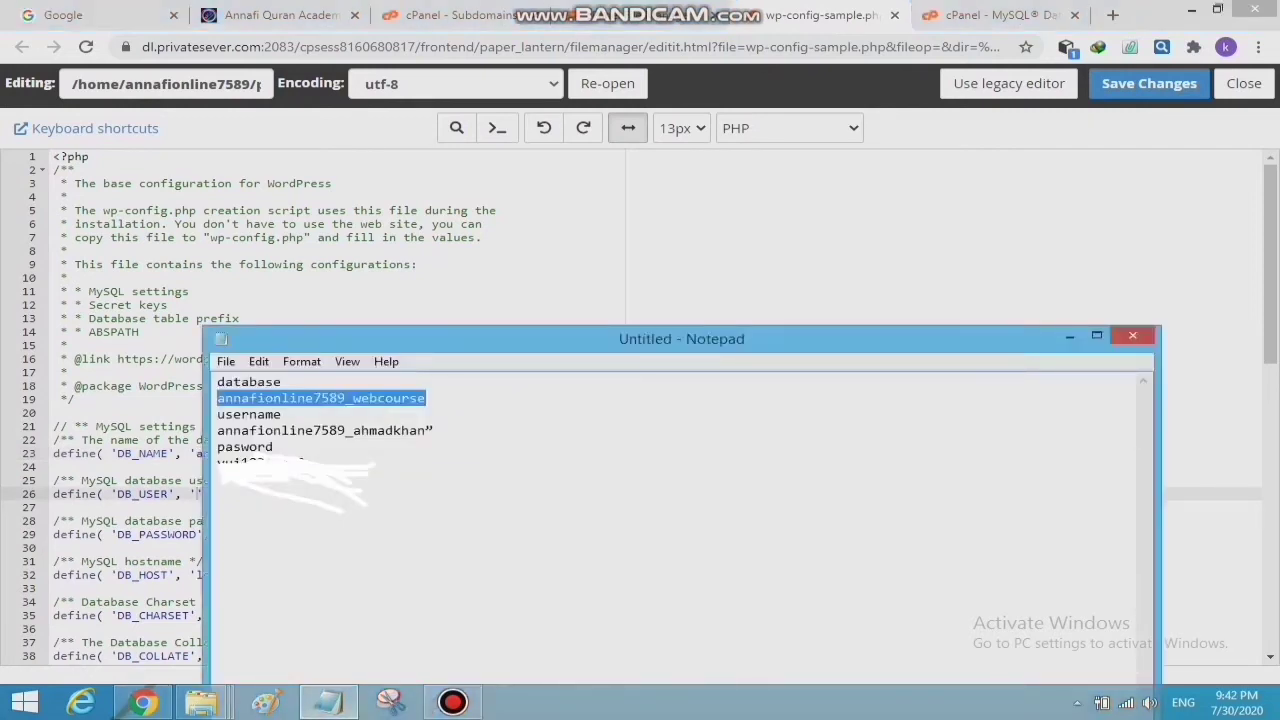
drag(428, 430, 217, 431)
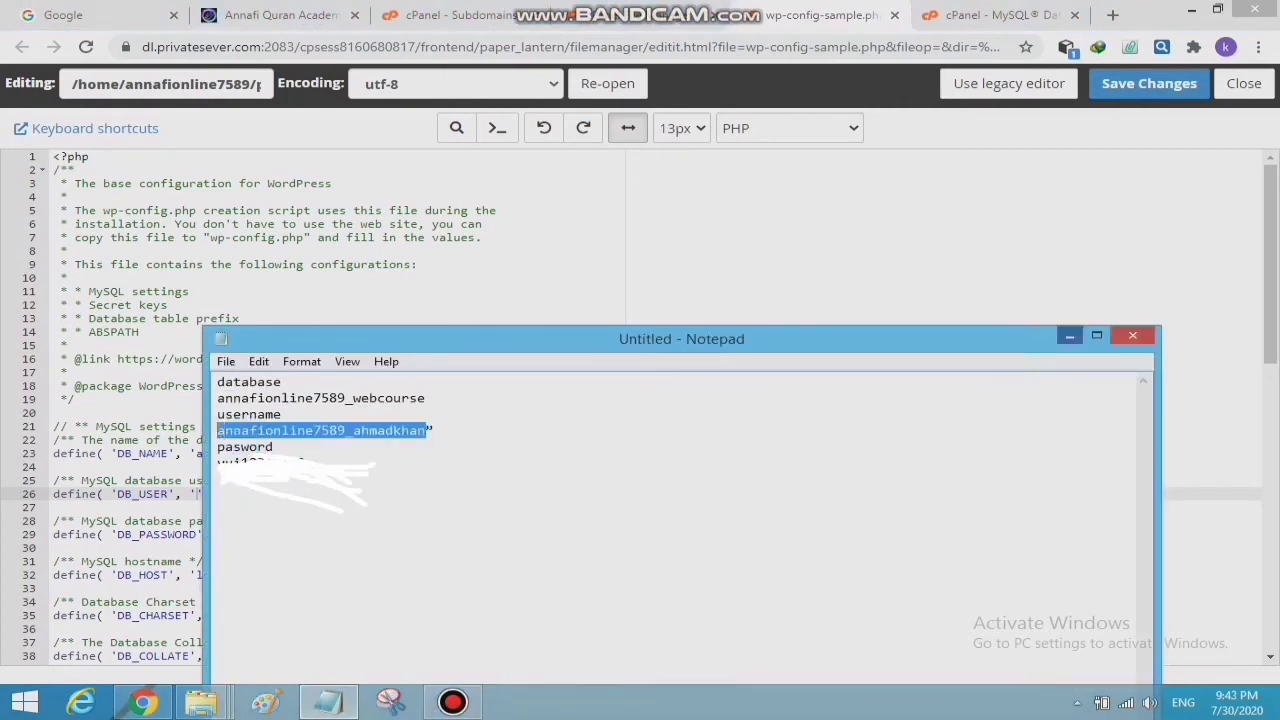
click(1069, 336)
key(ctrl+v)
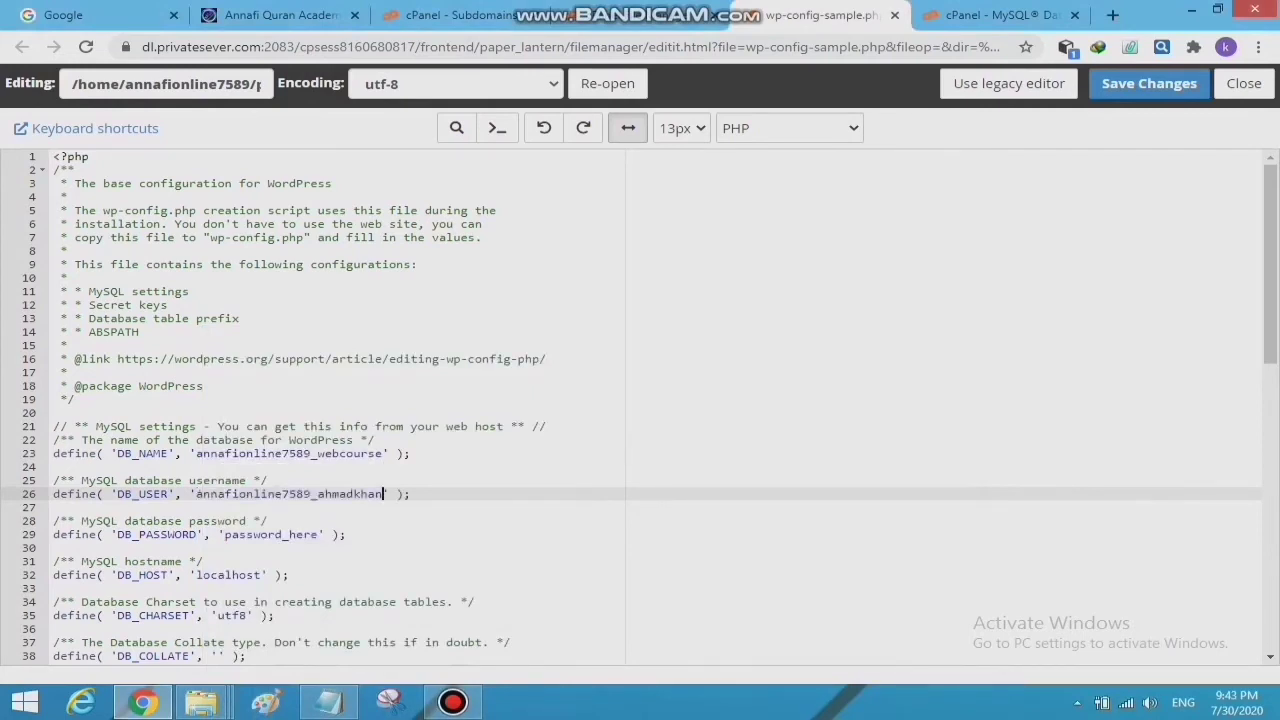
Step: Put the database password into DB_PASSWORD, save the file and close the editor
drag(319, 534, 225, 534)
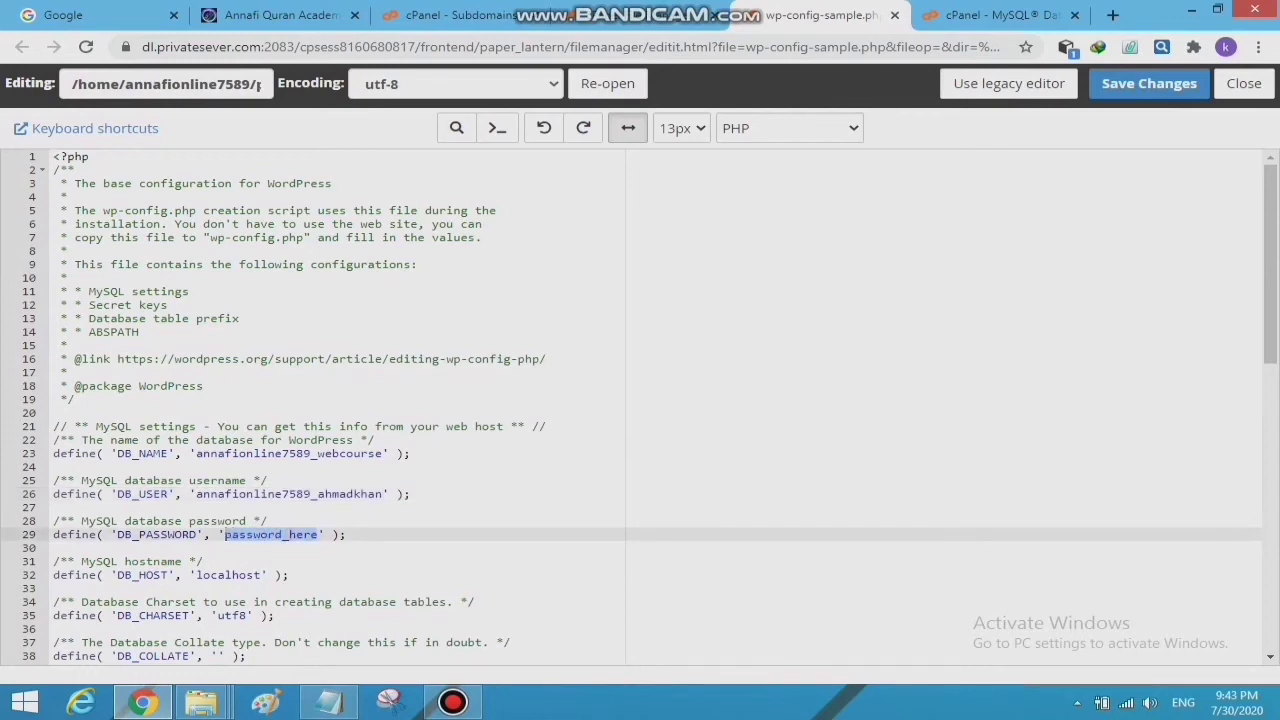
key(BackSpace)
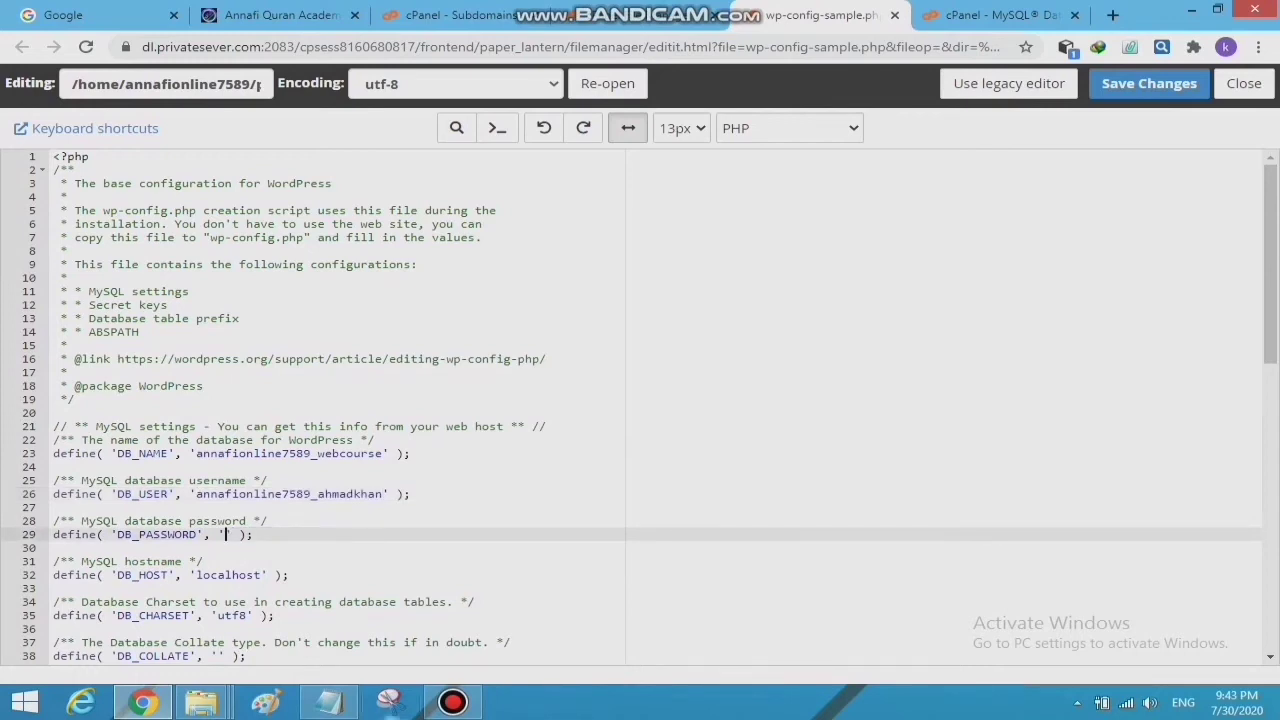
click(328, 702)
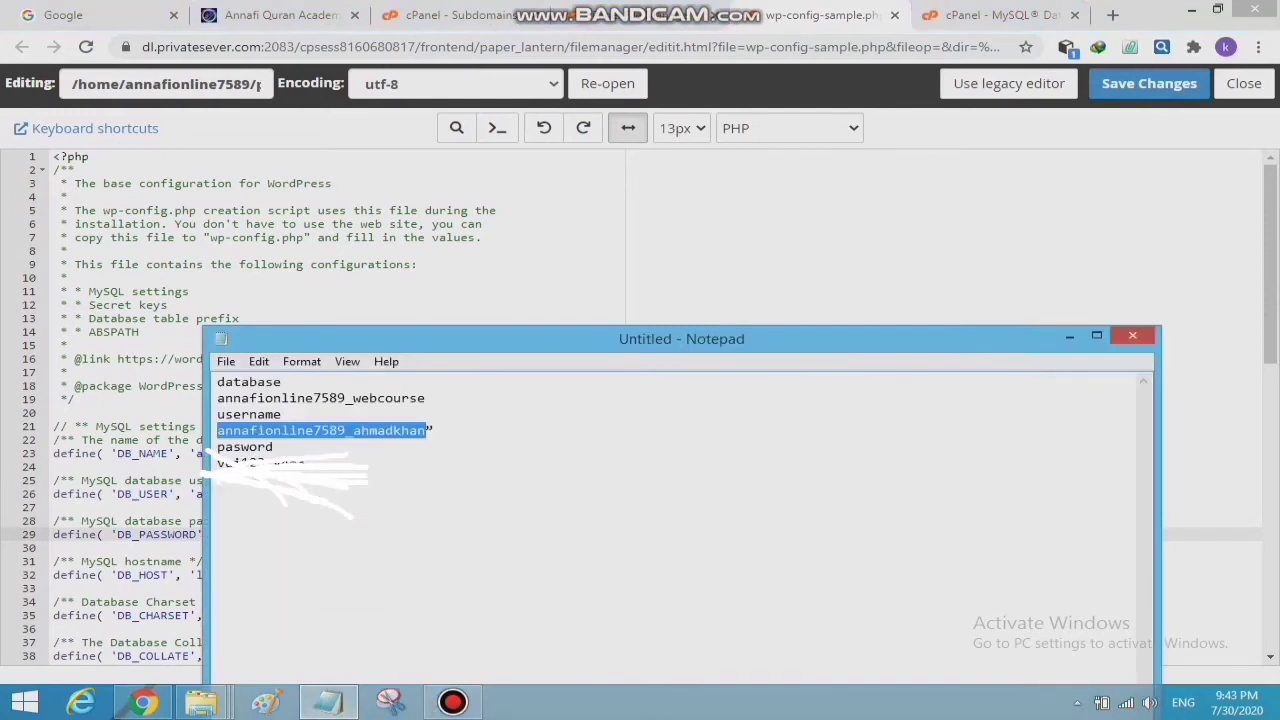
click(306, 464)
drag(306, 464, 218, 464)
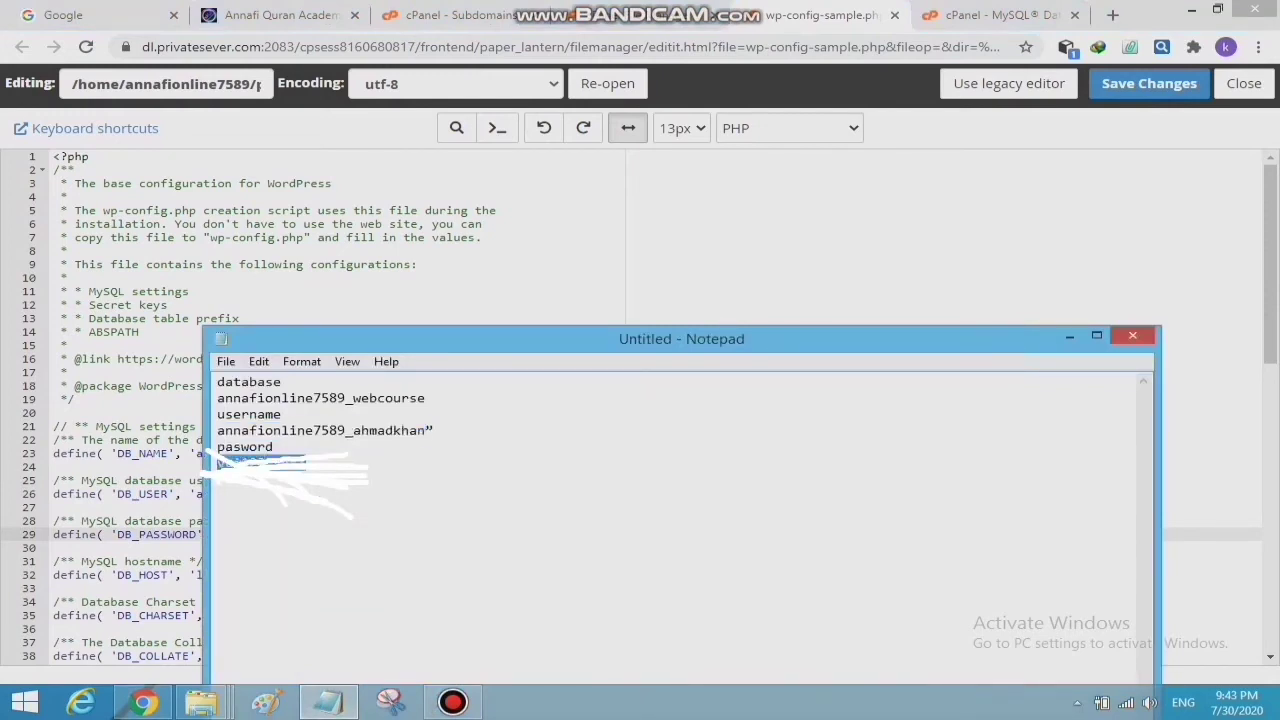
click(1069, 337)
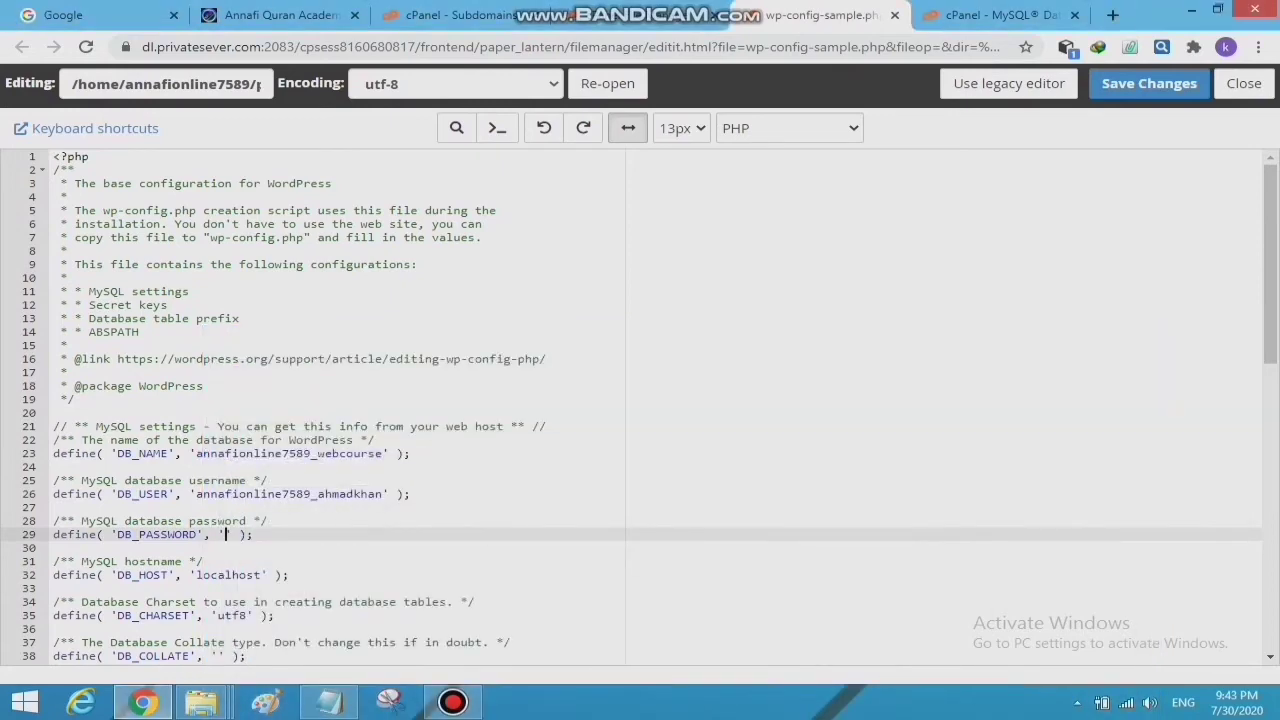
key(ctrl+v)
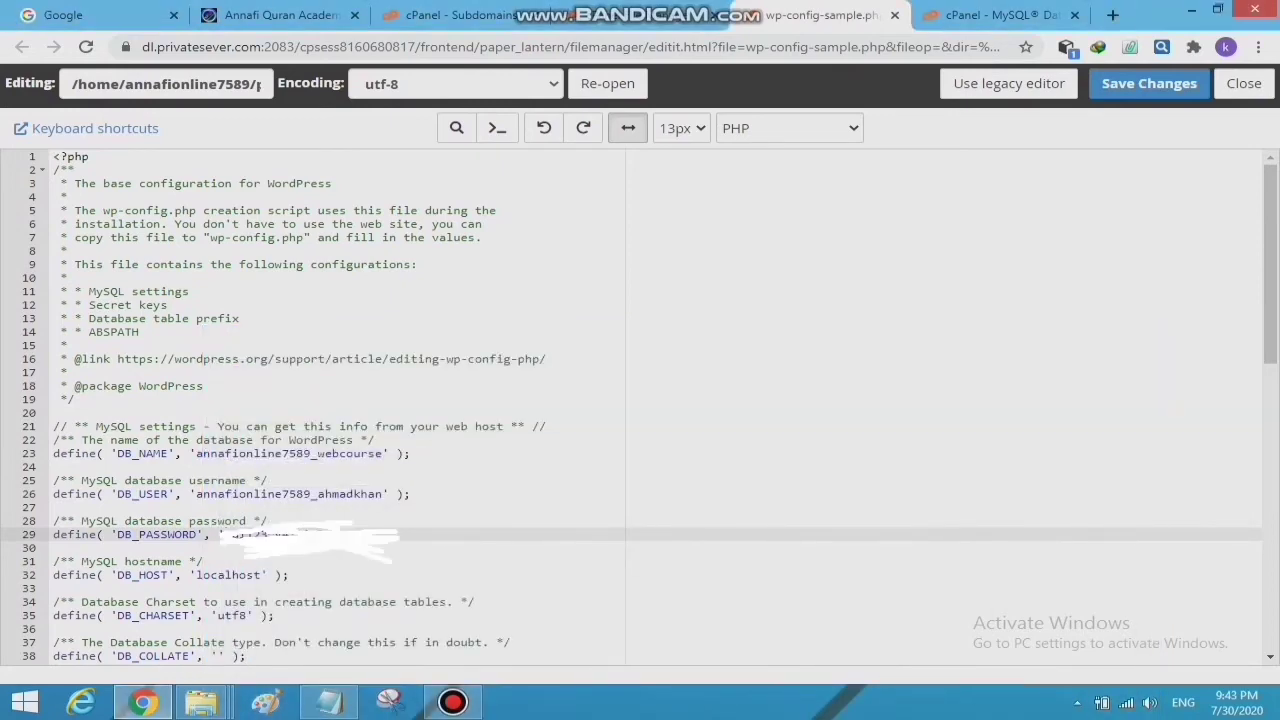
click(1149, 83)
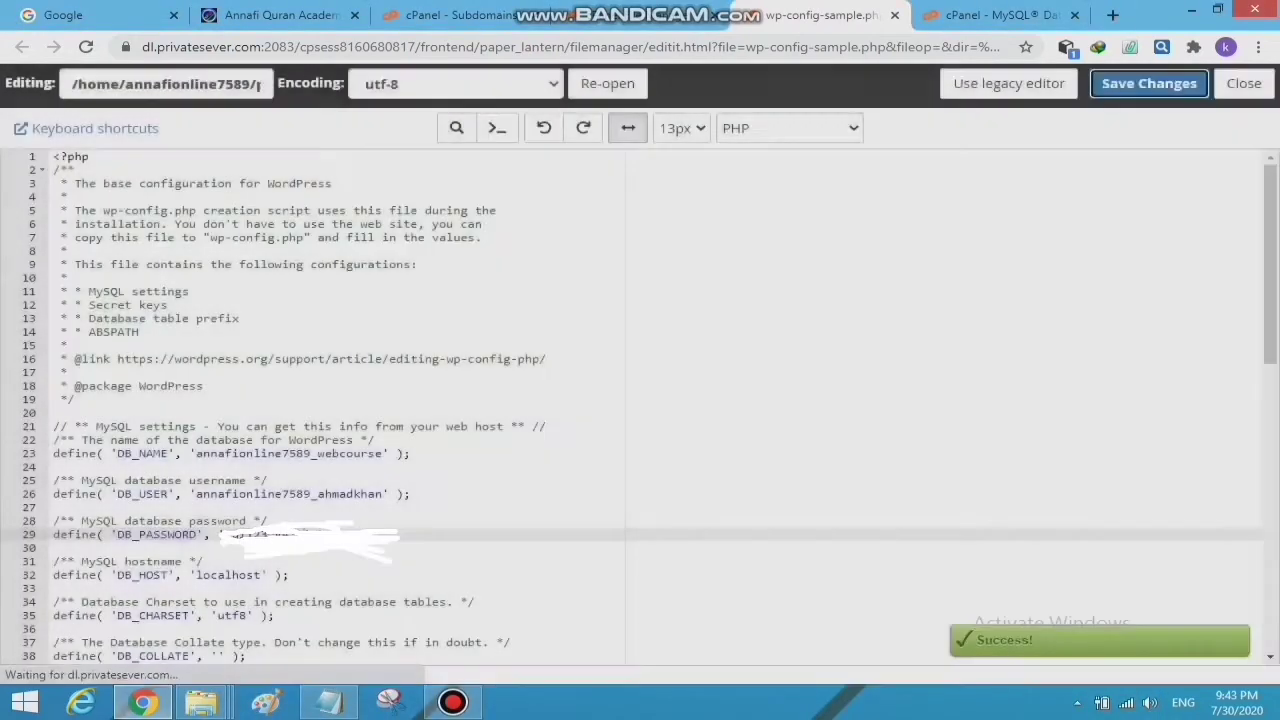
click(1244, 83)
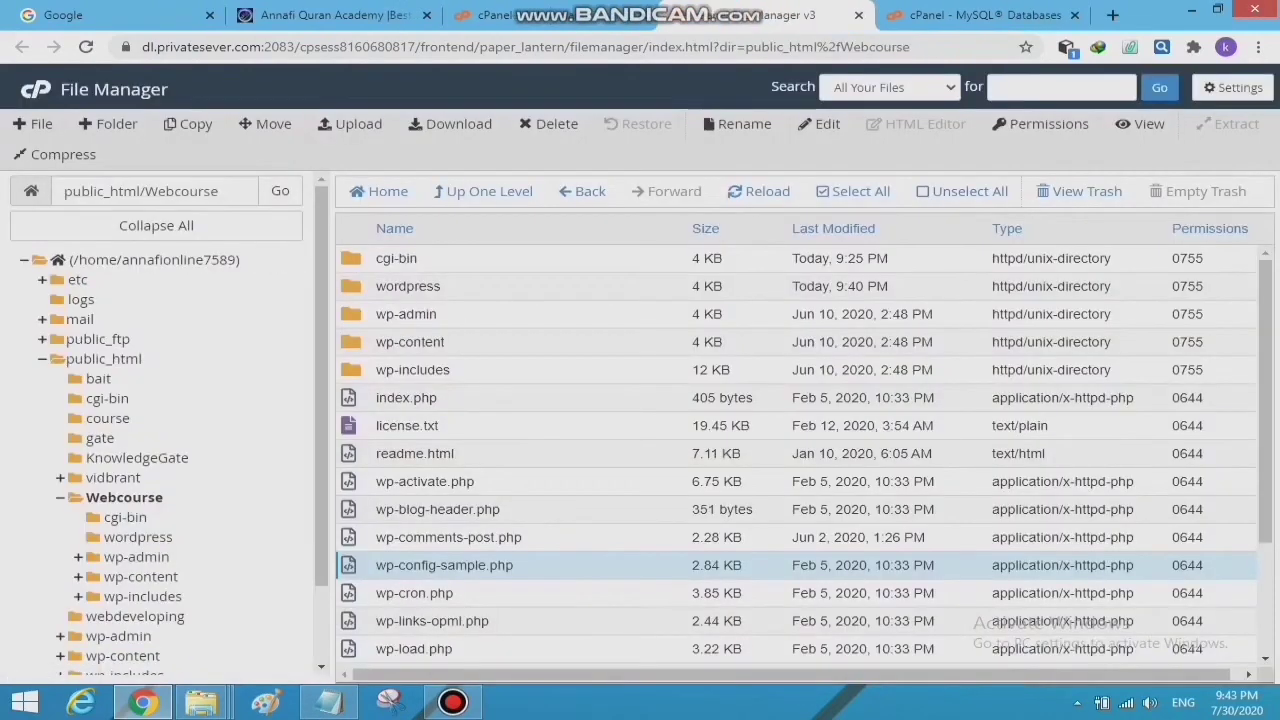
Step: Rename wp-config-sample.php to wp-config.php in the Webcourse folder
right_click(467, 565)
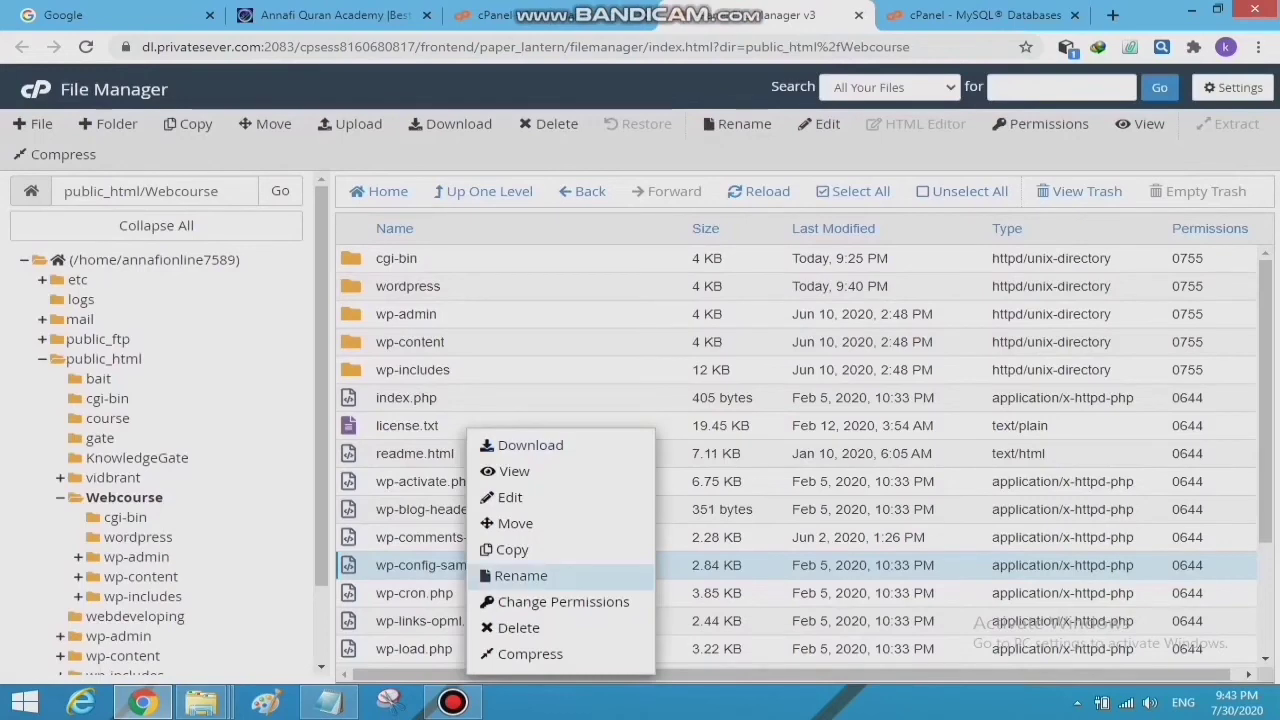
click(520, 575)
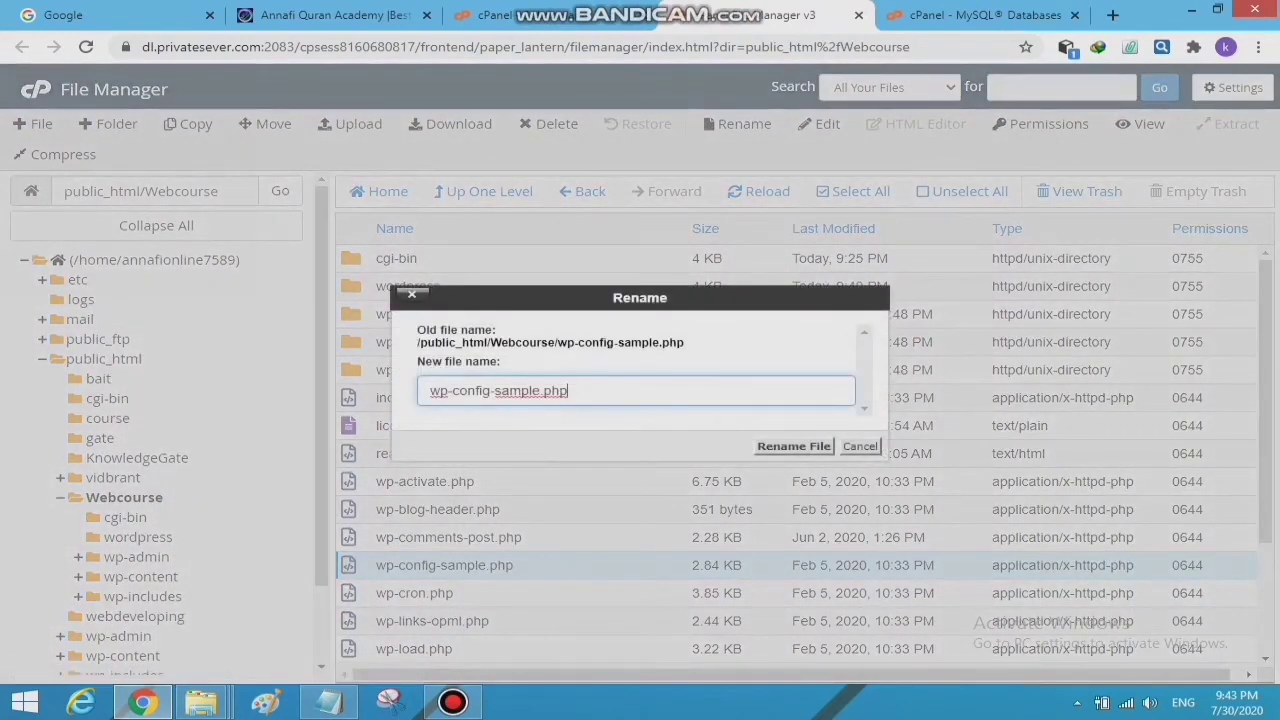
key(BackSpace)
key(BackSpace)
key(BackSpace)
key(BackSpace)
key(BackSpace)
key(BackSpace)
key(BackSpace)
key(Return)
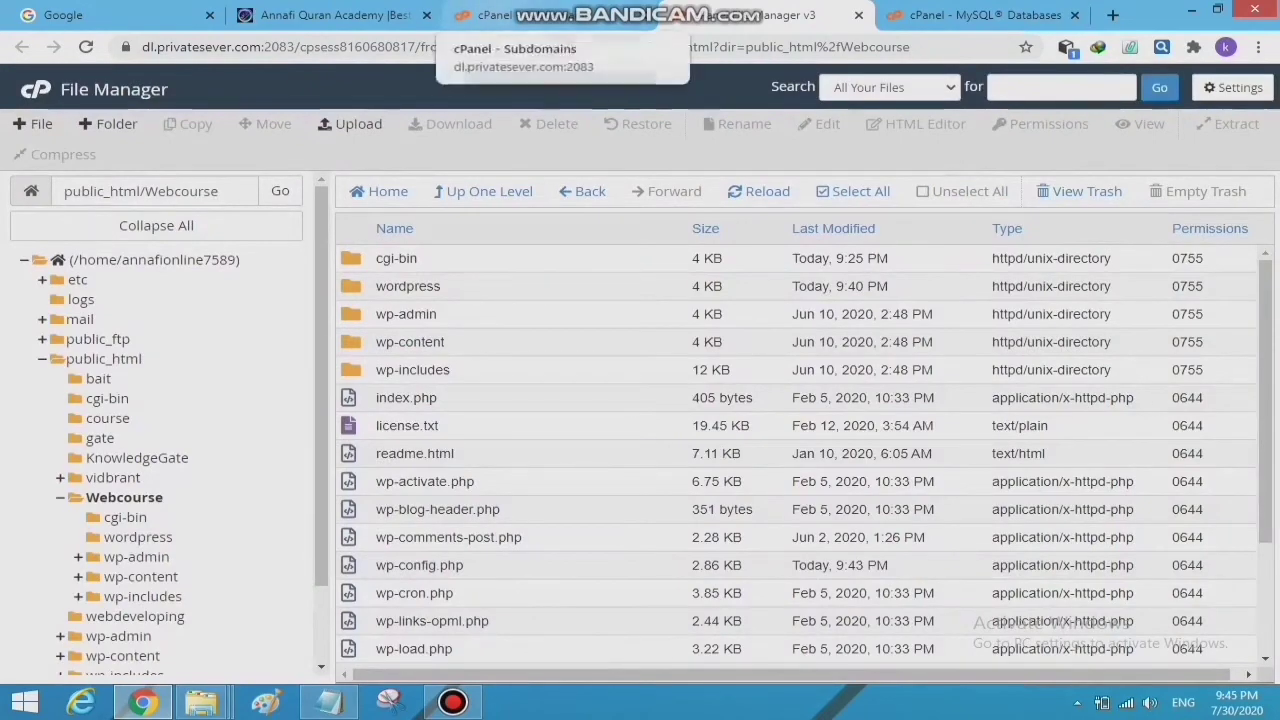
Step: Open the webcourse subdomain's address from the Subdomains list to reach the WordPress installer
click(490, 16)
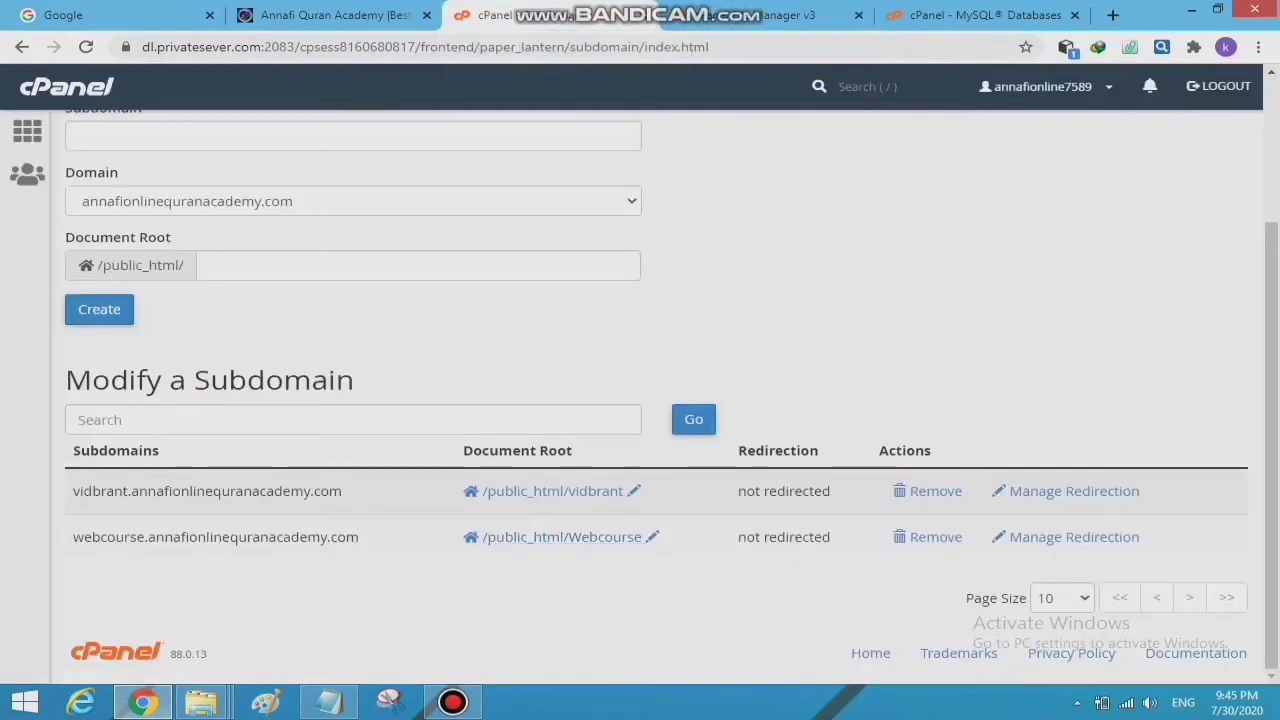
drag(358, 537, 73, 537)
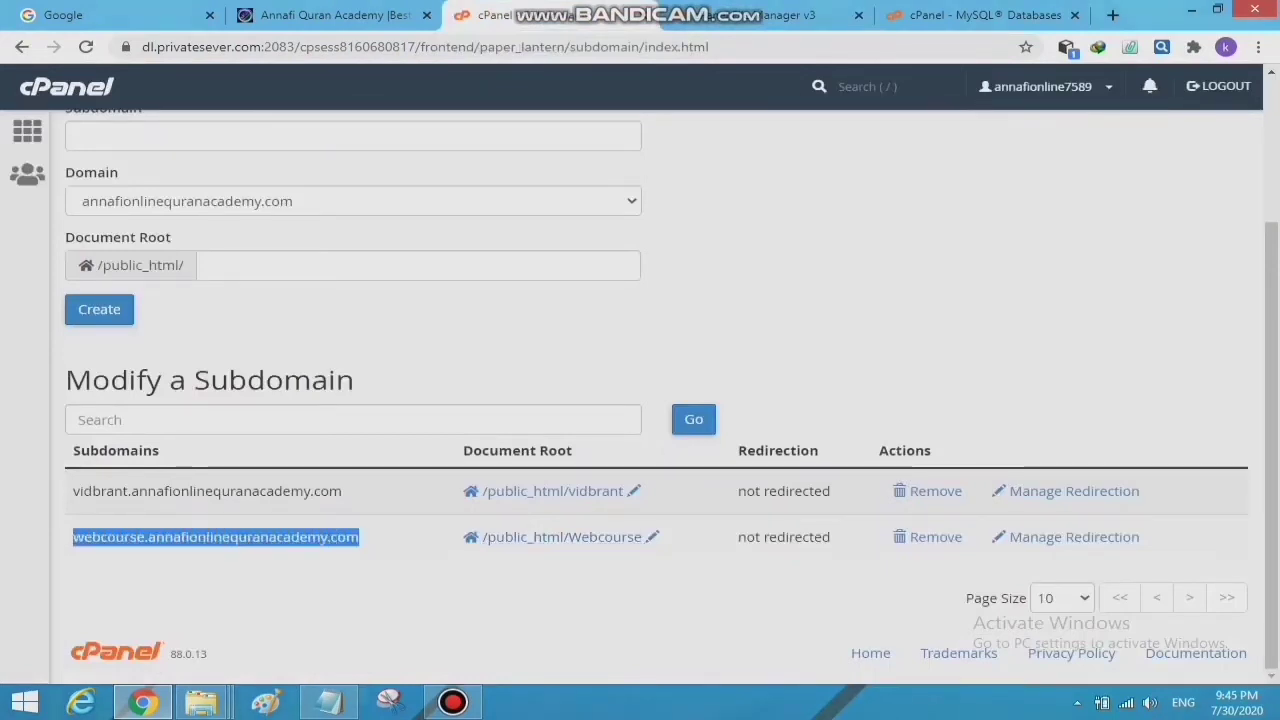
right_click(86, 538)
click(200, 569)
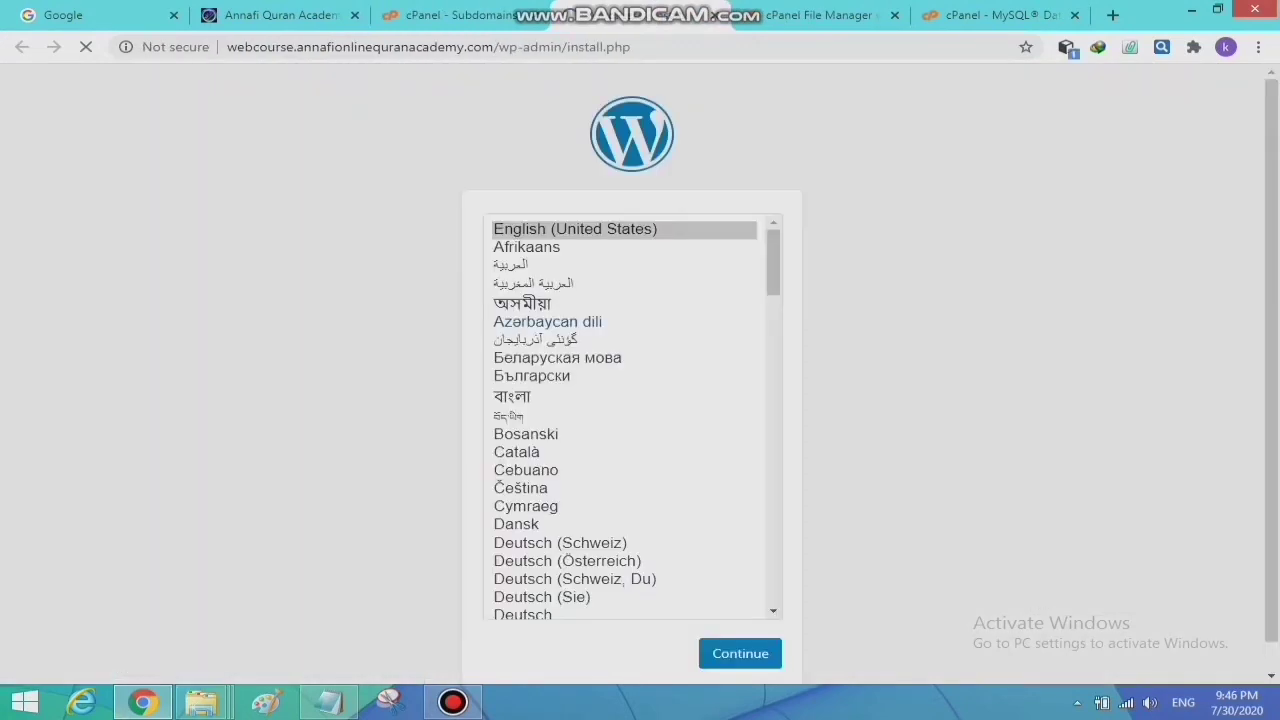
Step: Continue in English (United States) and set the site title to KnowledgeGate
click(774, 660)
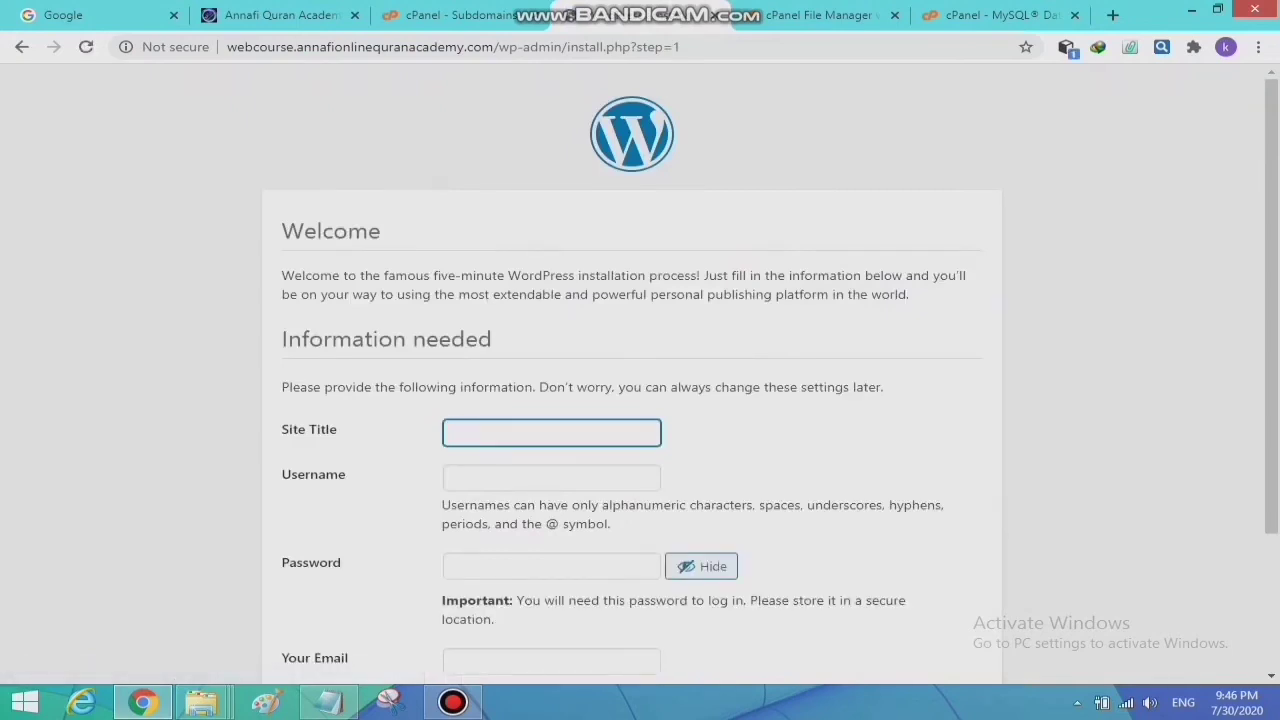
text(Know)
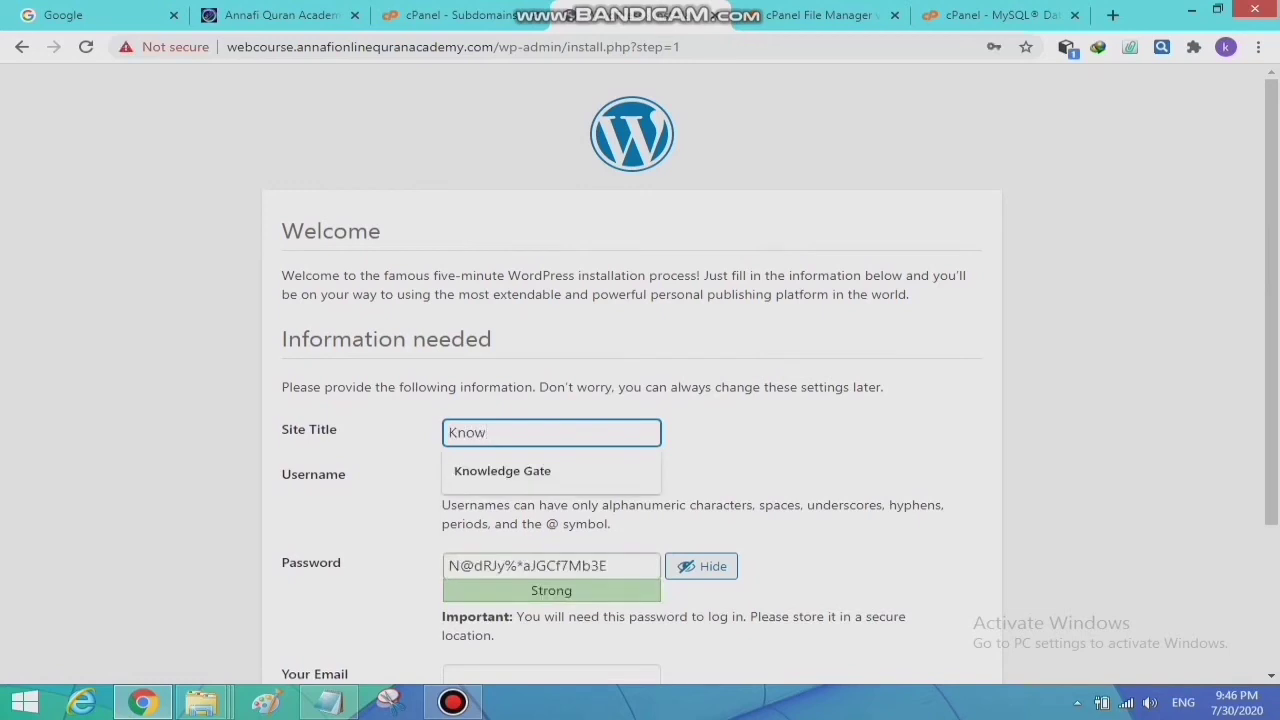
key(Down)
key(Return)
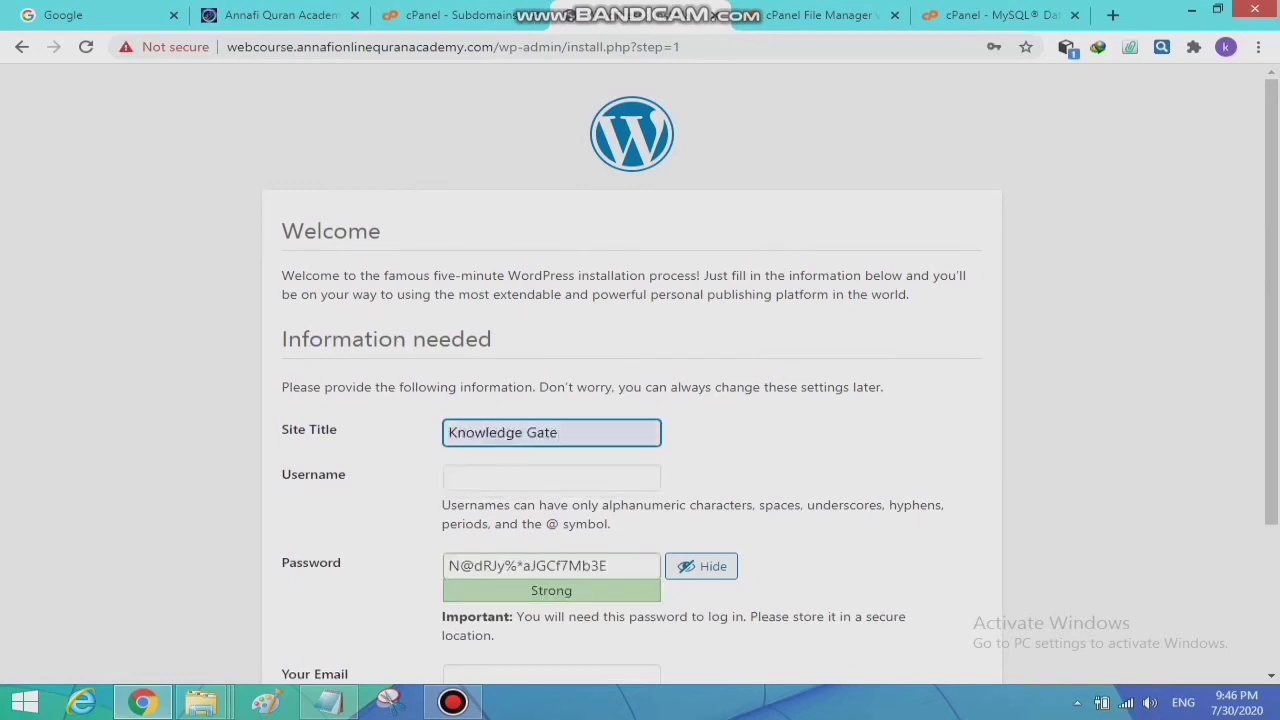
key(BackSpace)
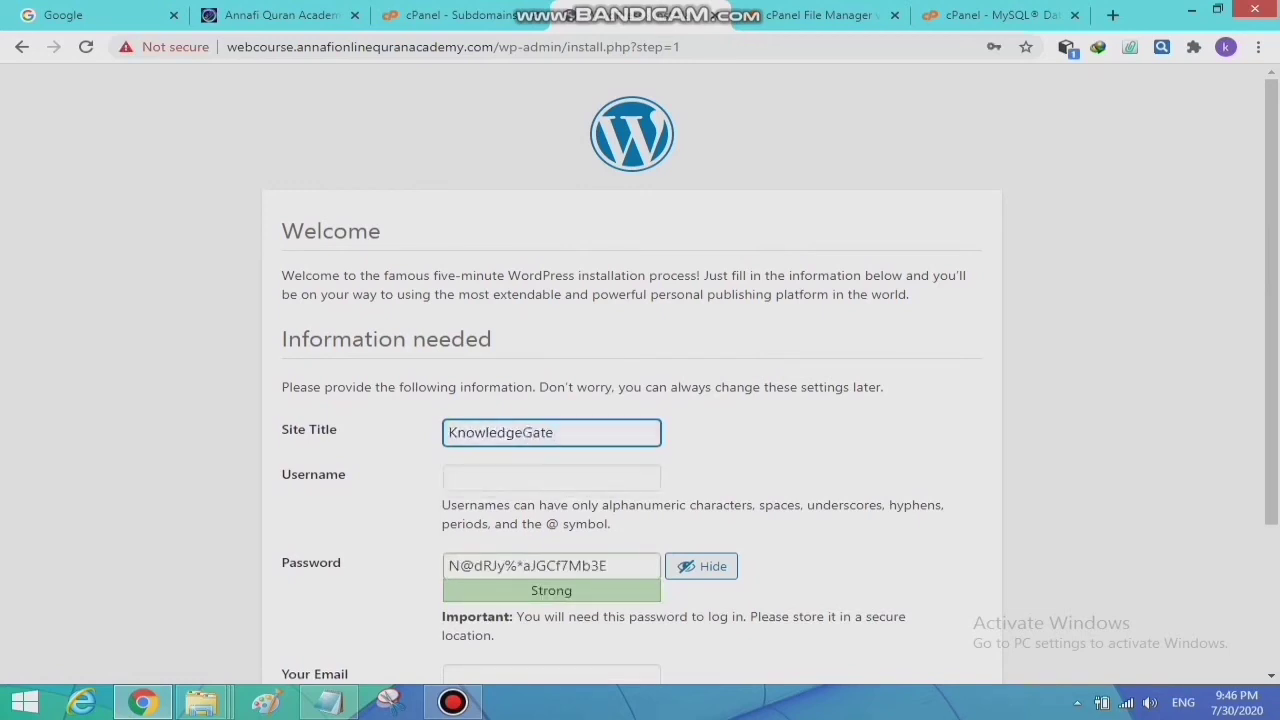
Step: Enter the admin's e-mail address as the username and clear the generated password
click(551, 478)
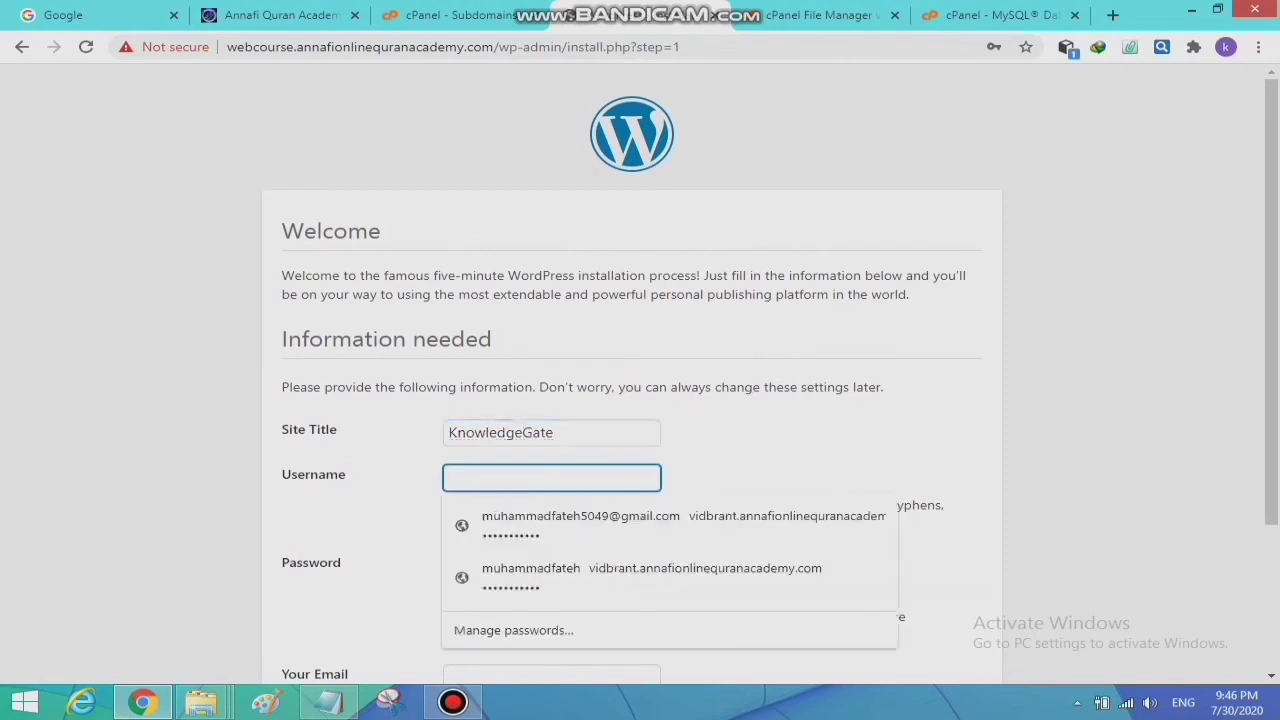
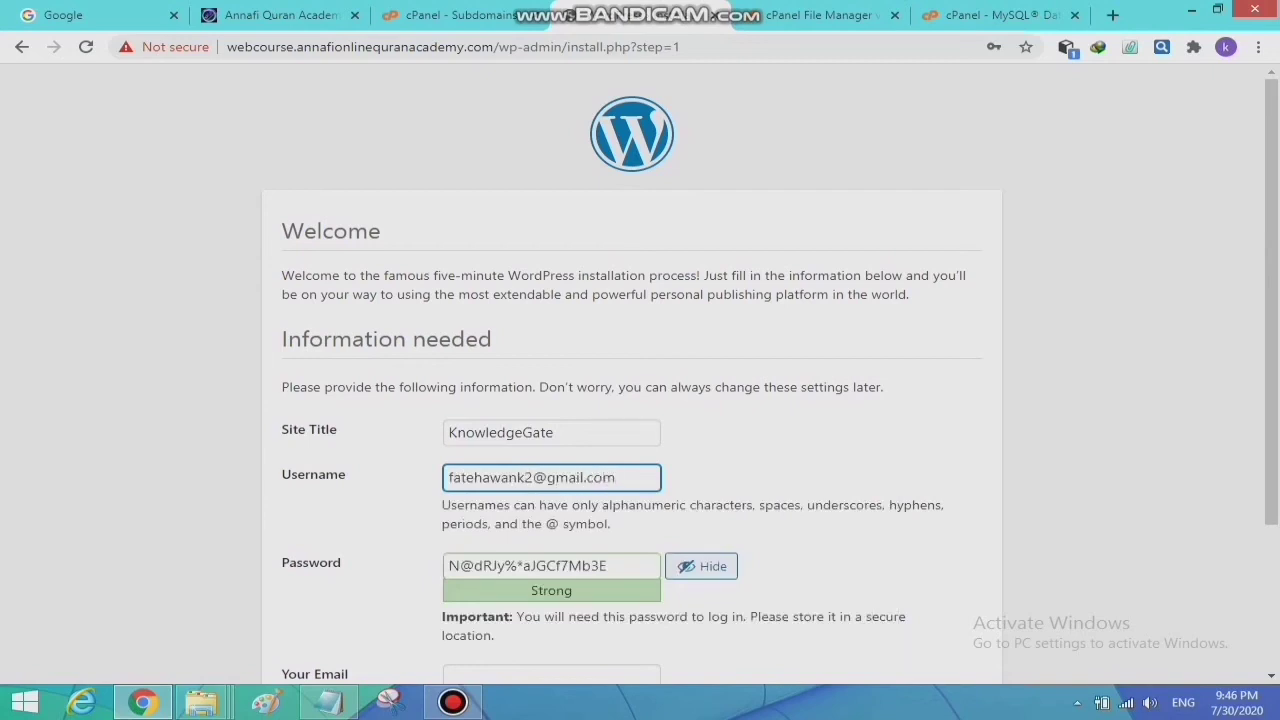
key(Tab)
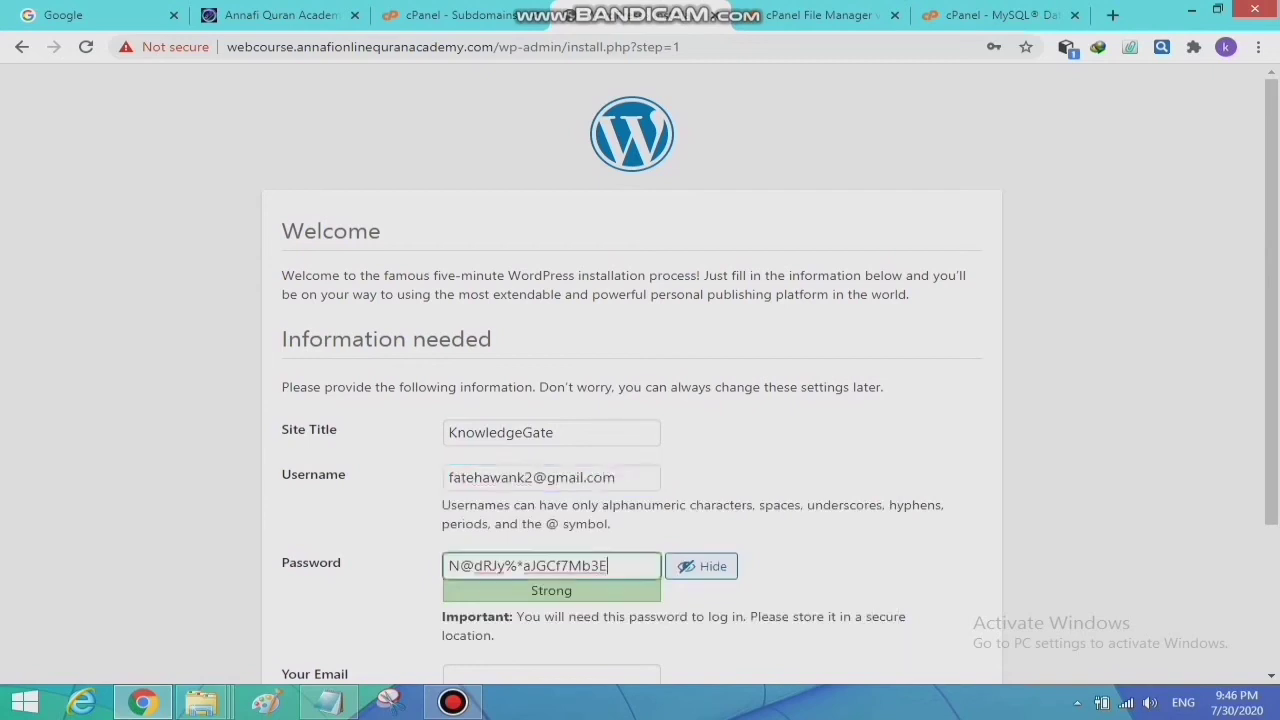
key(BackSpace)
key(BackSpace)
key(BackSpace)
key(BackSpace)
key(BackSpace)
key(BackSpace)
key(BackSpace)
key(BackSpace)
key(BackSpace)
key(BackSpace)
key(BackSpace)
key(BackSpace)
key(BackSpace)
key(BackSpace)
key(BackSpace)
key(BackSpace)
key(BackSpace)
key(BackSpace)
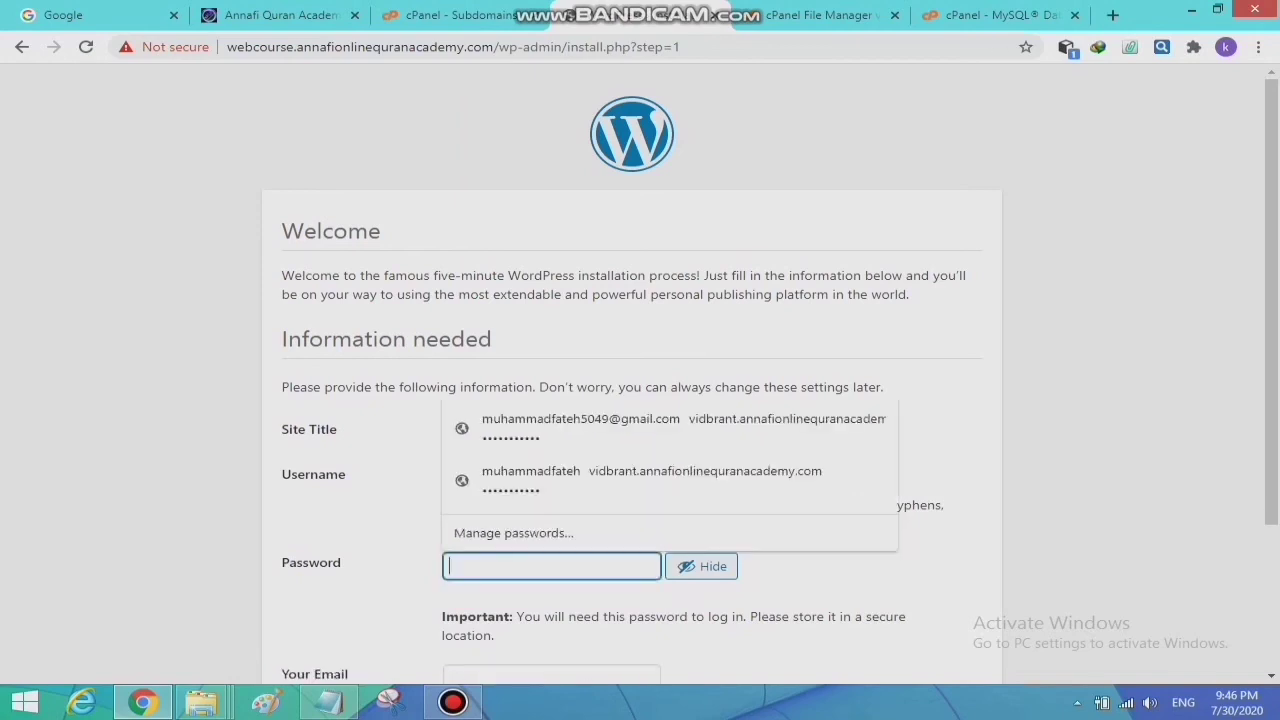
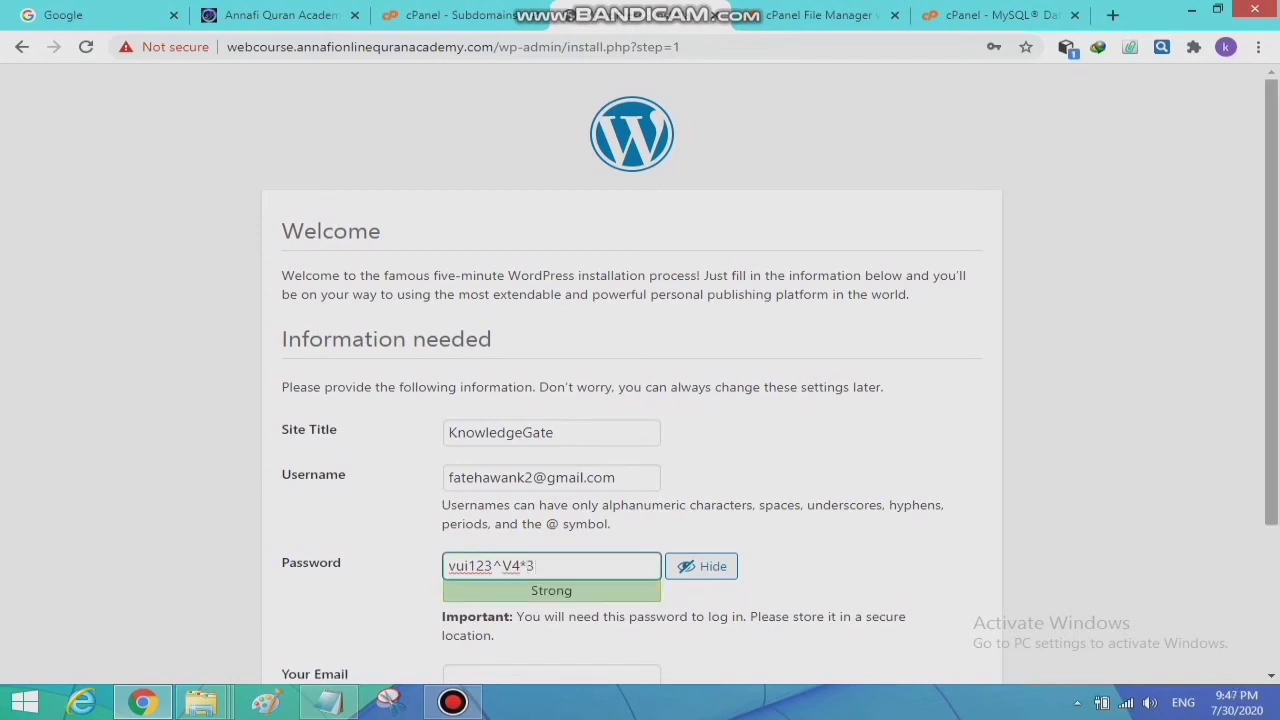
Step: Enter a custom admin password, fill in the admin e-mail from autofill, and install WordPress
scroll(640, 380, down, 1)
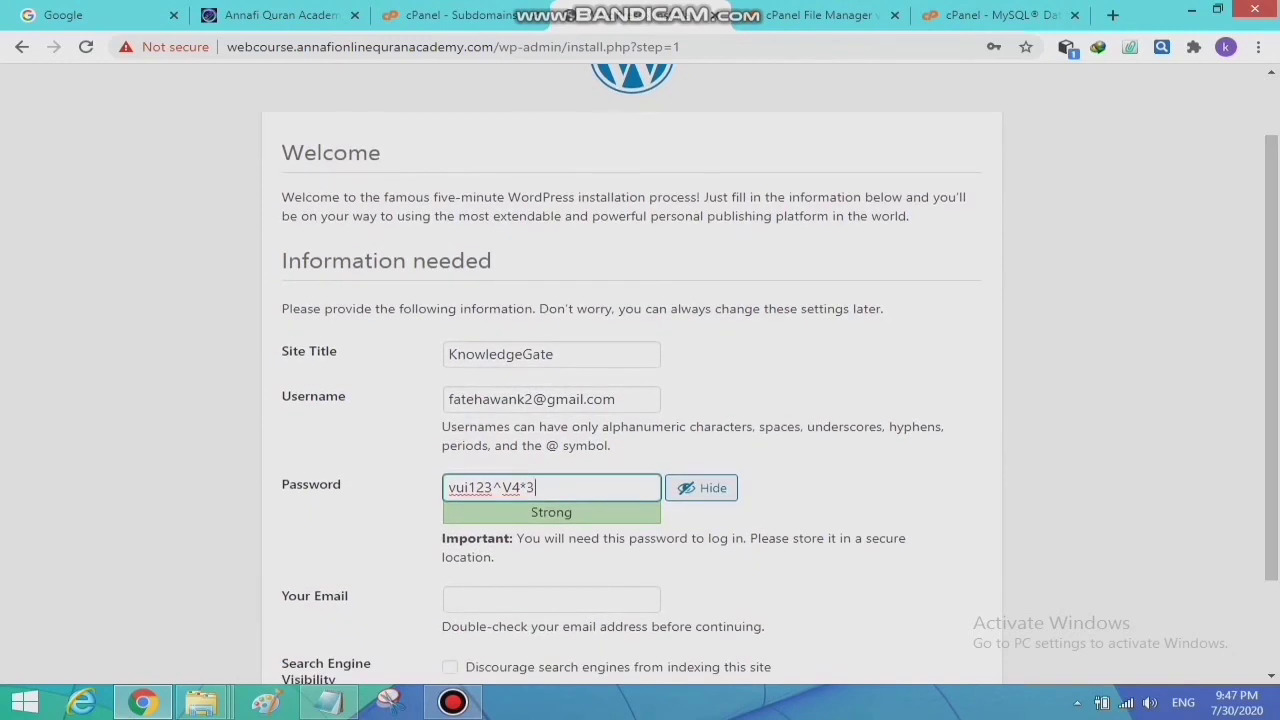
click(551, 600)
key(Down)
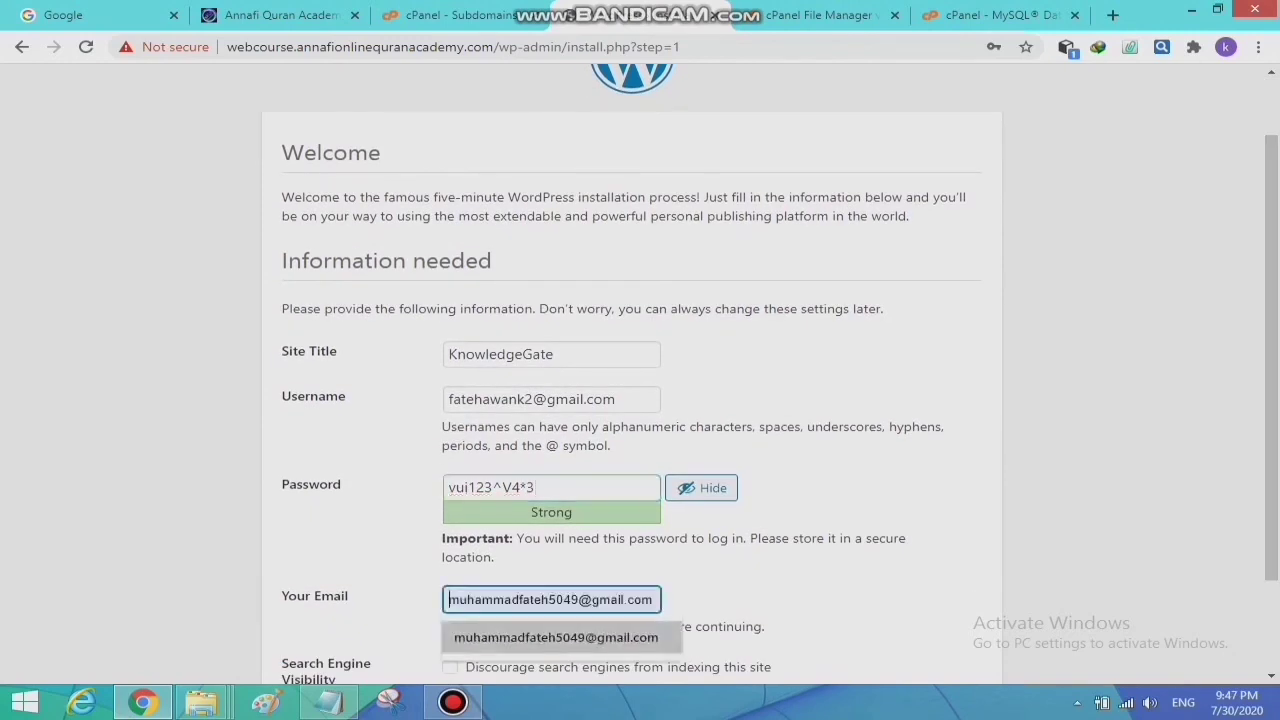
key(Return)
scroll(640, 380, down, 2)
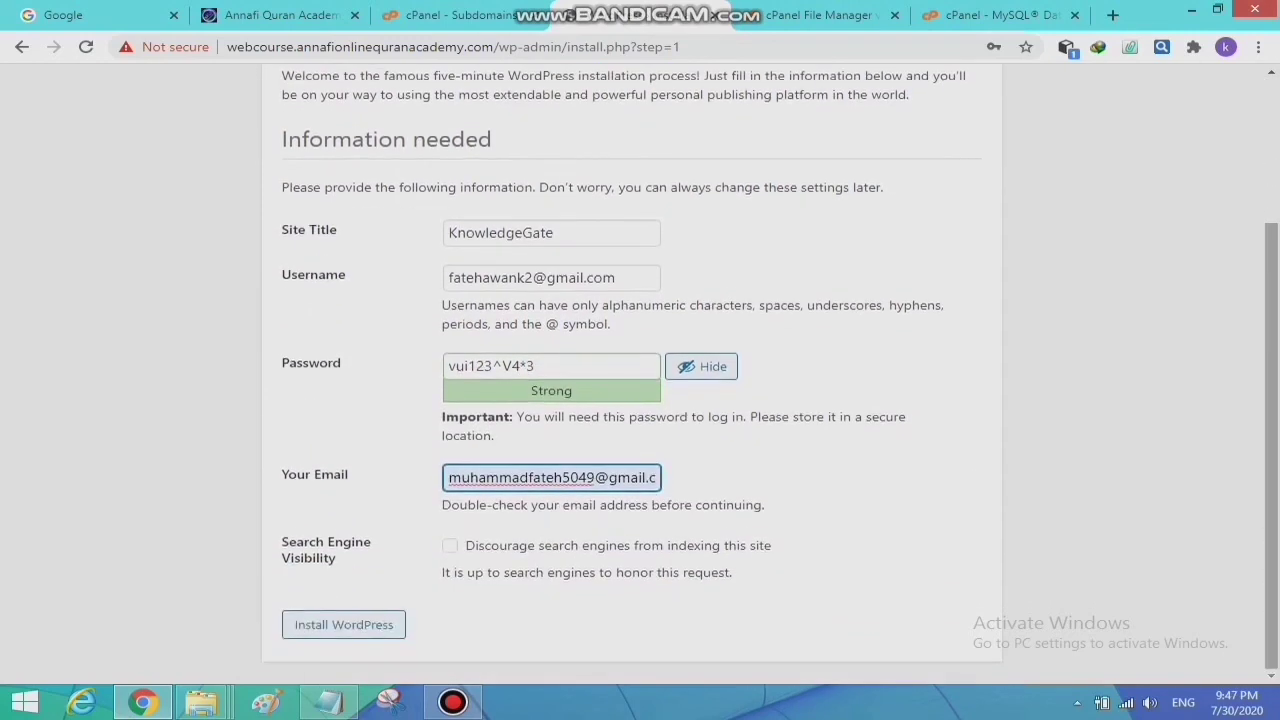
click(343, 625)
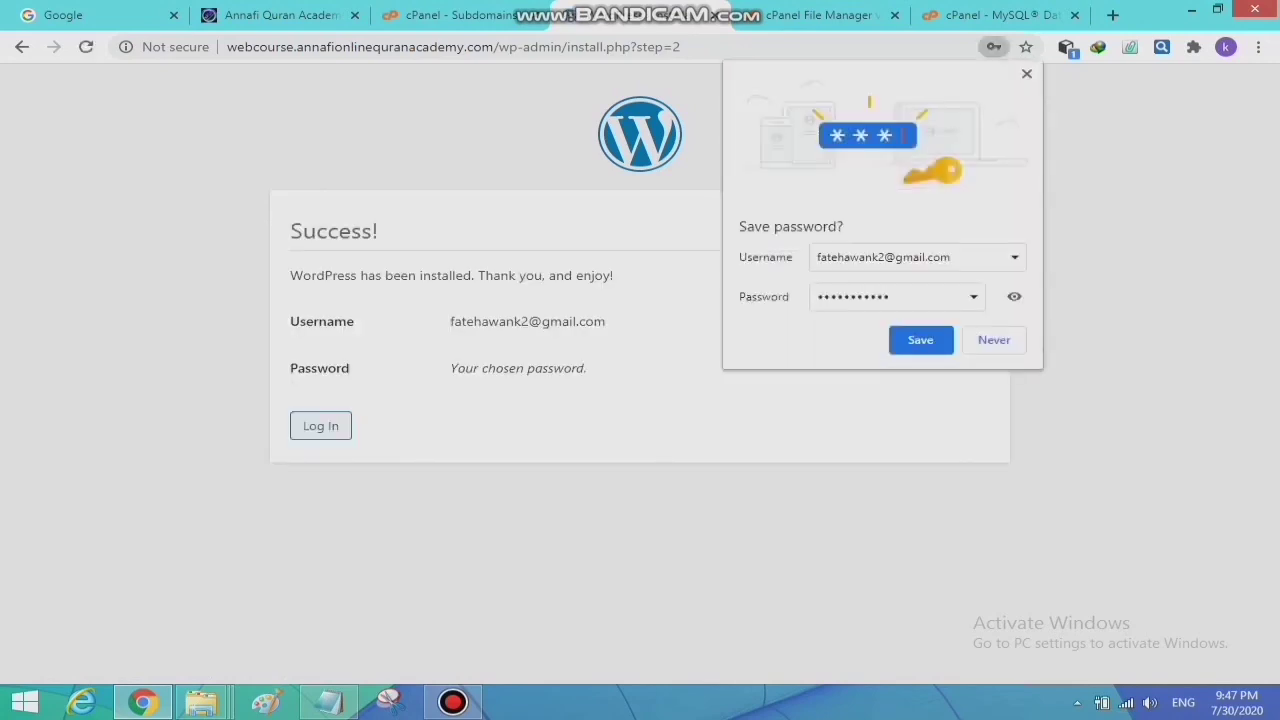
Step: Save the new login in Chrome, then log in with the saved credentials
click(920, 340)
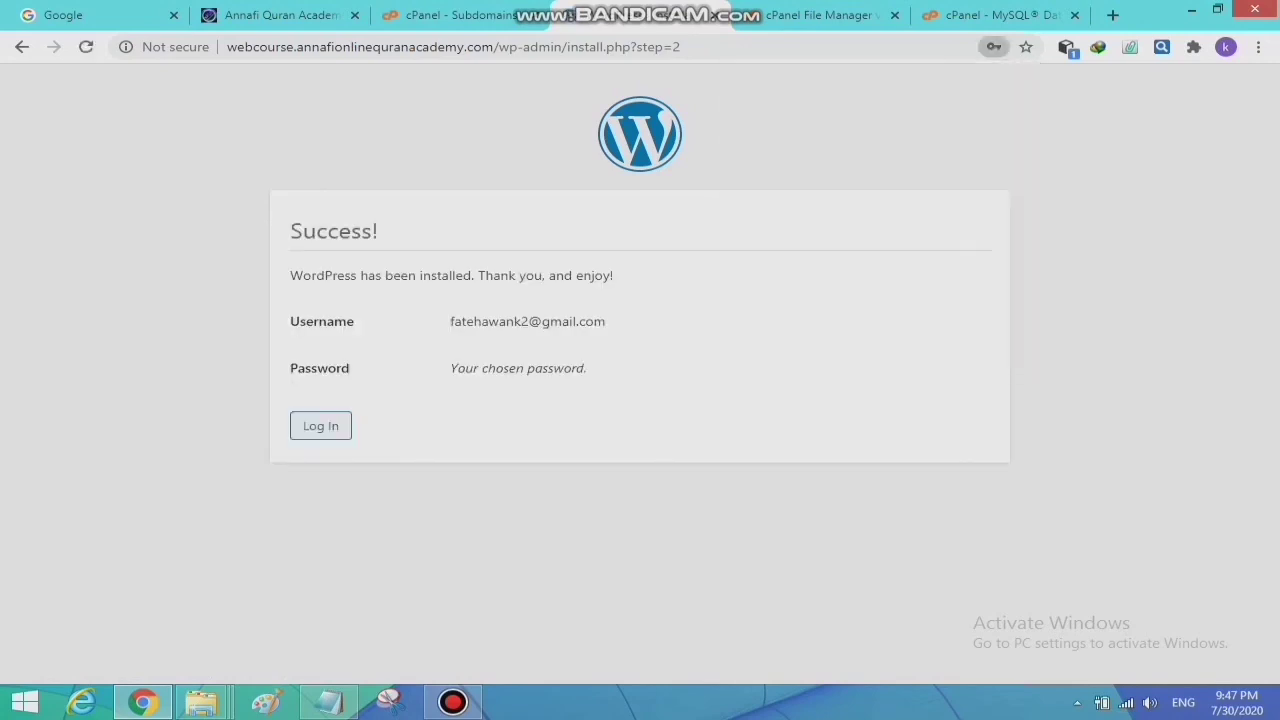
click(320, 426)
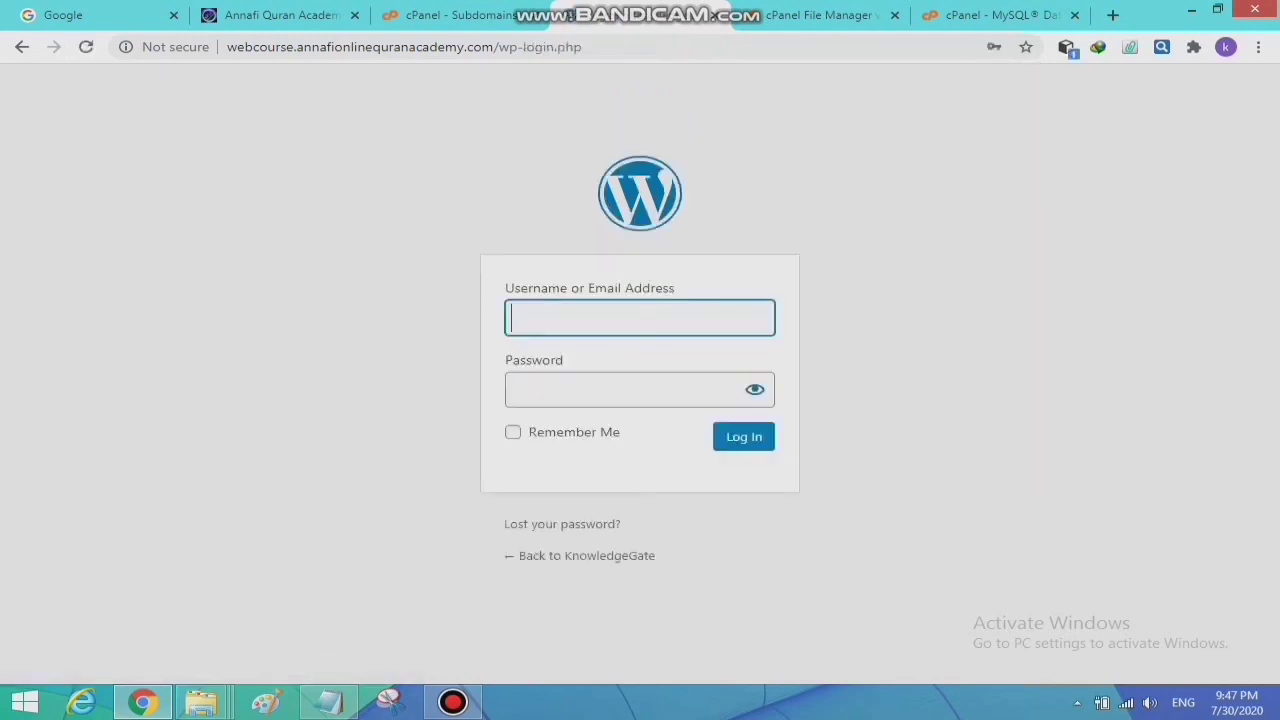
text(fat)
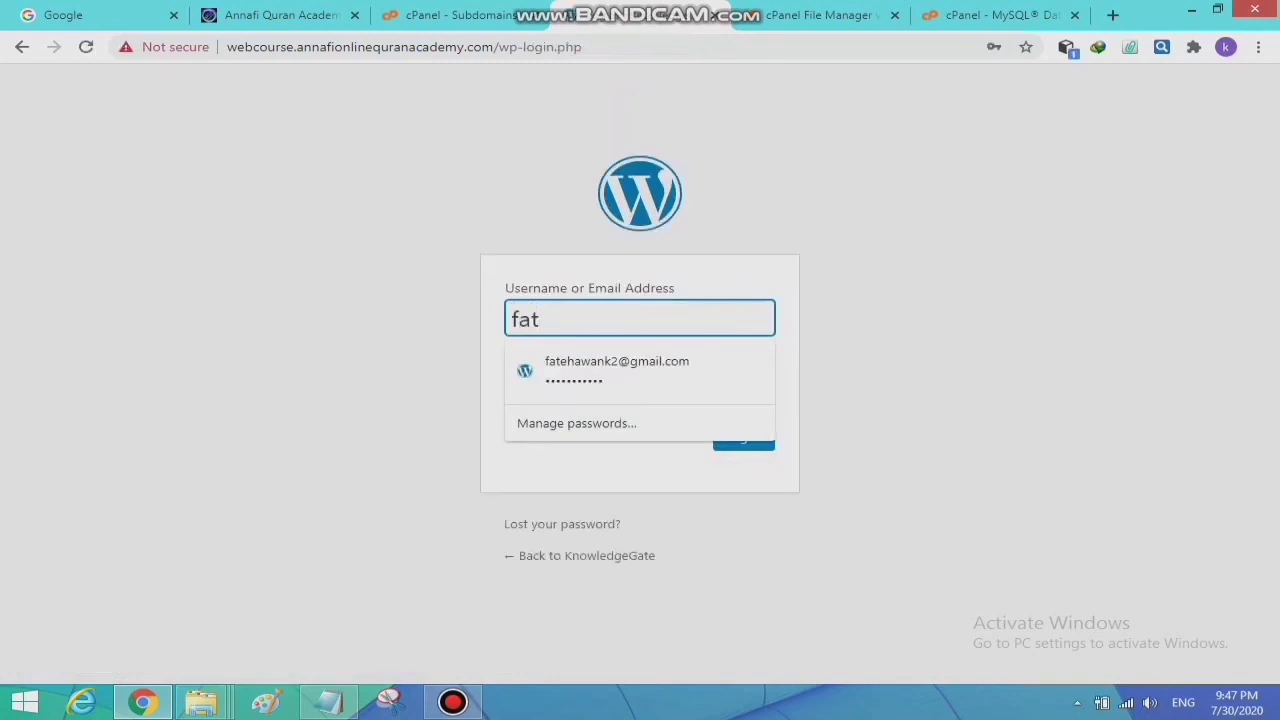
key(Down)
key(Return)
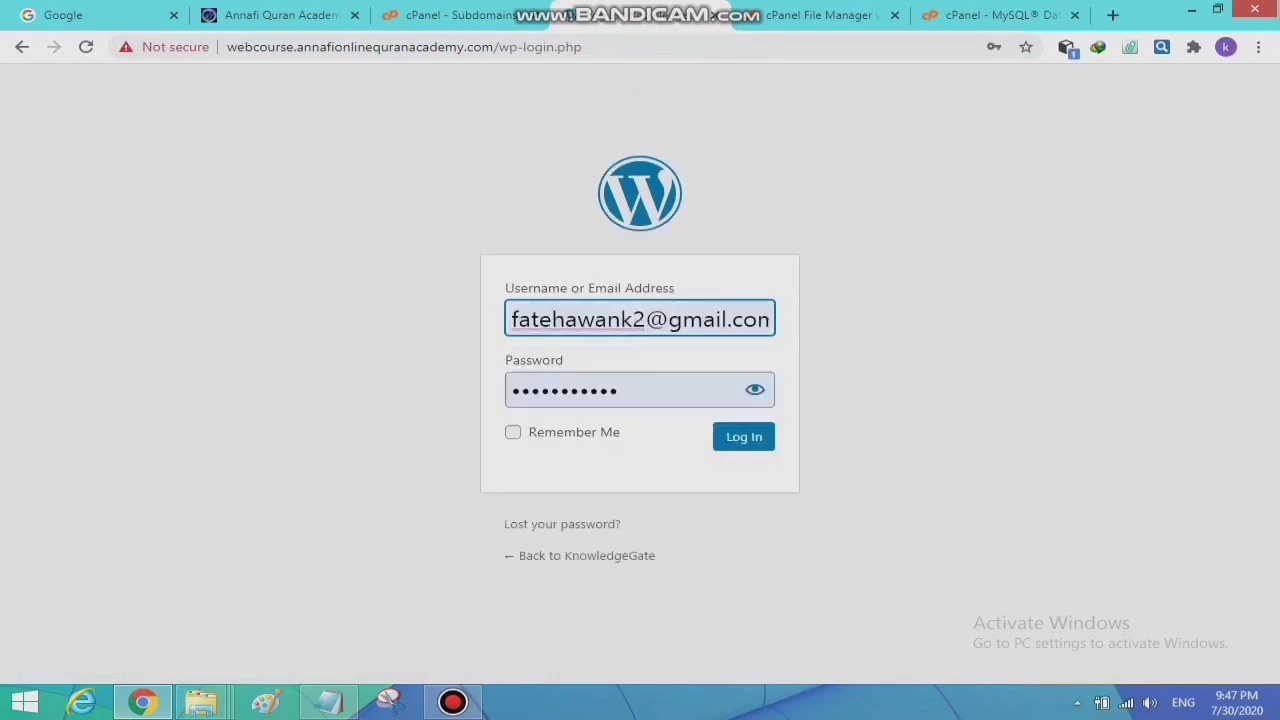
key(Return)
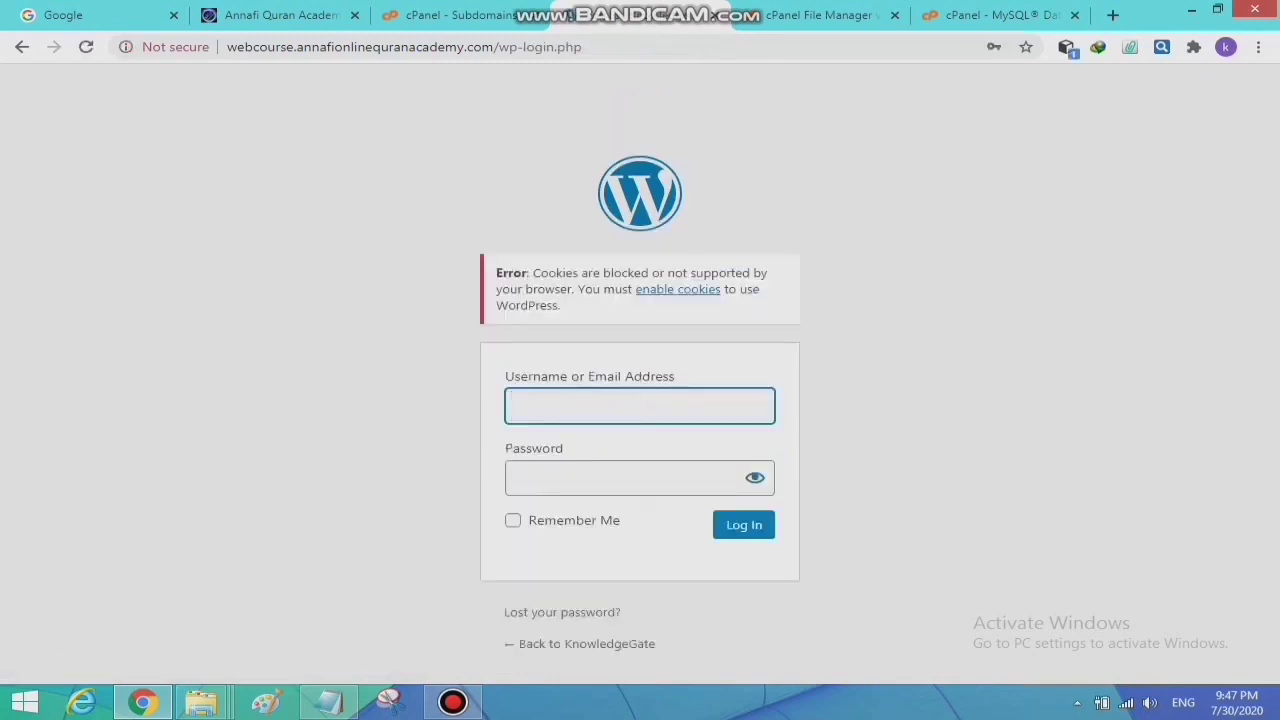
Step: After the cookie error, refill the saved login, retype the admin password, and log in again
key(Down)
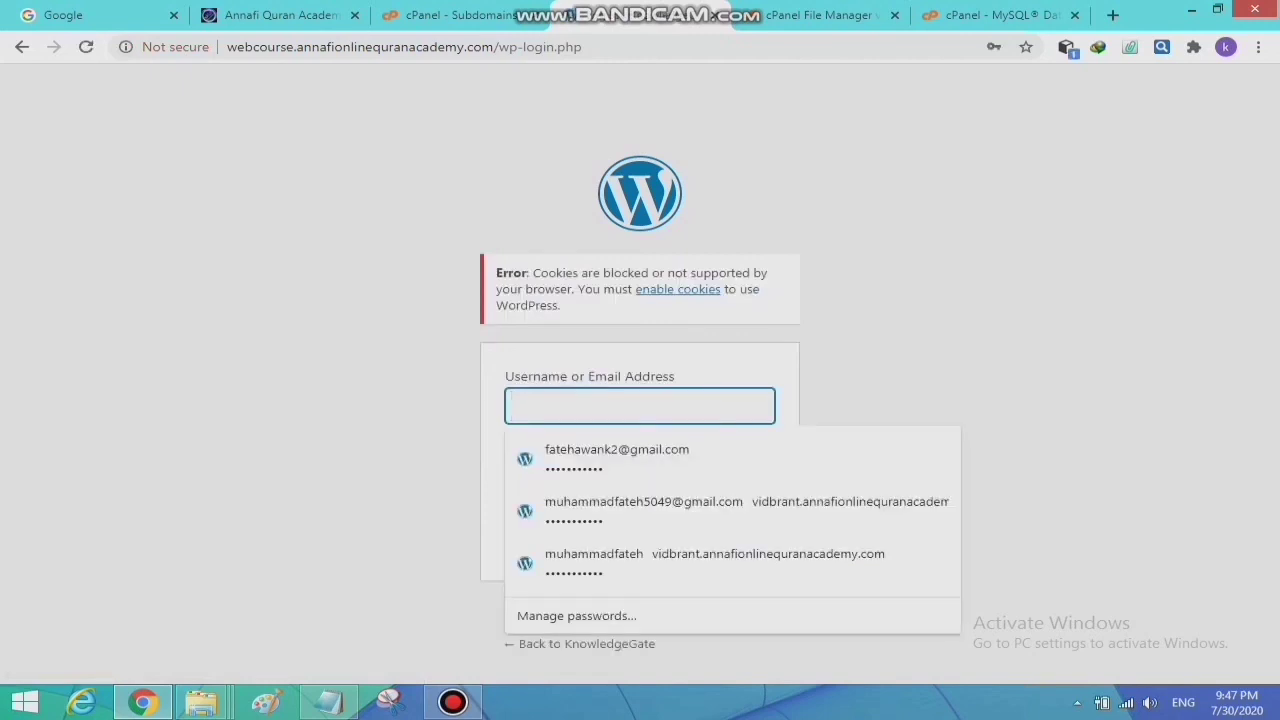
key(Down)
key(Return)
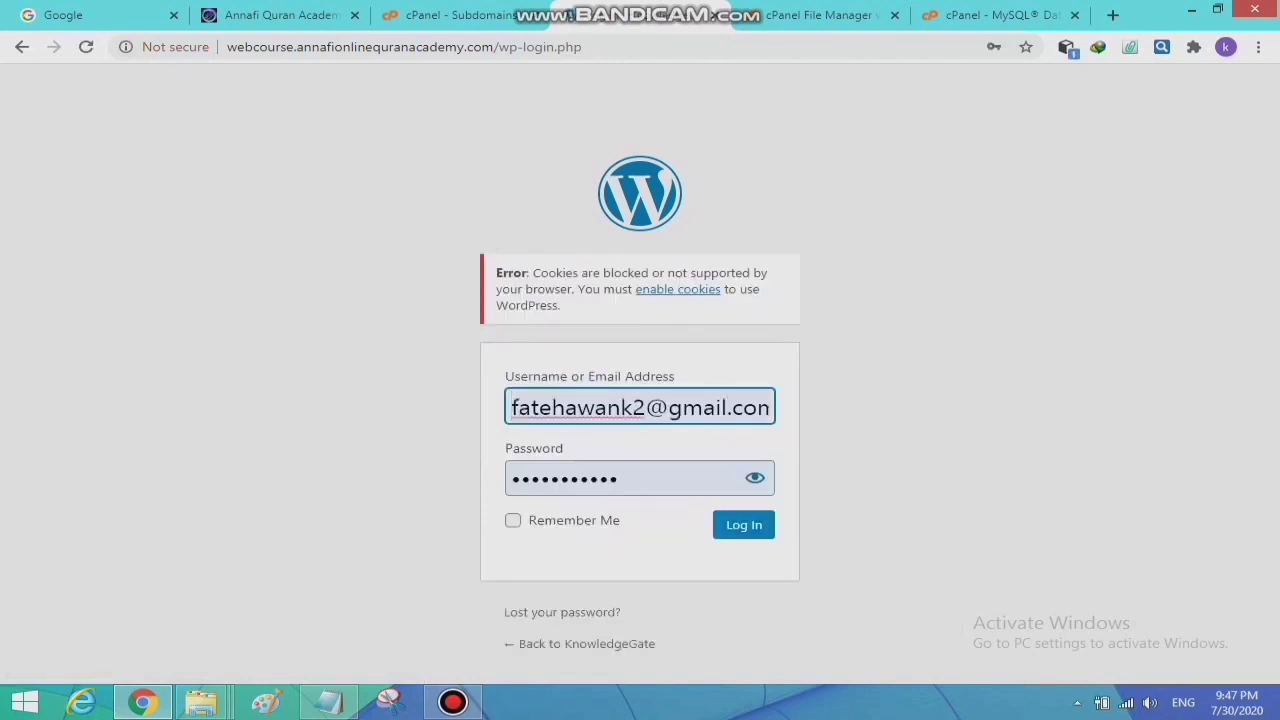
click(640, 478)
key(BackSpace)
key(BackSpace)
key(BackSpace)
key(BackSpace)
key(BackSpace)
key(BackSpace)
key(BackSpace)
key(BackSpace)
key(BackSpace)
key(BackSpace)
key(BackSpace)
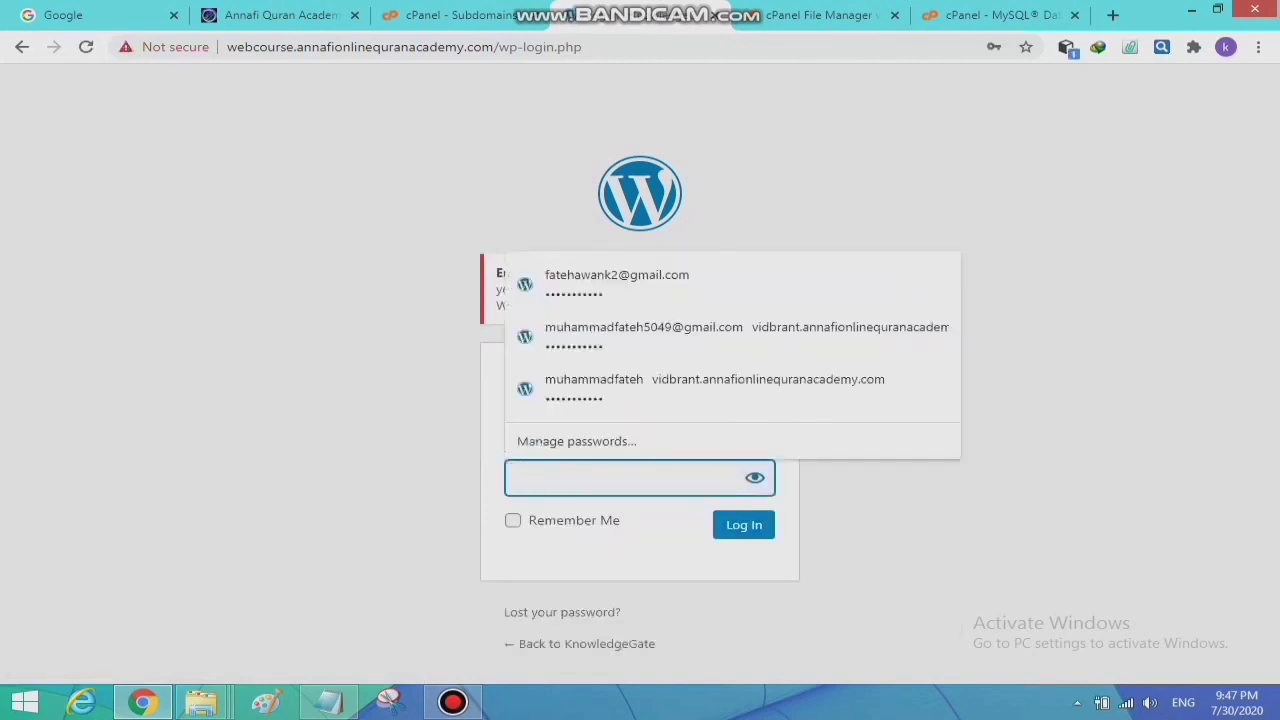
text(****)
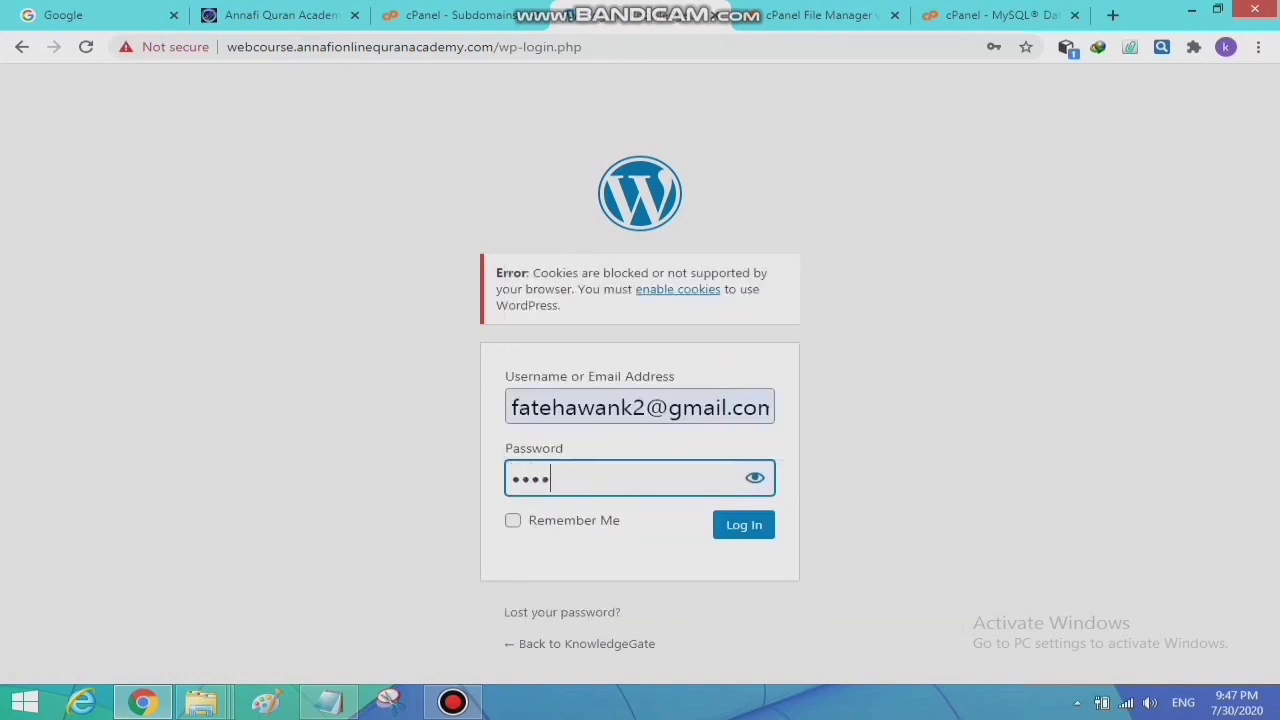
text(*******)
key(Tab)
key(Tab)
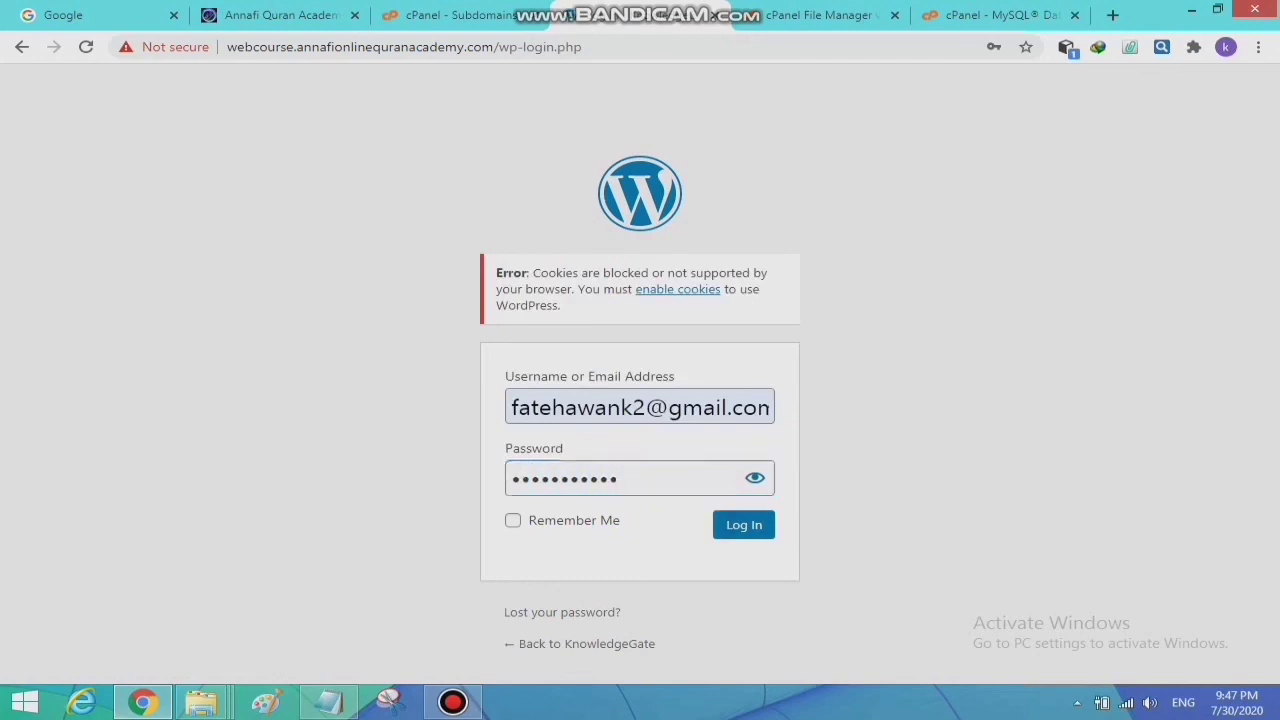
key(Return)
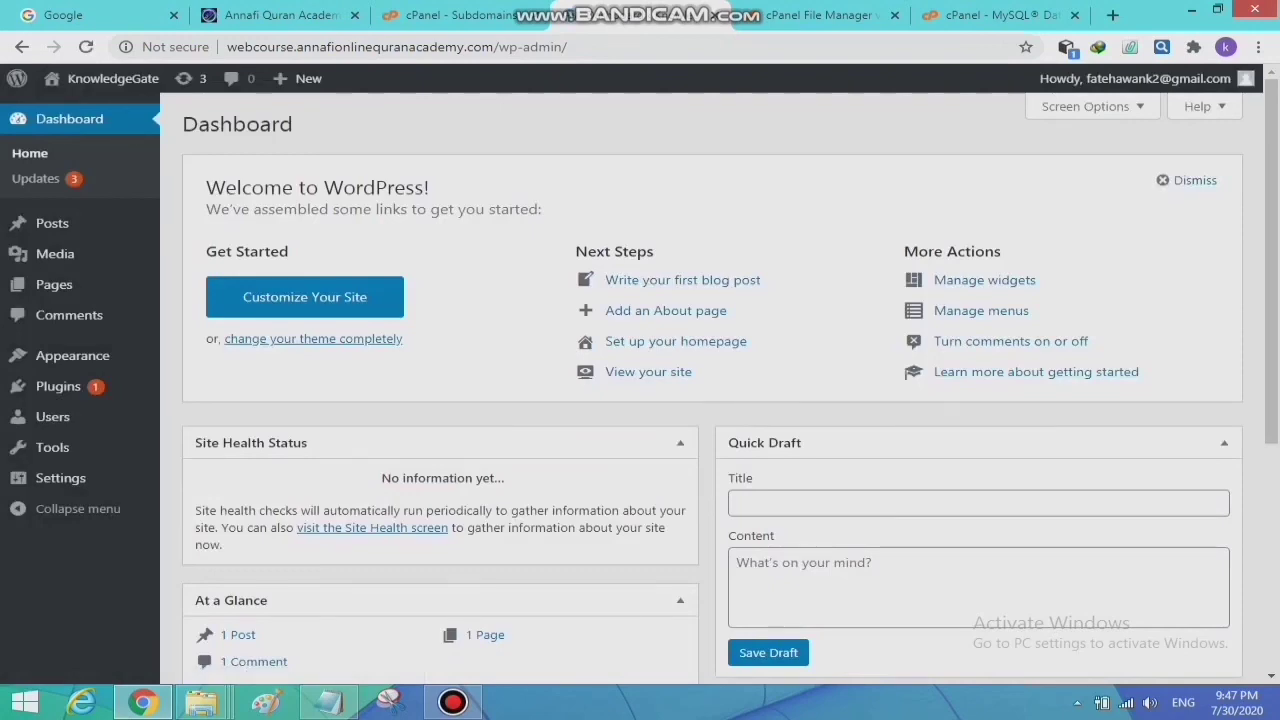
click(453, 702)
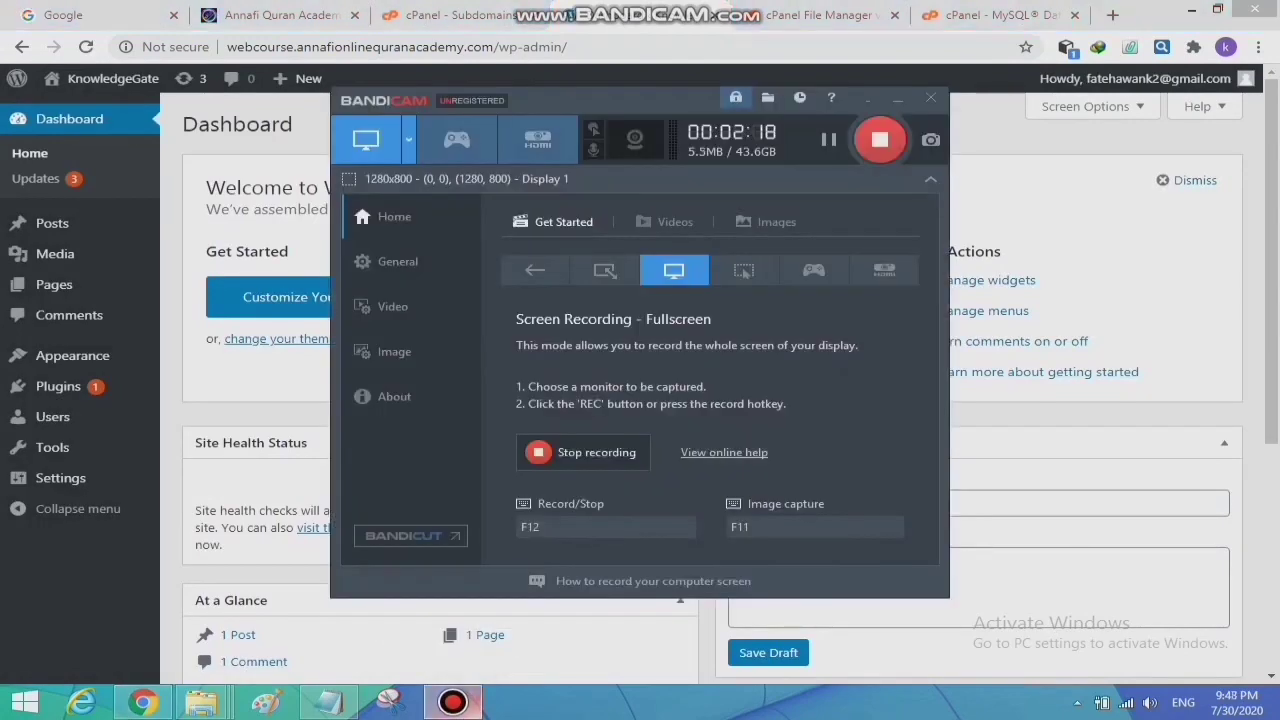
click(453, 702)
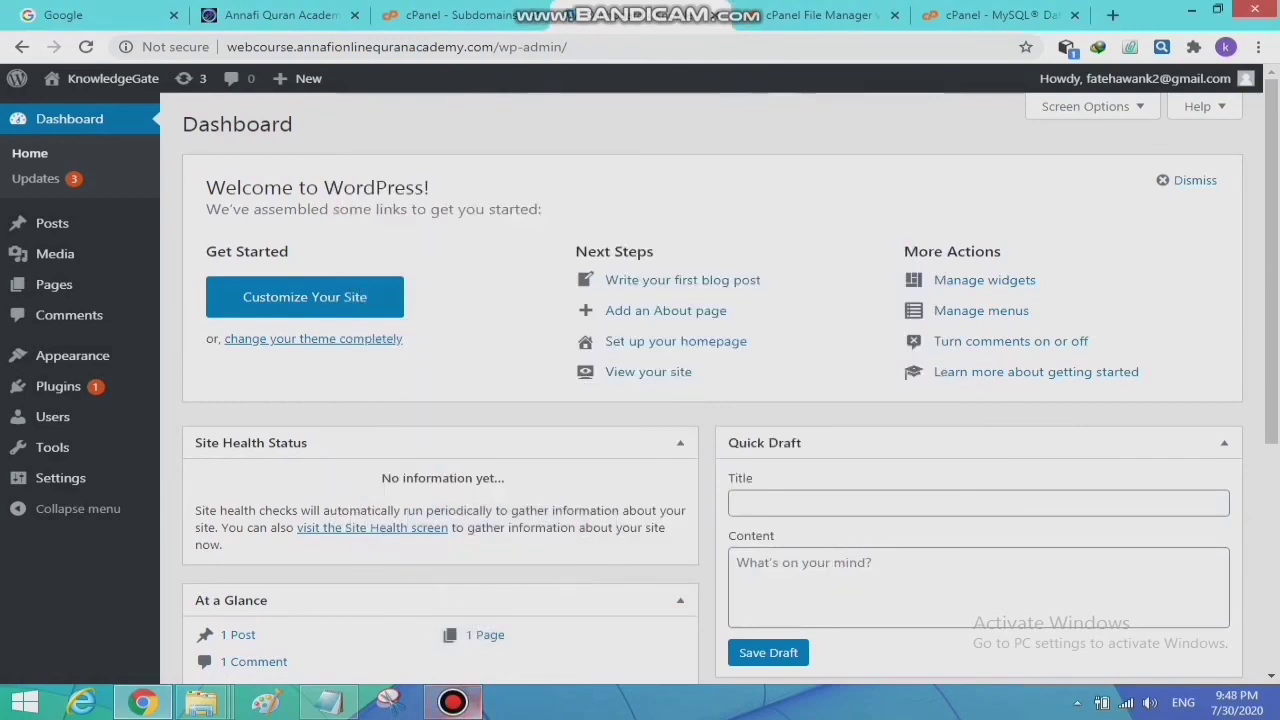
scroll(711, 388, down, 4)
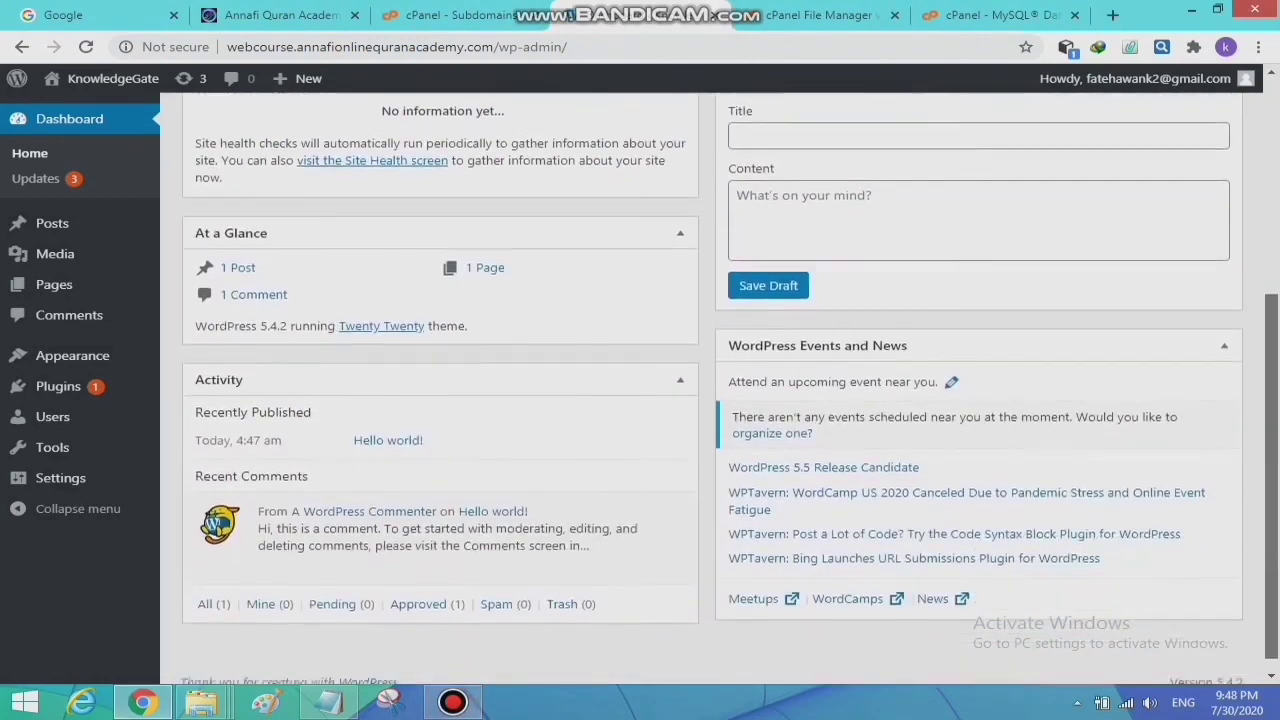
scroll(711, 388, up, 3)
scroll(711, 388, up, 1)
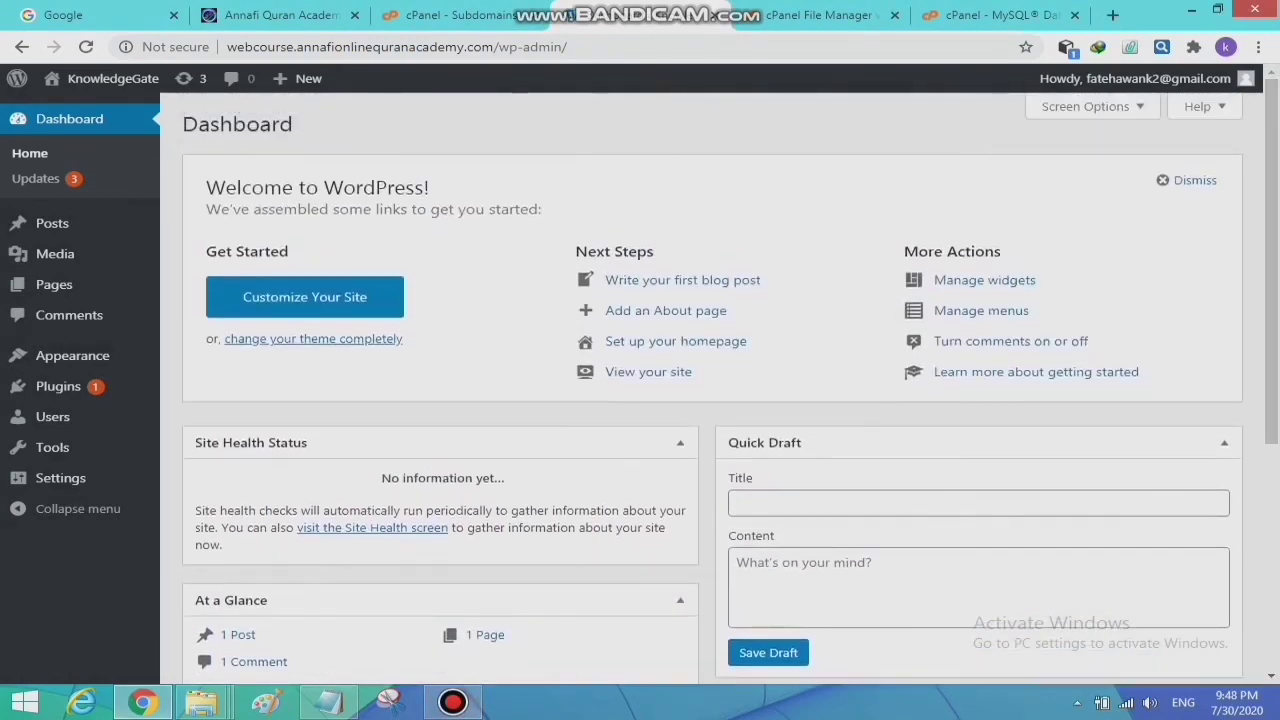